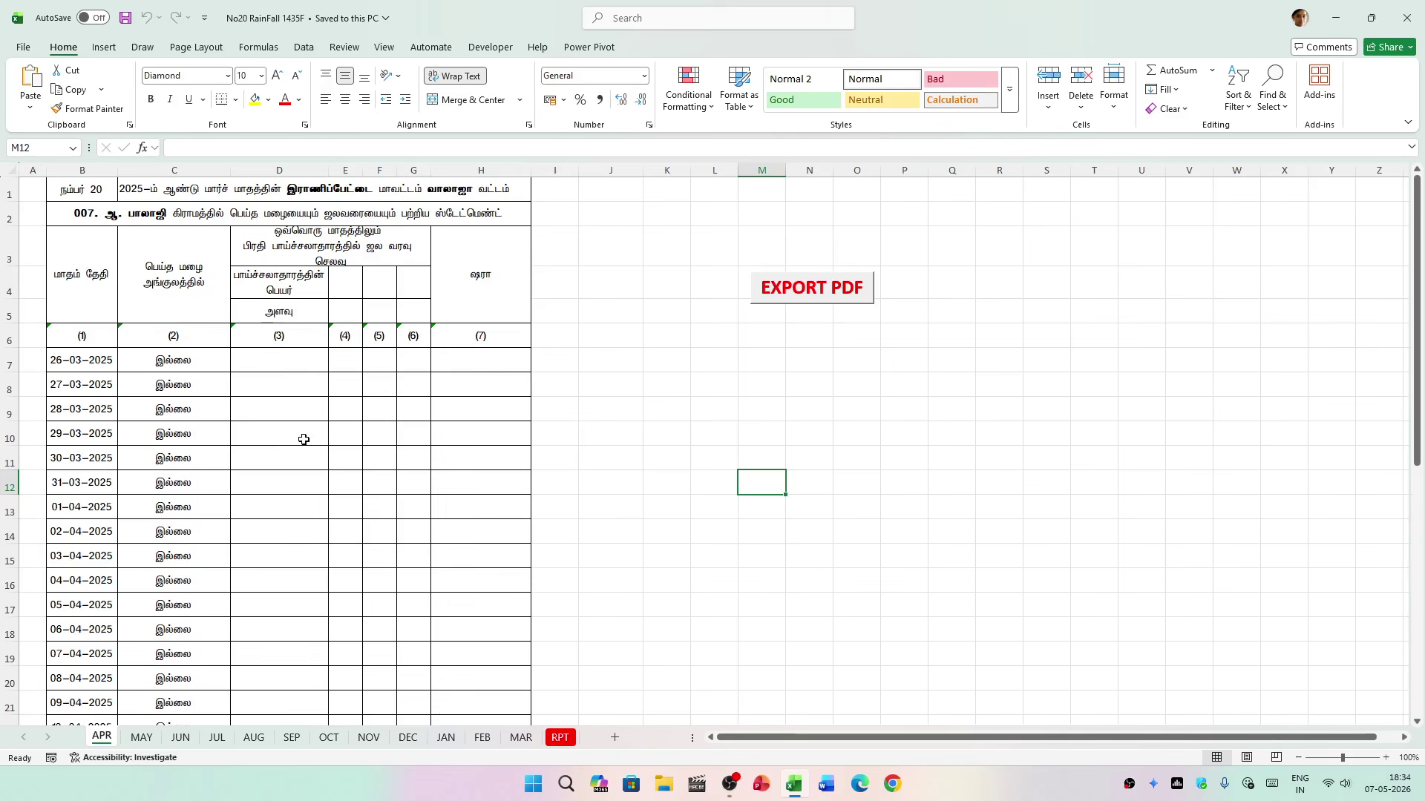
Step: Review the daily rainfall entries on the APR and MAR sheets
scroll(303, 439, down, 3)
scroll(303, 439, up, 3)
click(304, 439)
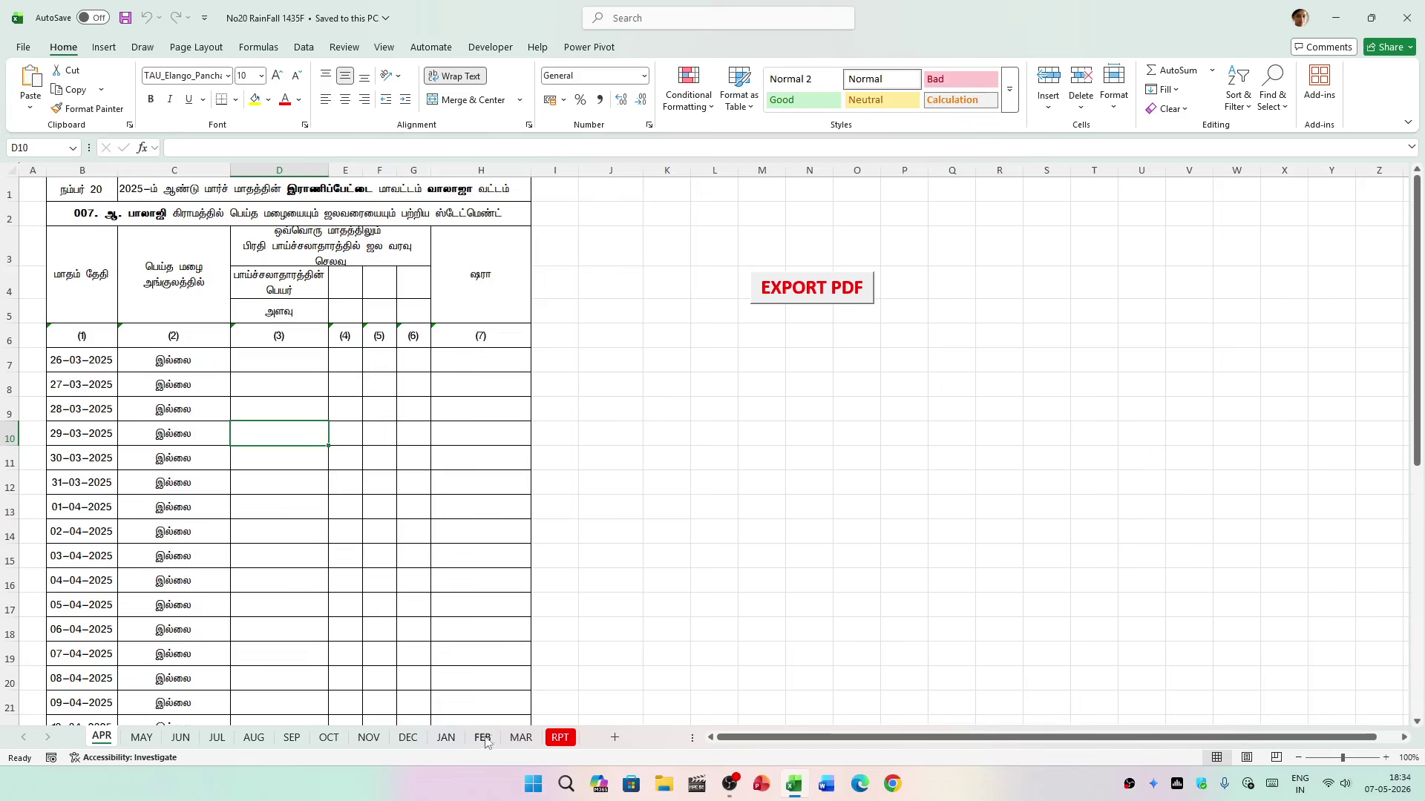
click(513, 739)
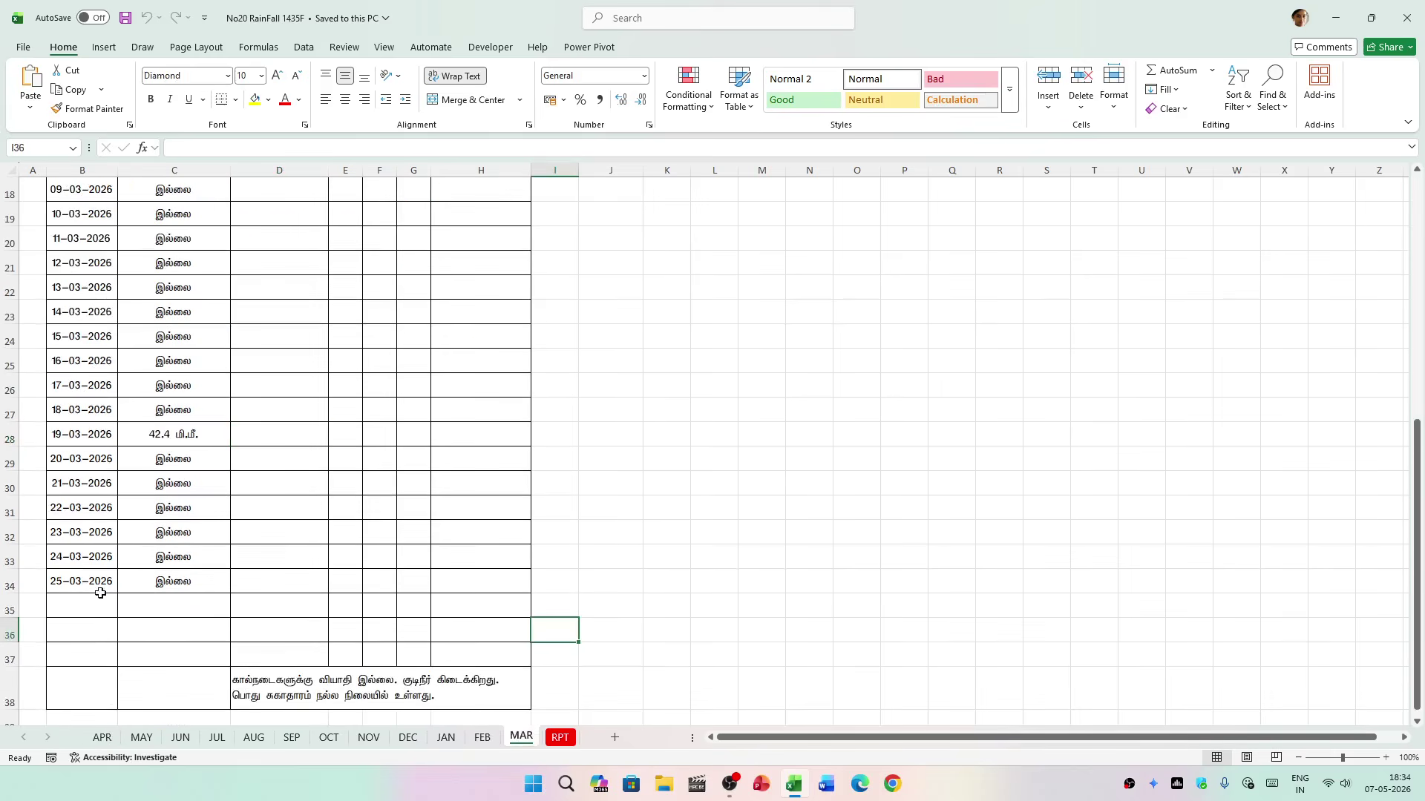
scroll(164, 586, up, 6)
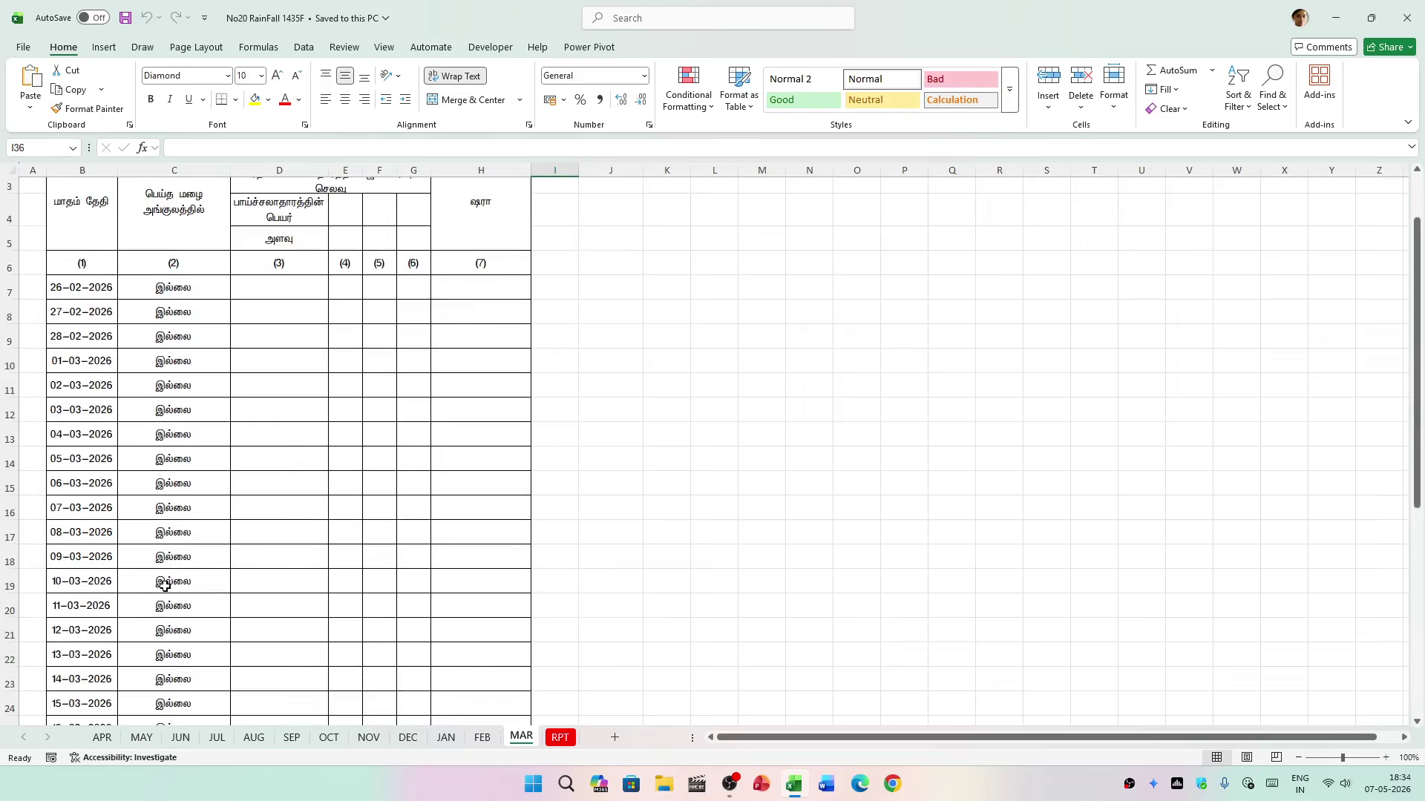
click(103, 739)
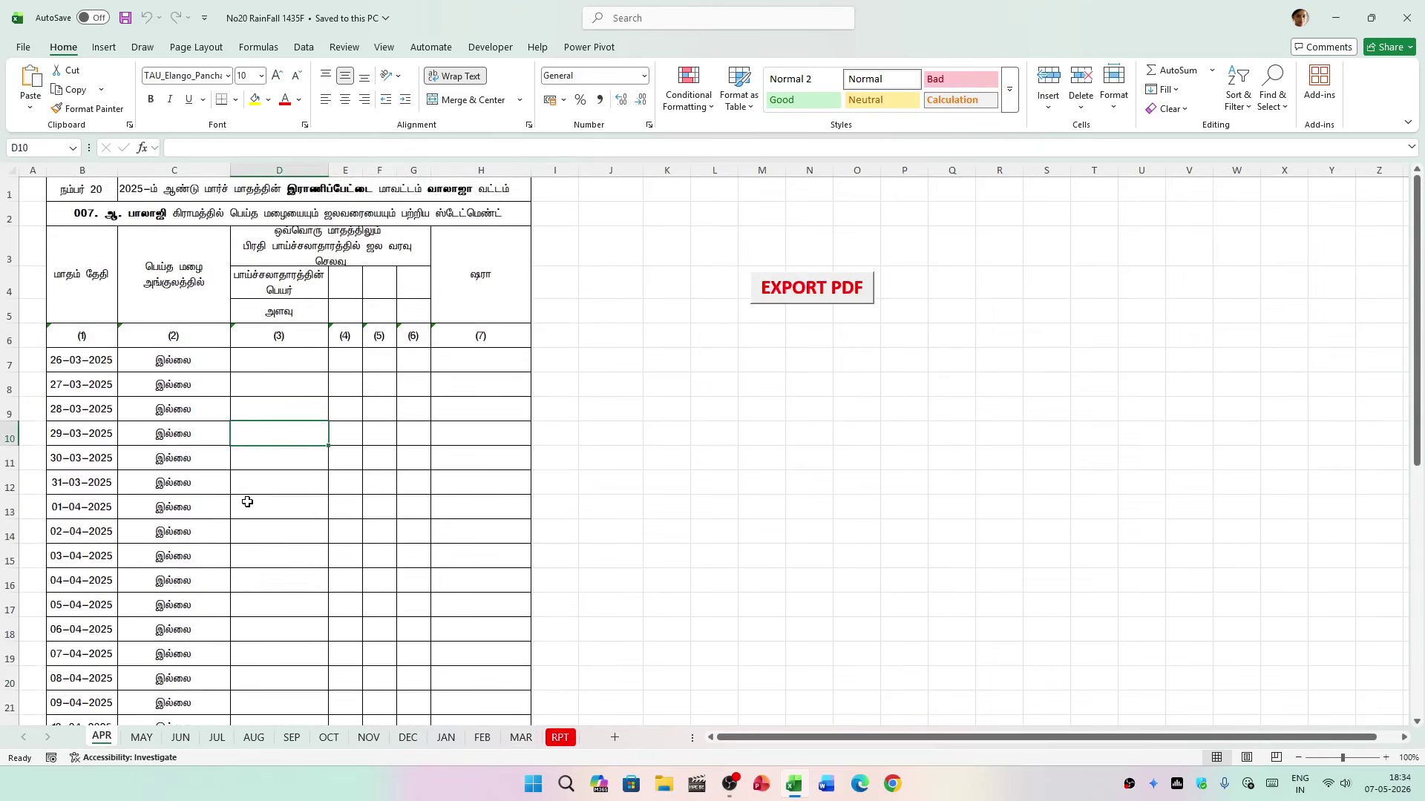
scroll(247, 502, down, 4)
scroll(247, 502, up, 4)
scroll(247, 503, down, 4)
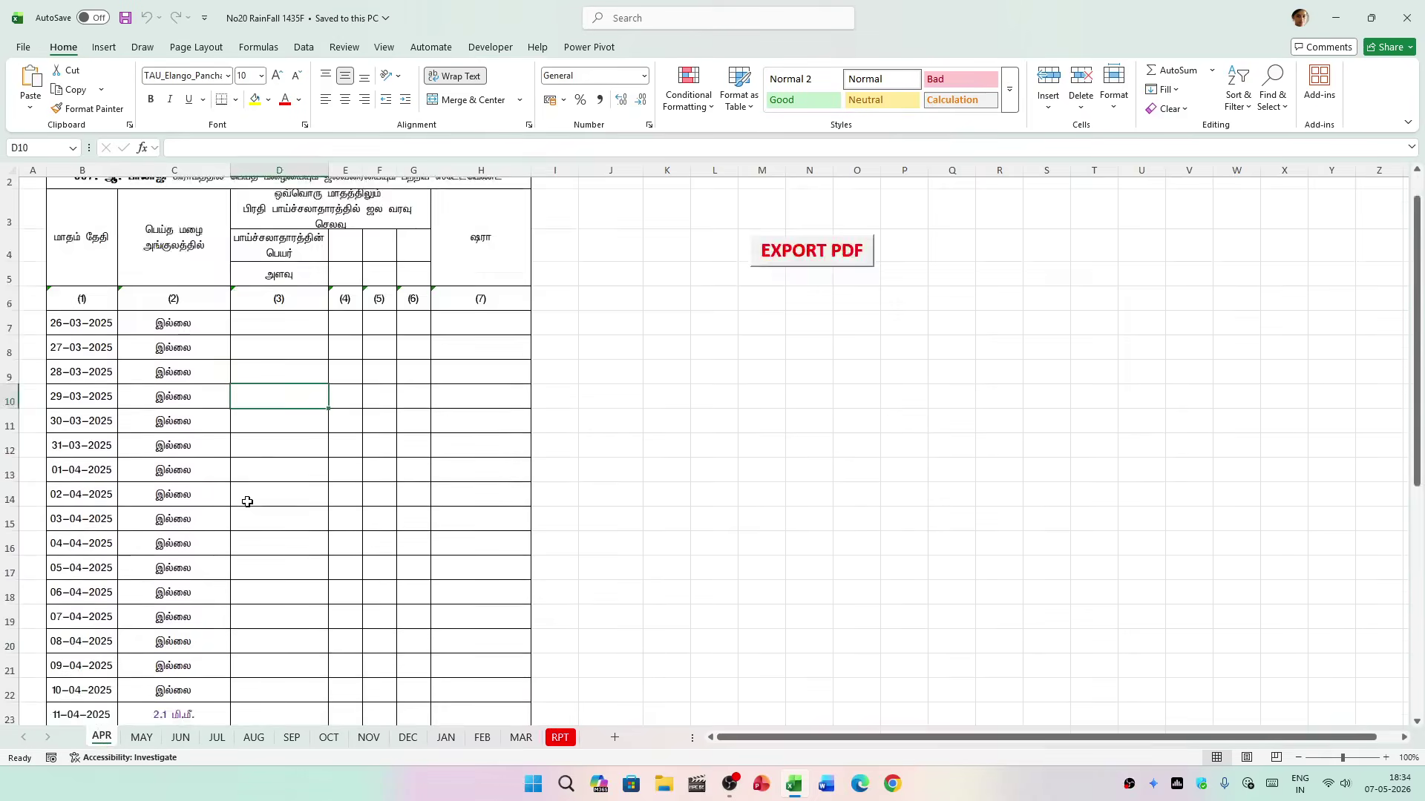
scroll(247, 502, up, 4)
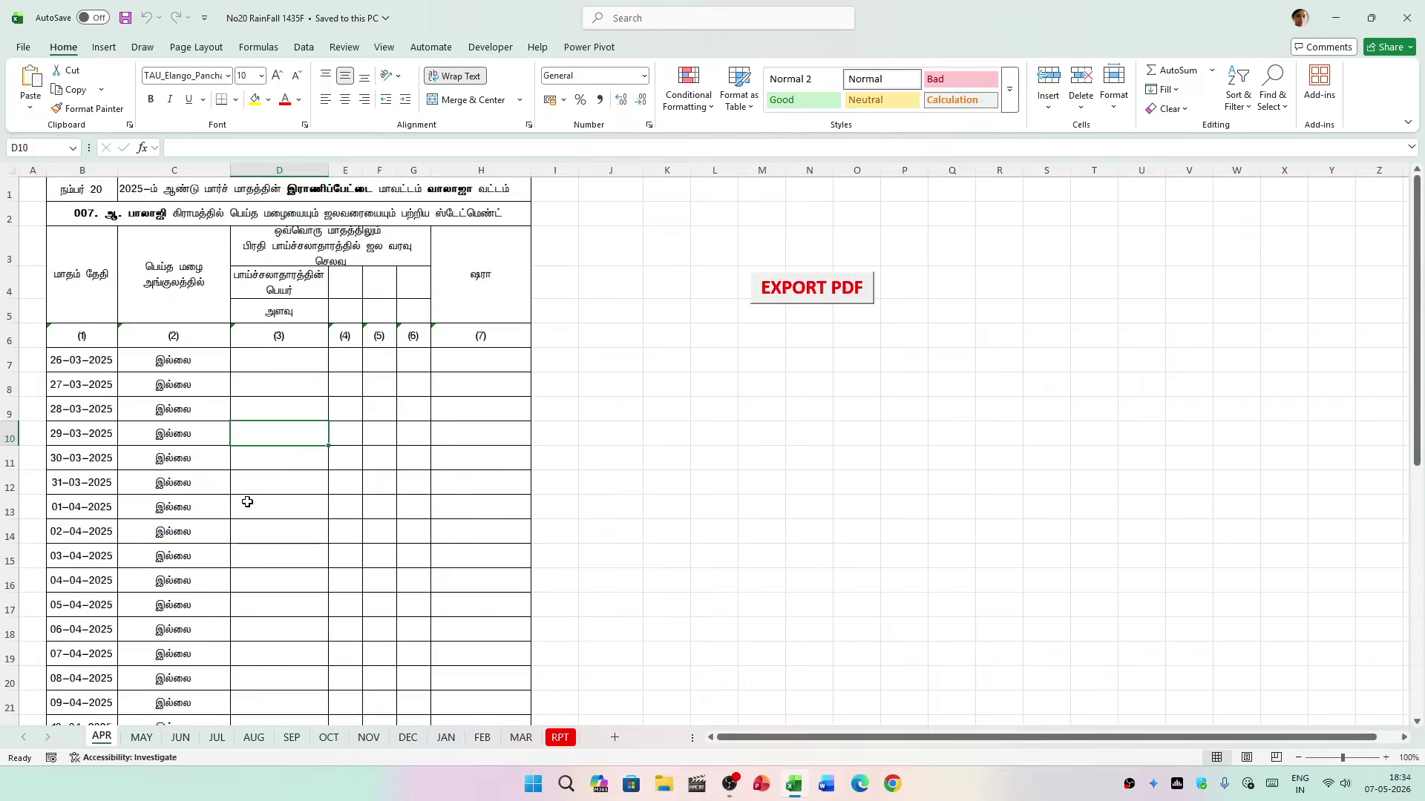
scroll(247, 502, down, 4)
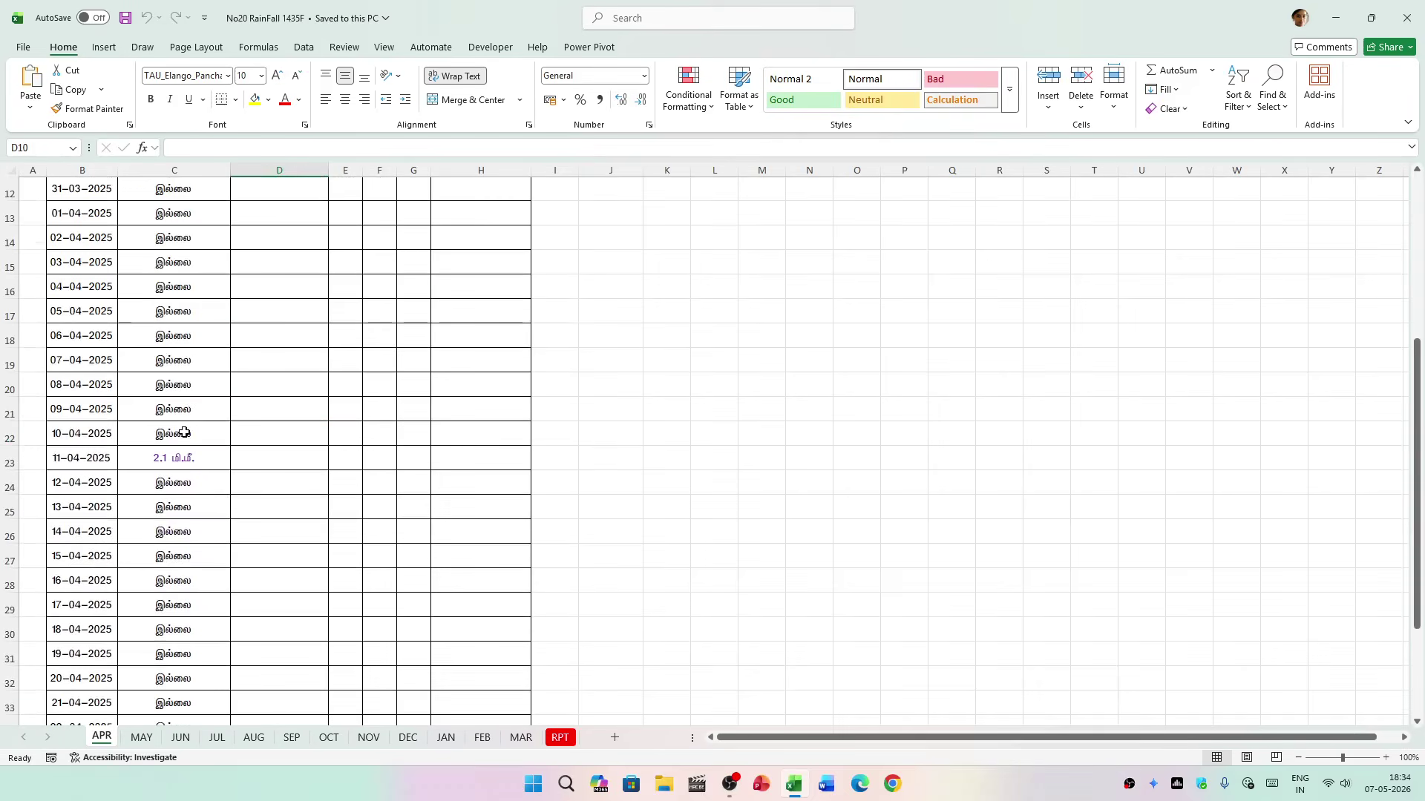
Step: Fill the 10-04-2025 rainfall entry down through 12-04-2025 on the APR sheet and save the workbook
drag(187, 433, 189, 472)
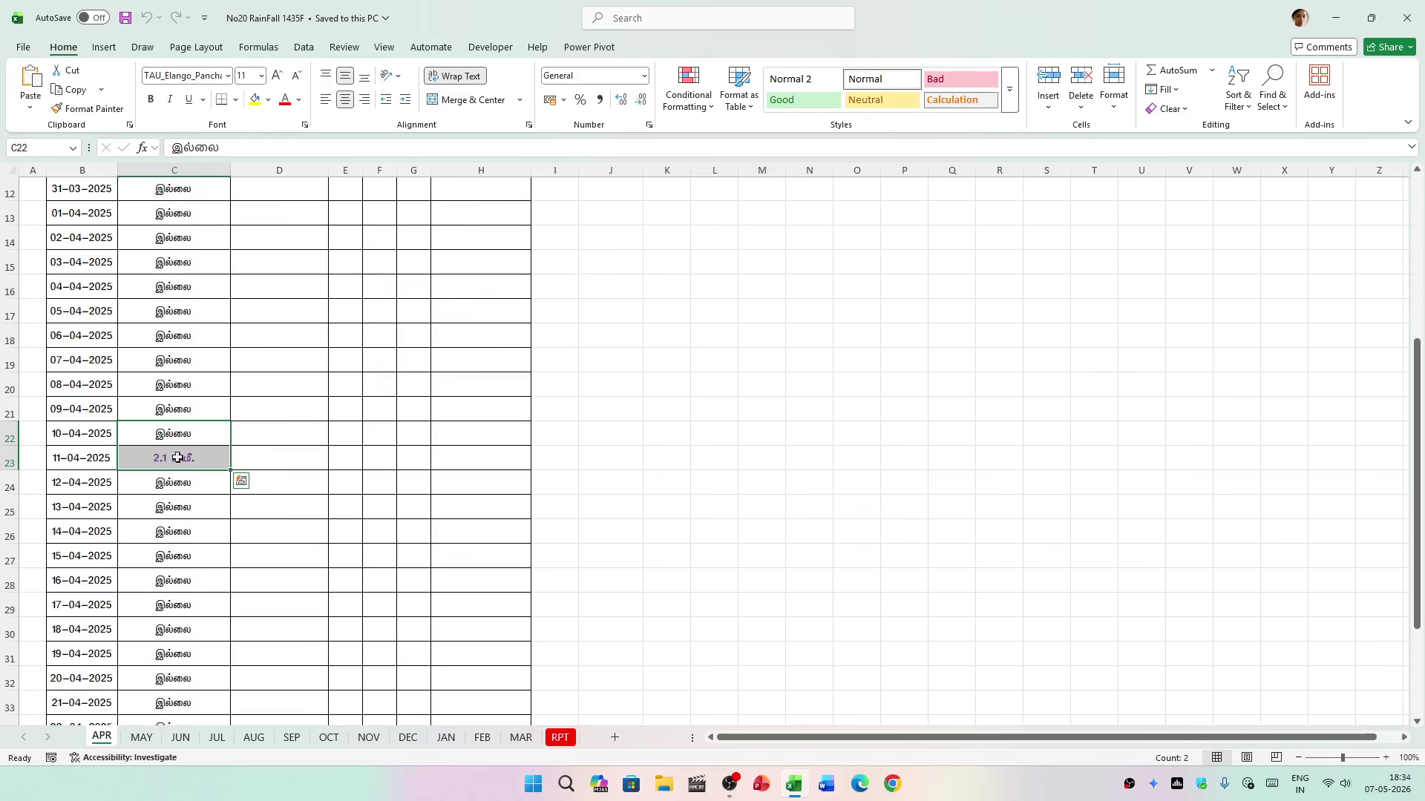
drag(182, 362, 183, 478)
key(ctrl+d)
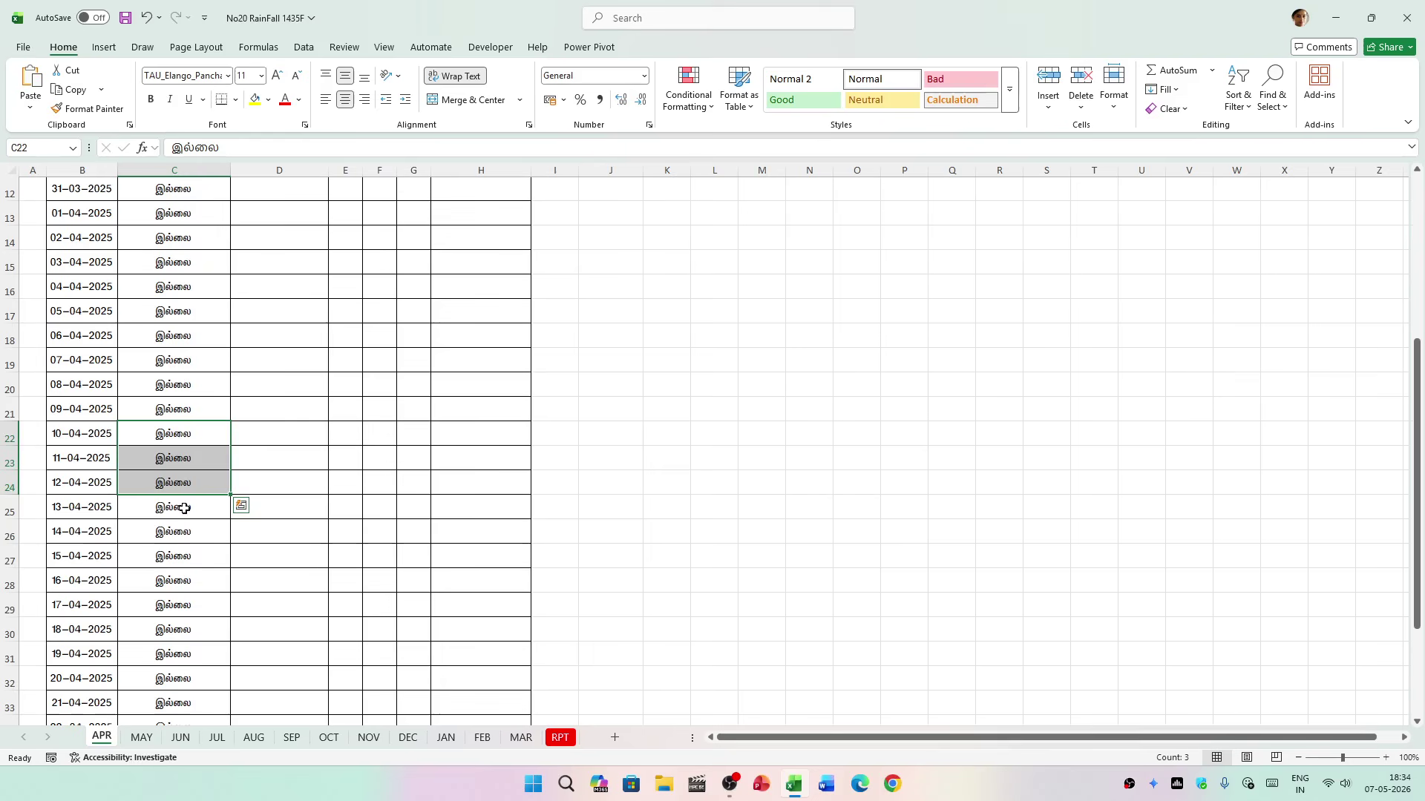
click(182, 523)
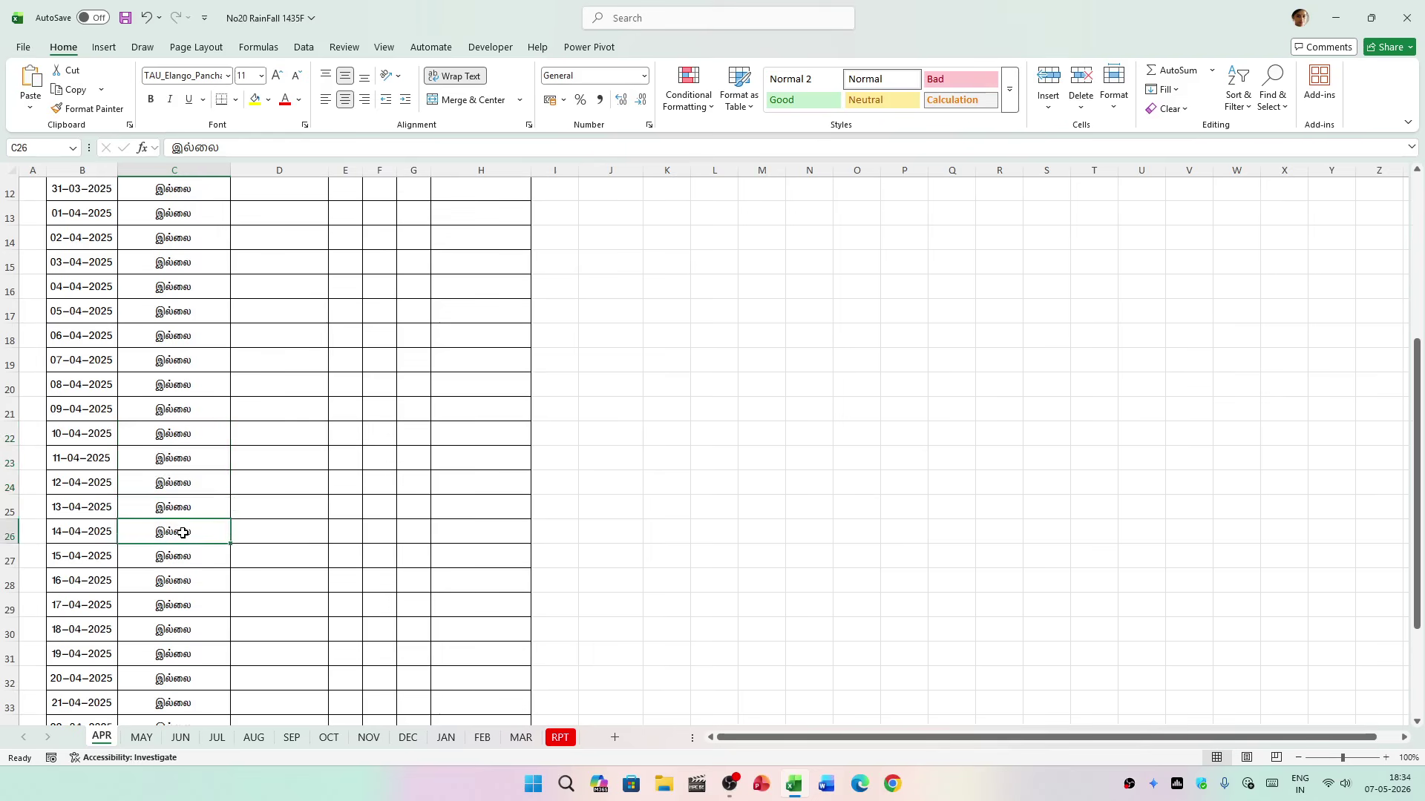
key(ctrl+s)
Step: Undo the last fill-down in the APR rainfall column and check the column's entries
click(221, 556)
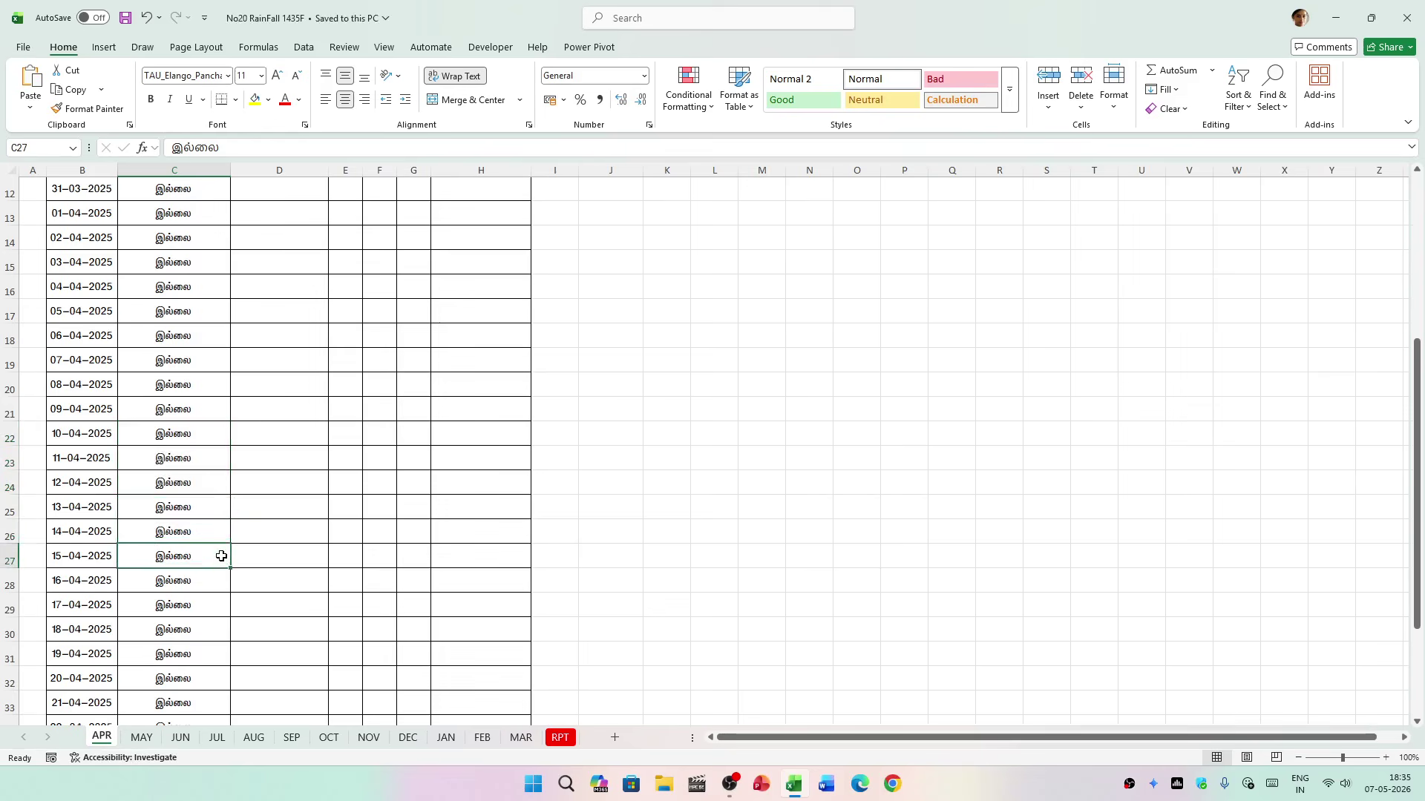
scroll(205, 535, up, 3)
click(191, 549)
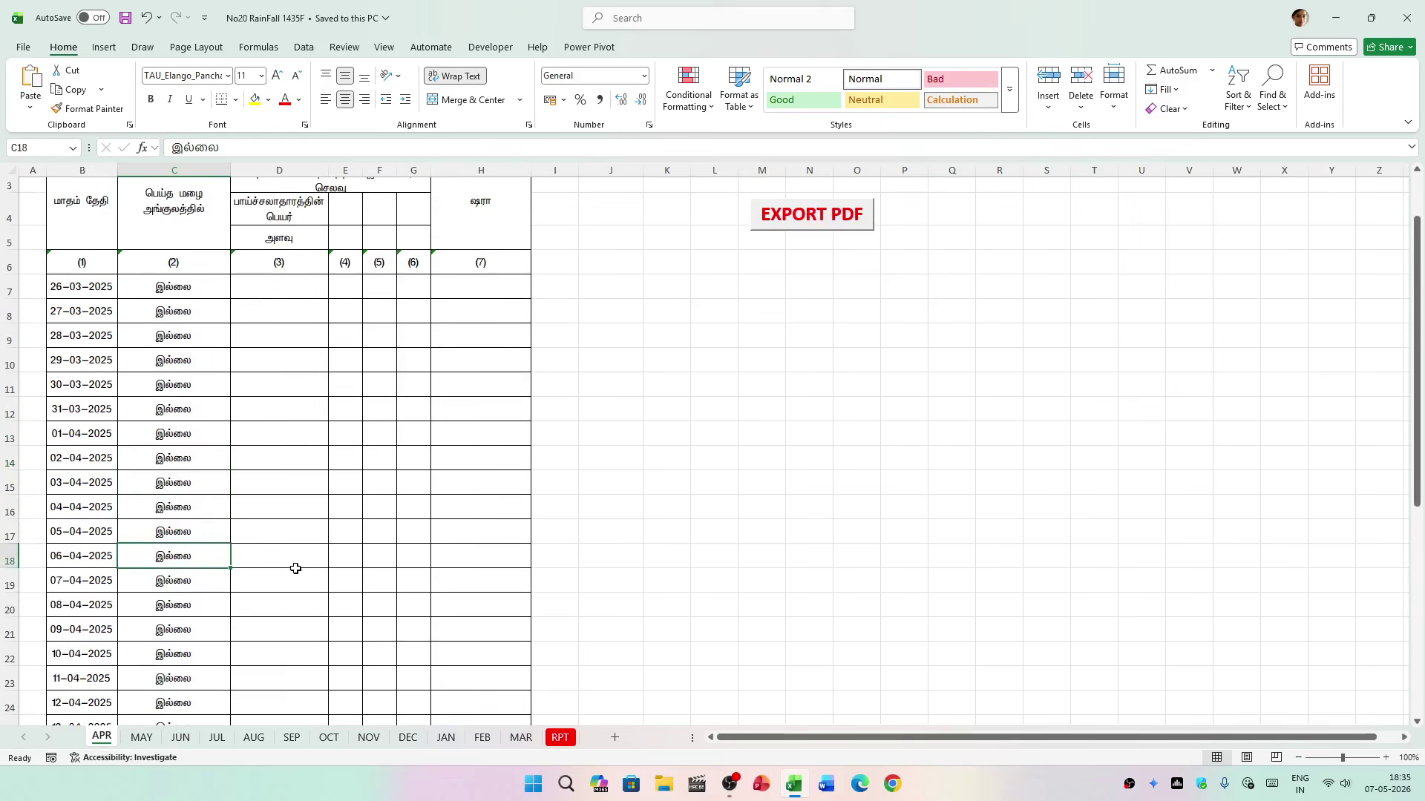
key(ctrl+z)
click(294, 565)
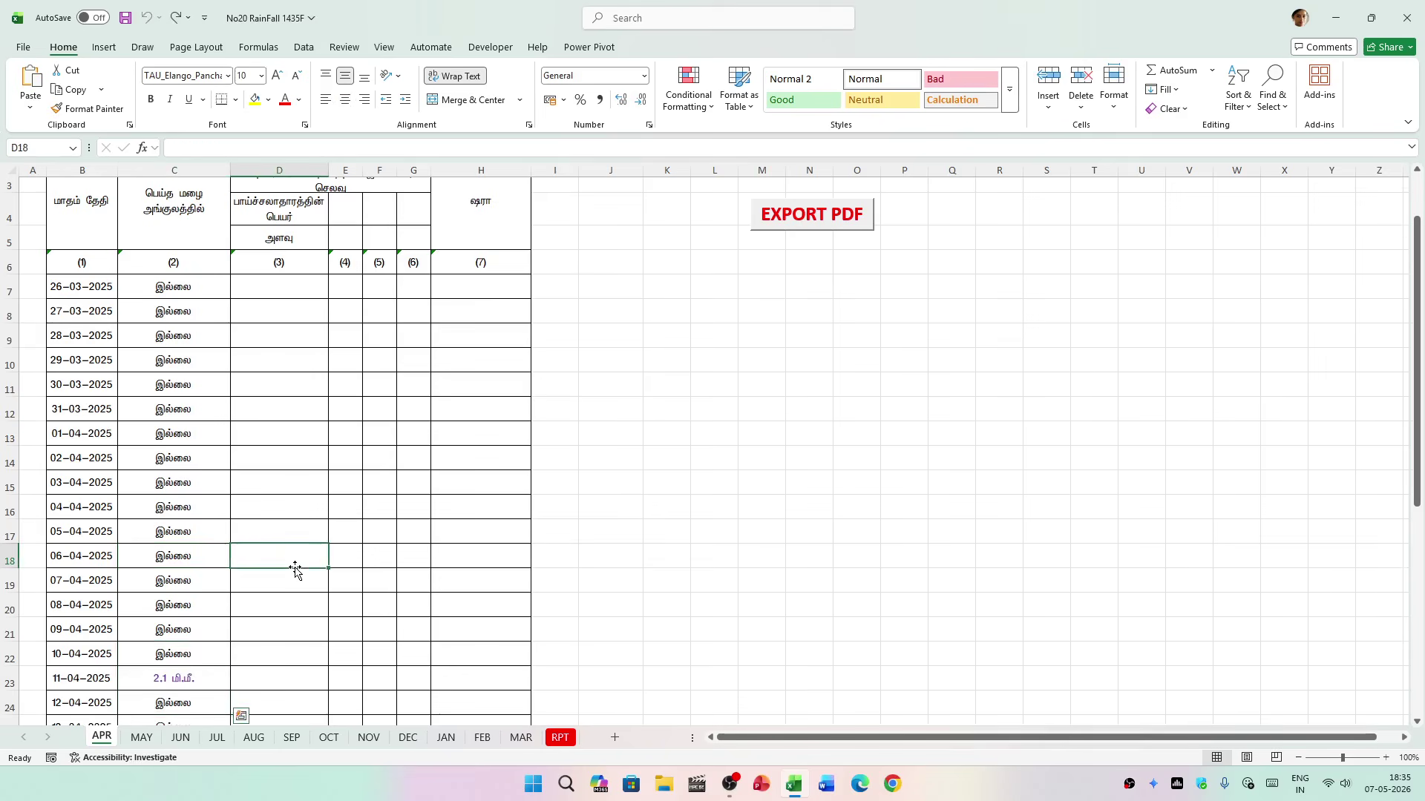
scroll(295, 566, down, 3)
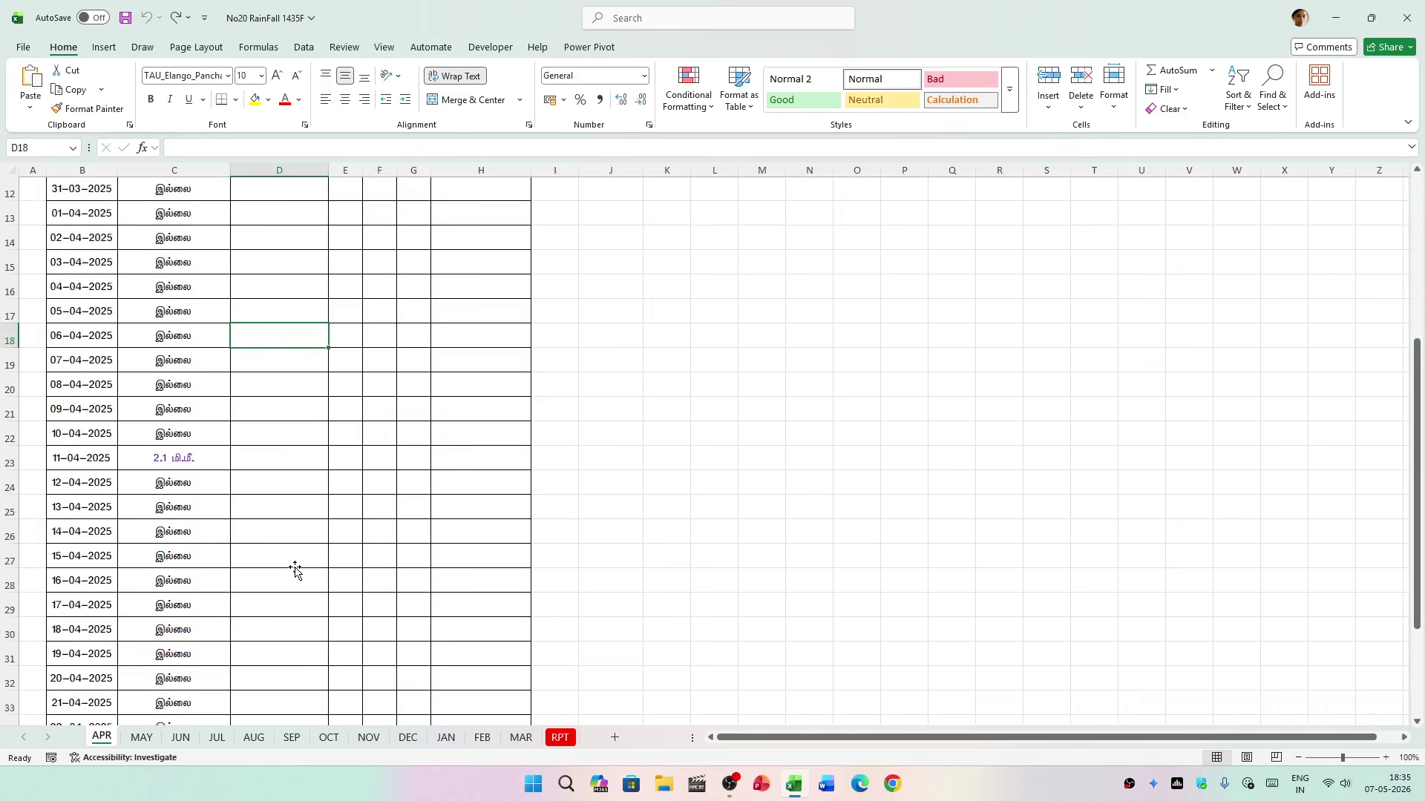
scroll(295, 568, up, 4)
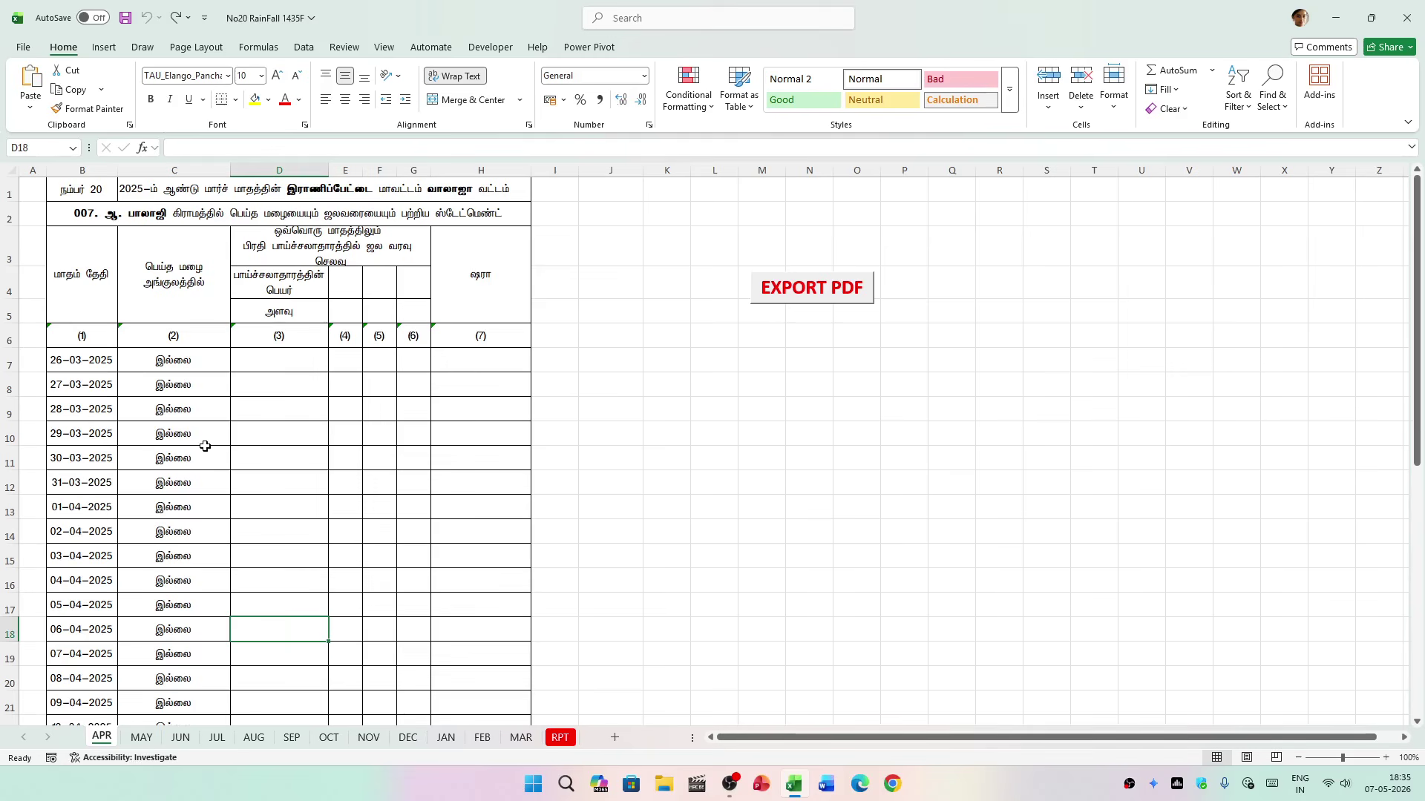
Step: Group the month sheets from APR through MAR and select their title cell C1, checking AUG within the group
scroll(220, 534, down, 3)
scroll(220, 534, up, 3)
shift+click(521, 738)
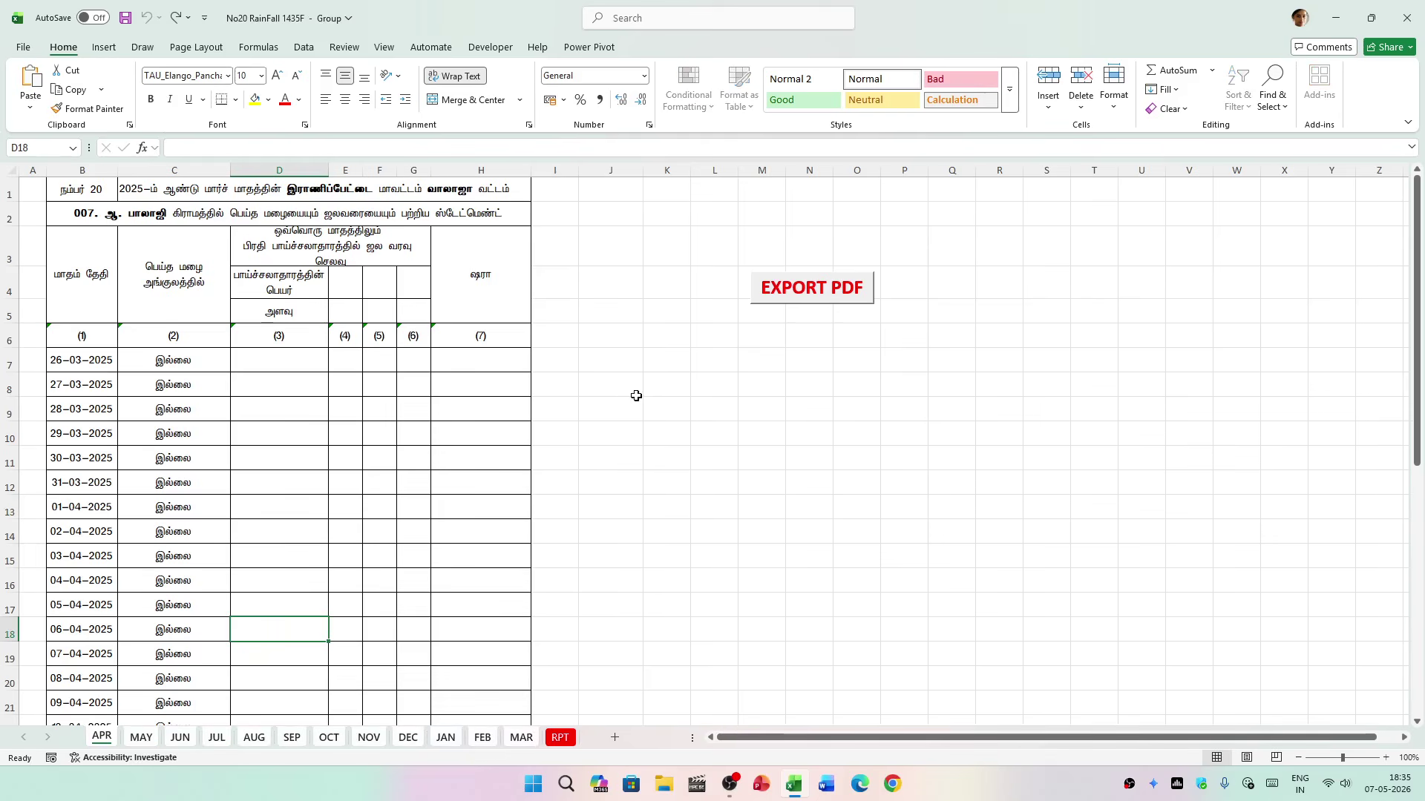
click(268, 191)
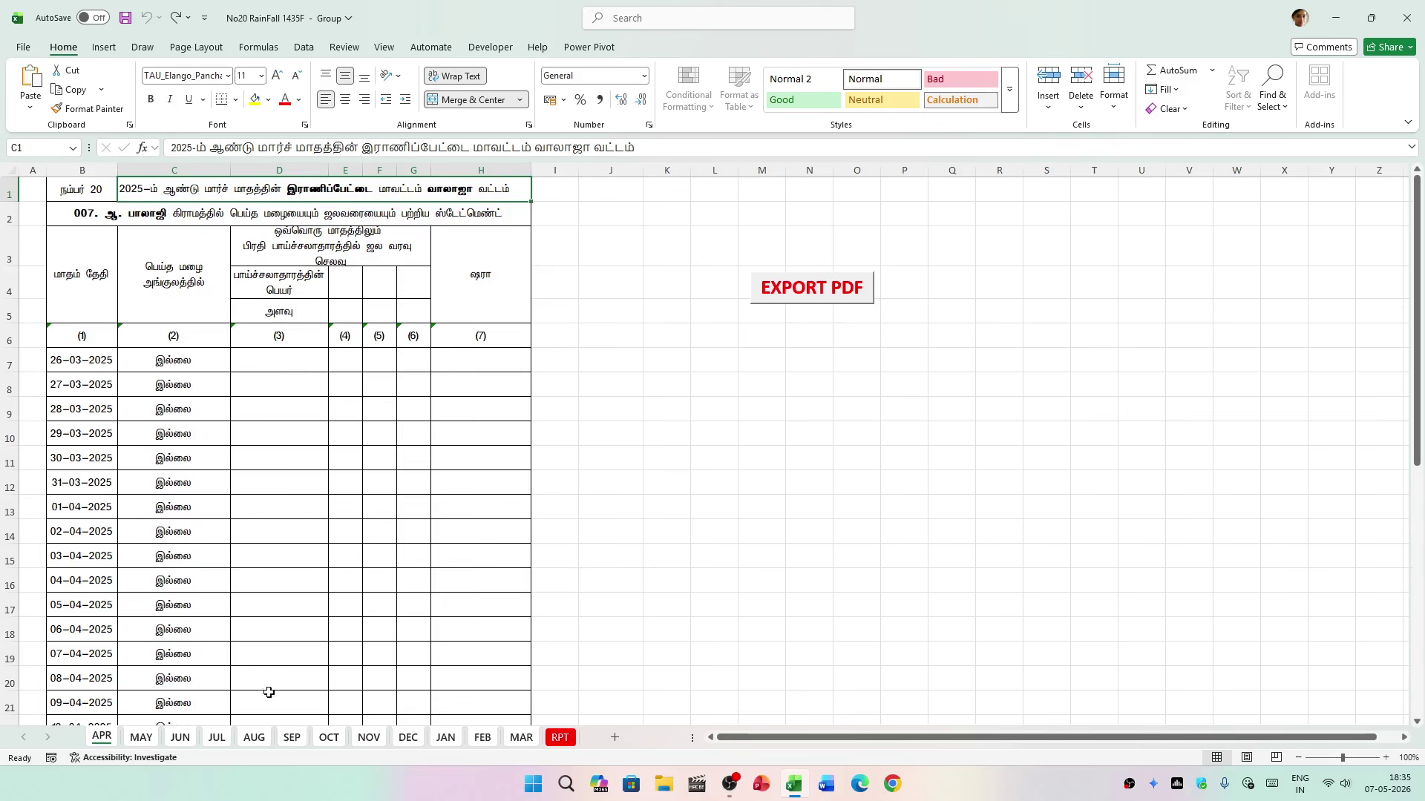
click(256, 738)
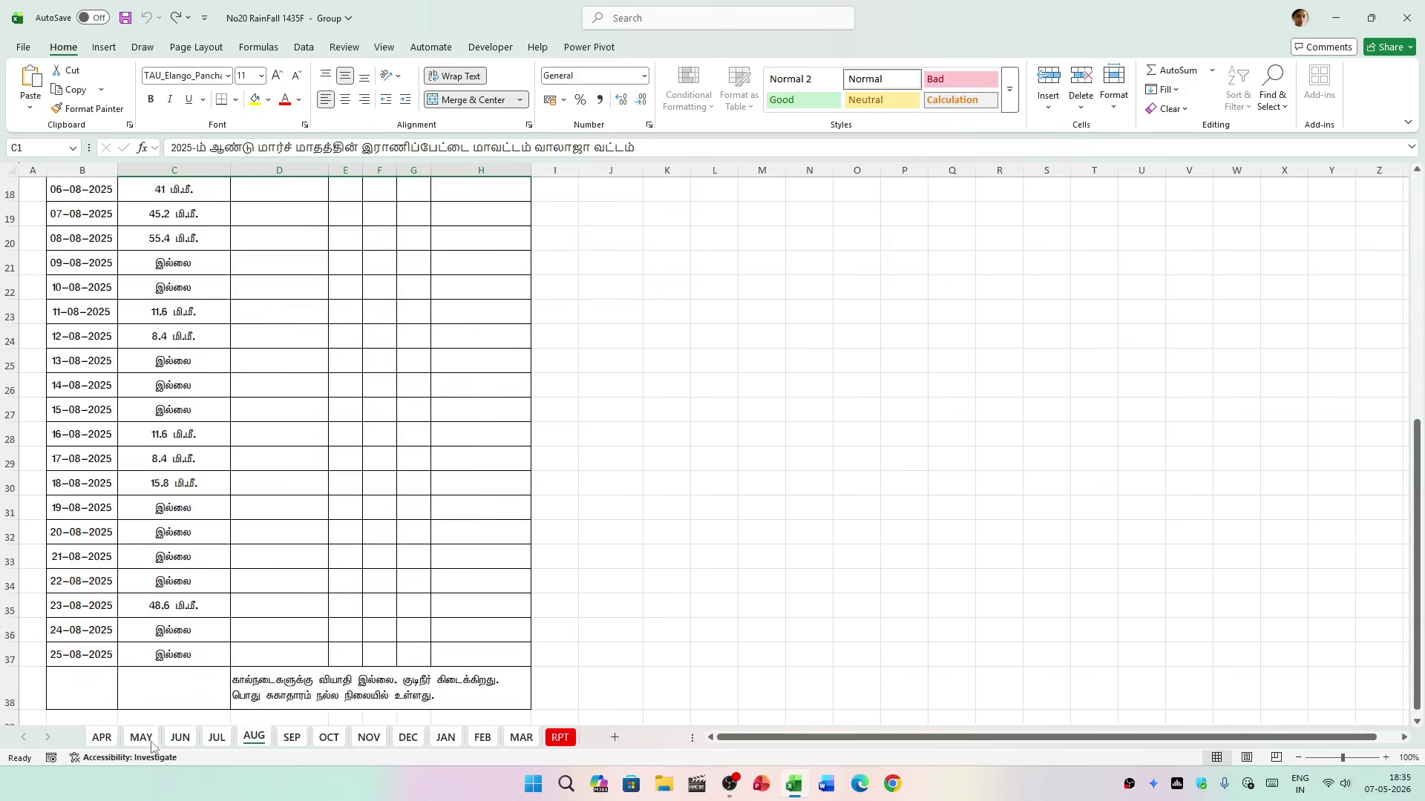
click(103, 739)
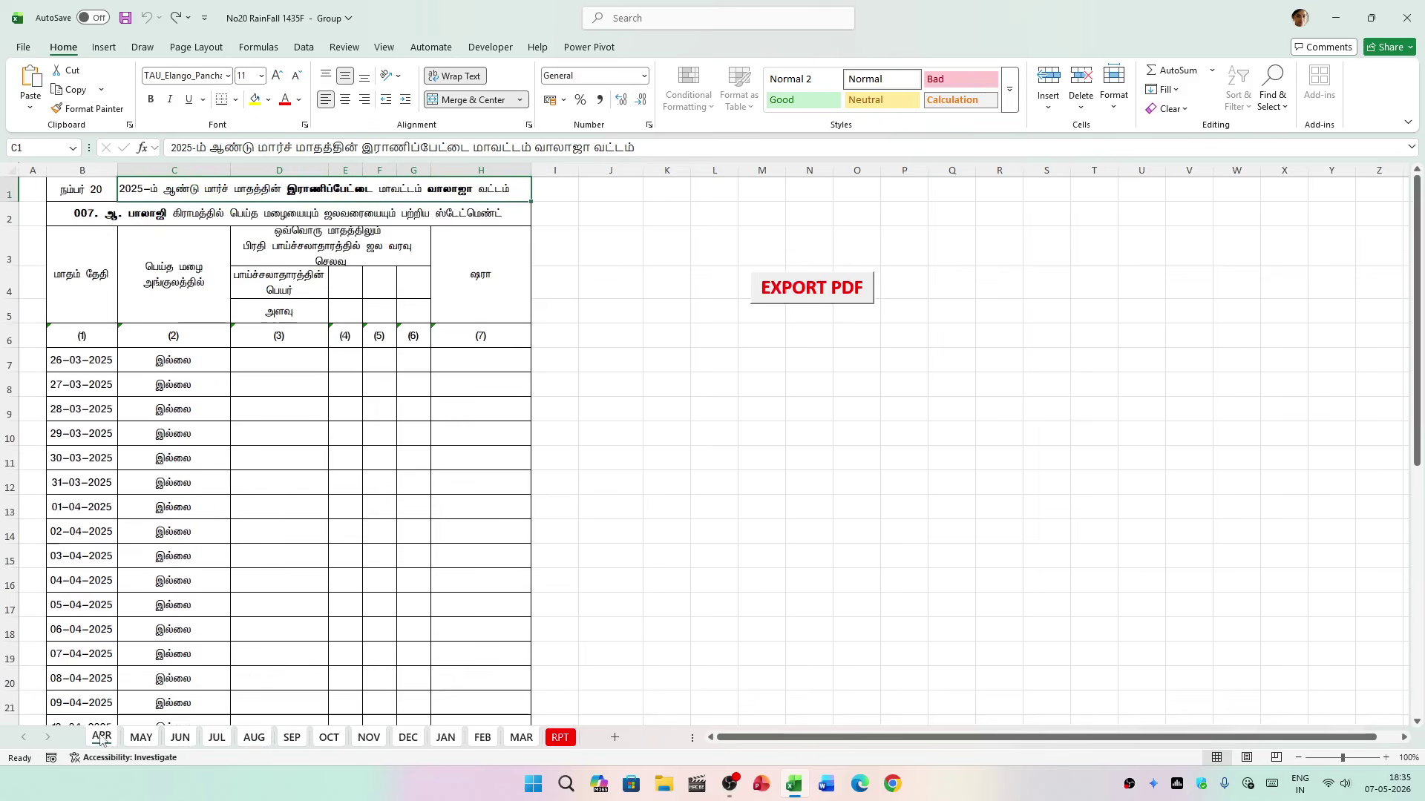
right_click(102, 737)
key(Escape)
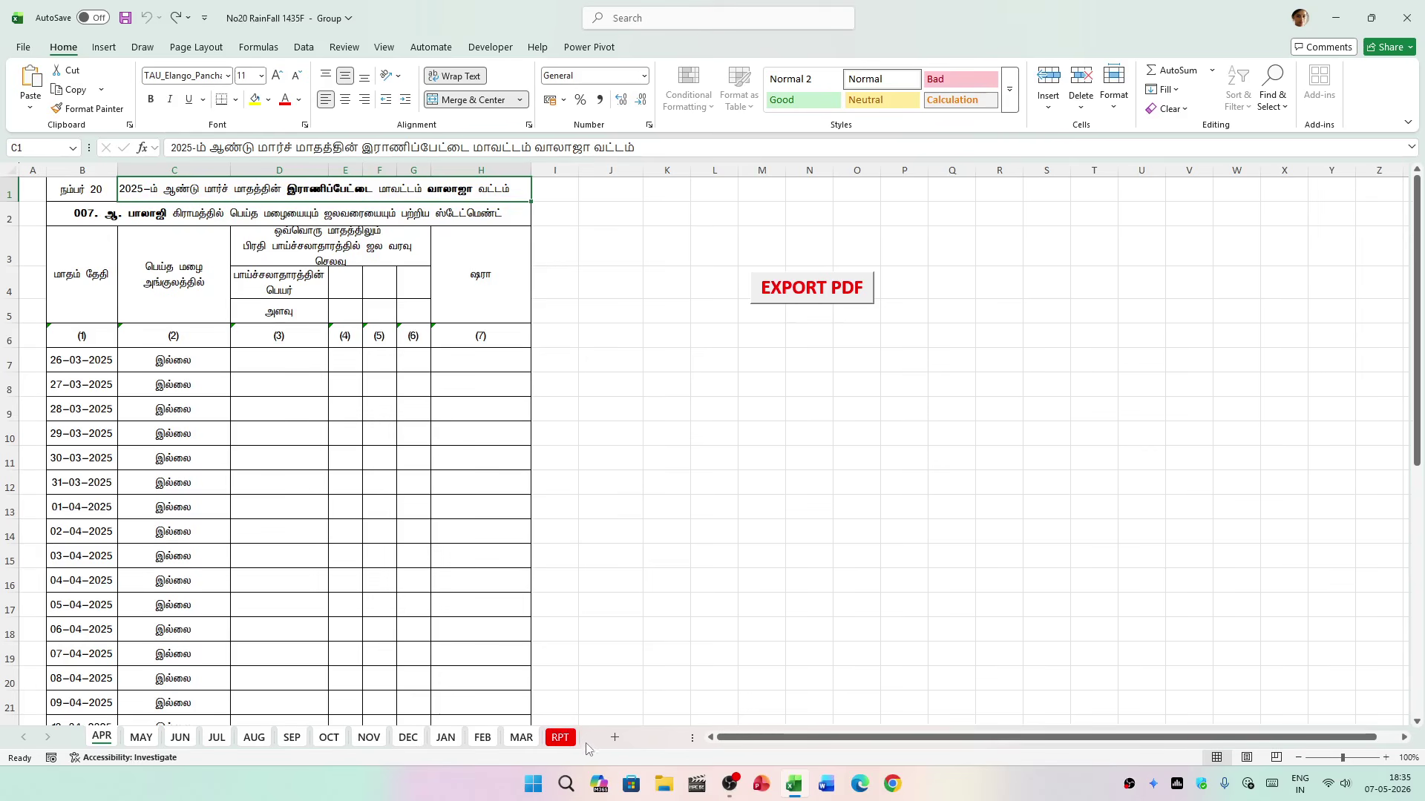
Step: Ungroup the month sheets and return to the title cell C1 on the APR sheet
click(562, 737)
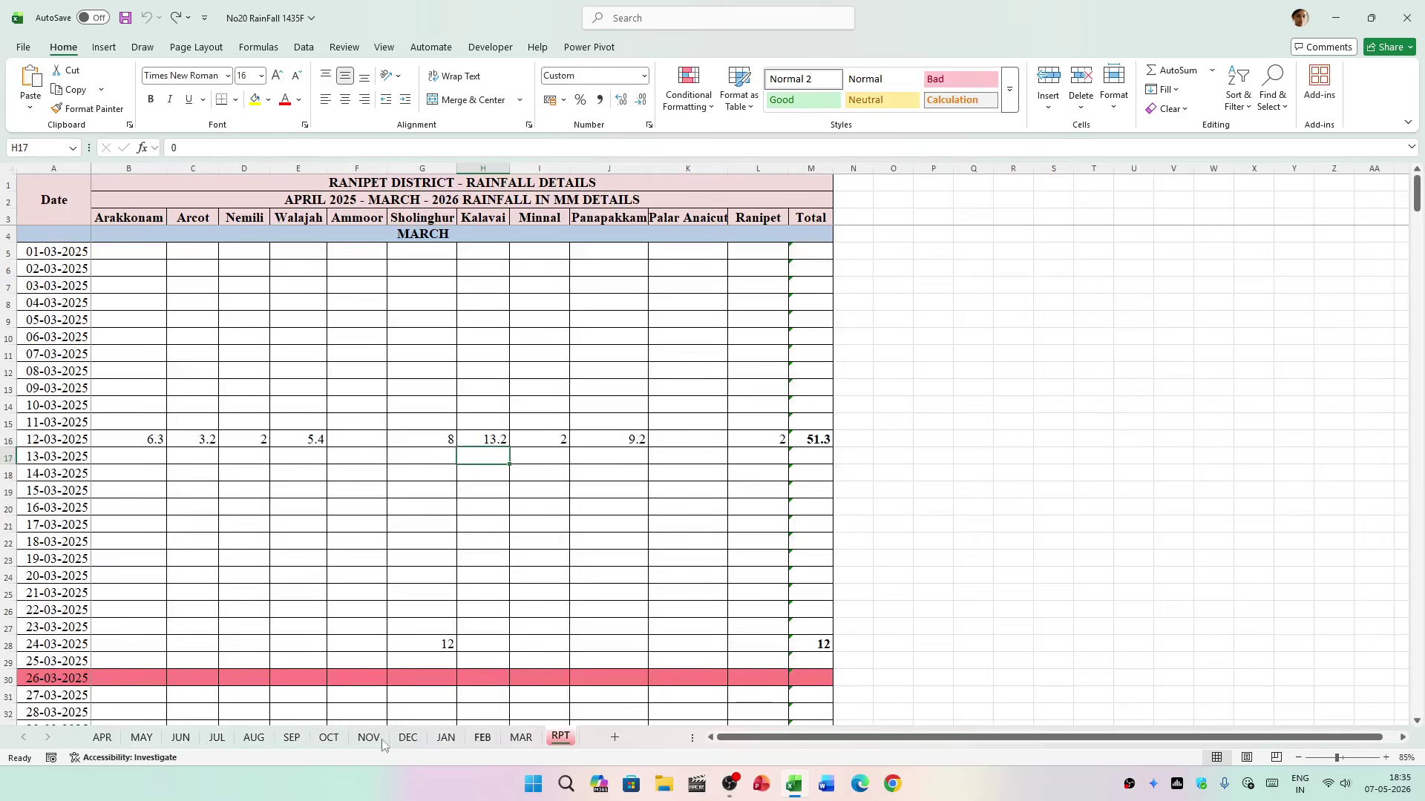
click(102, 737)
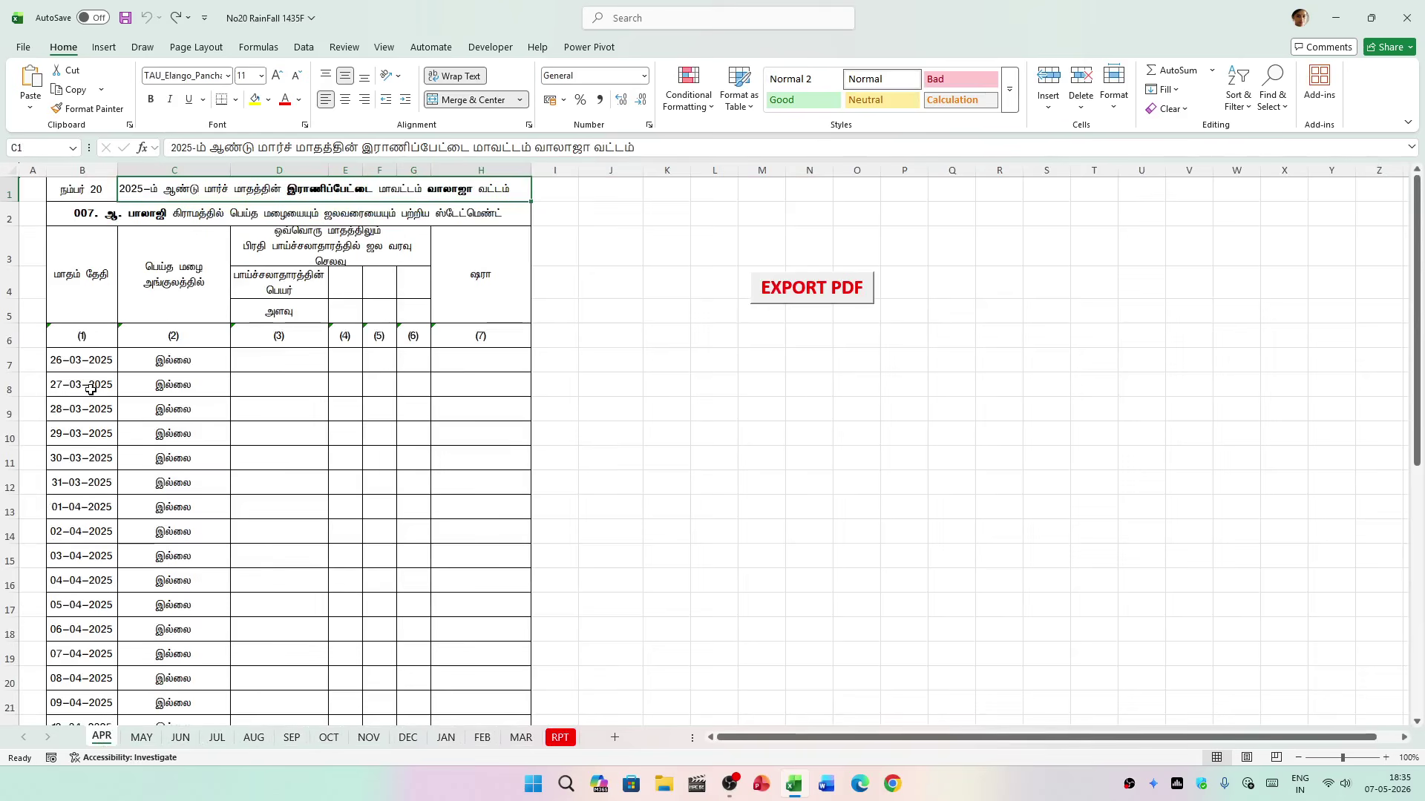
click(222, 486)
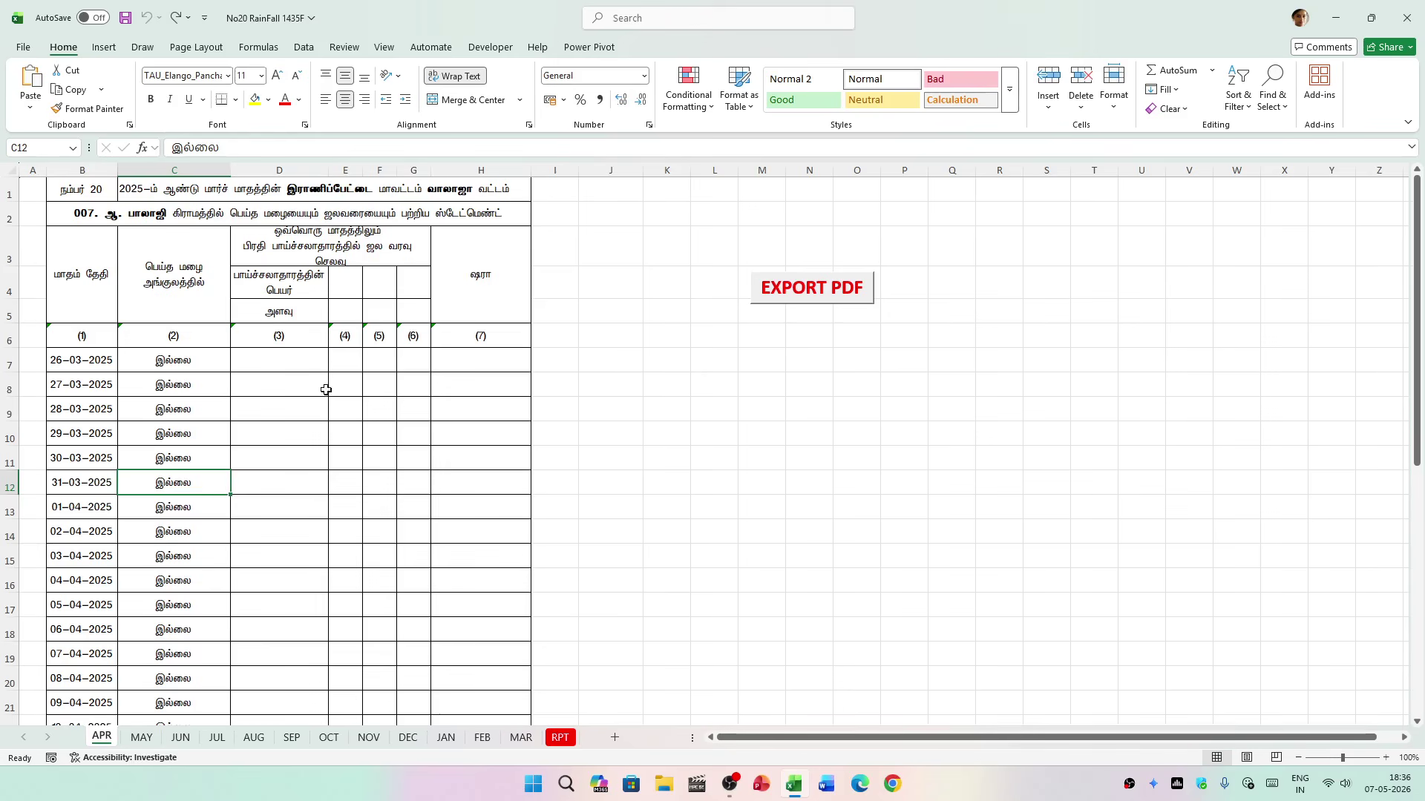
click(122, 213)
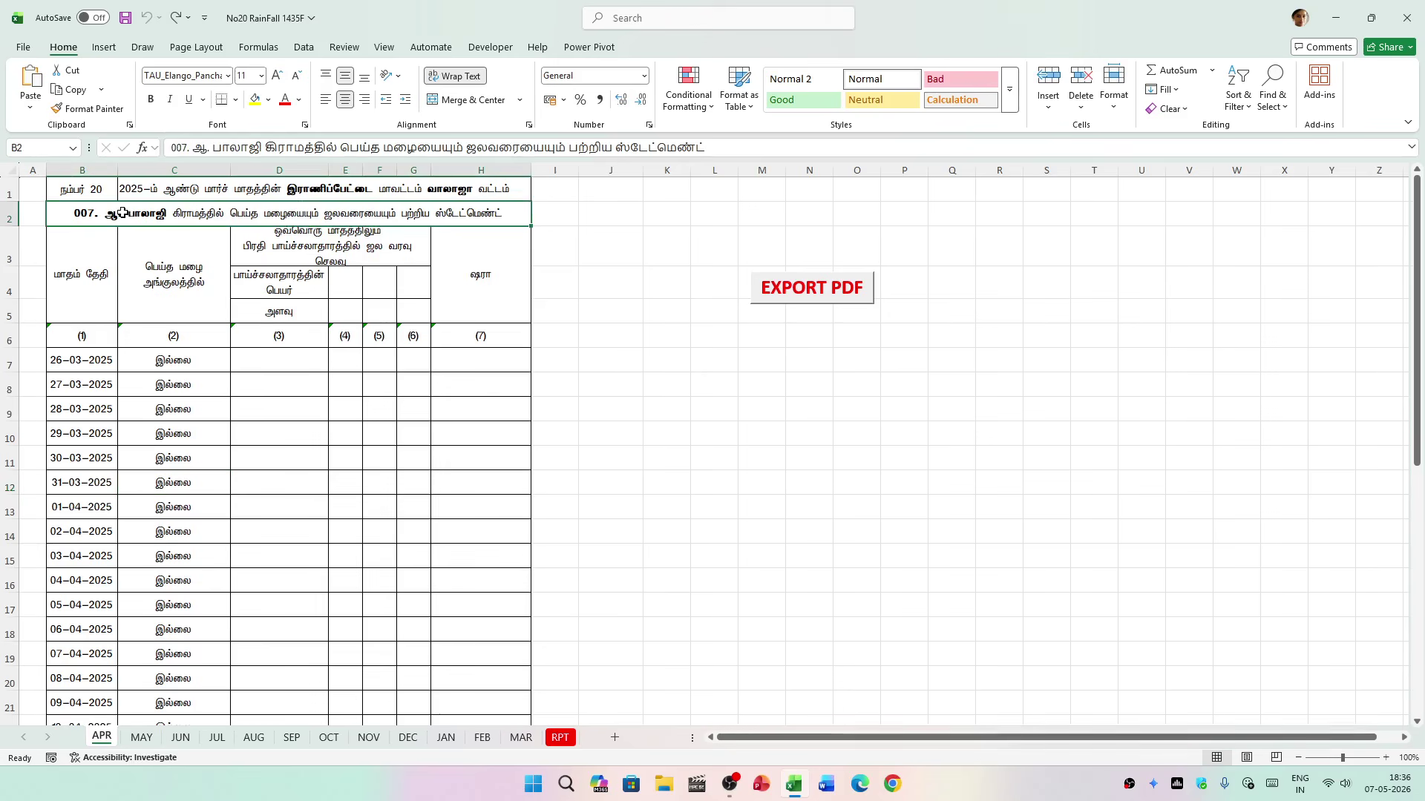
click(269, 488)
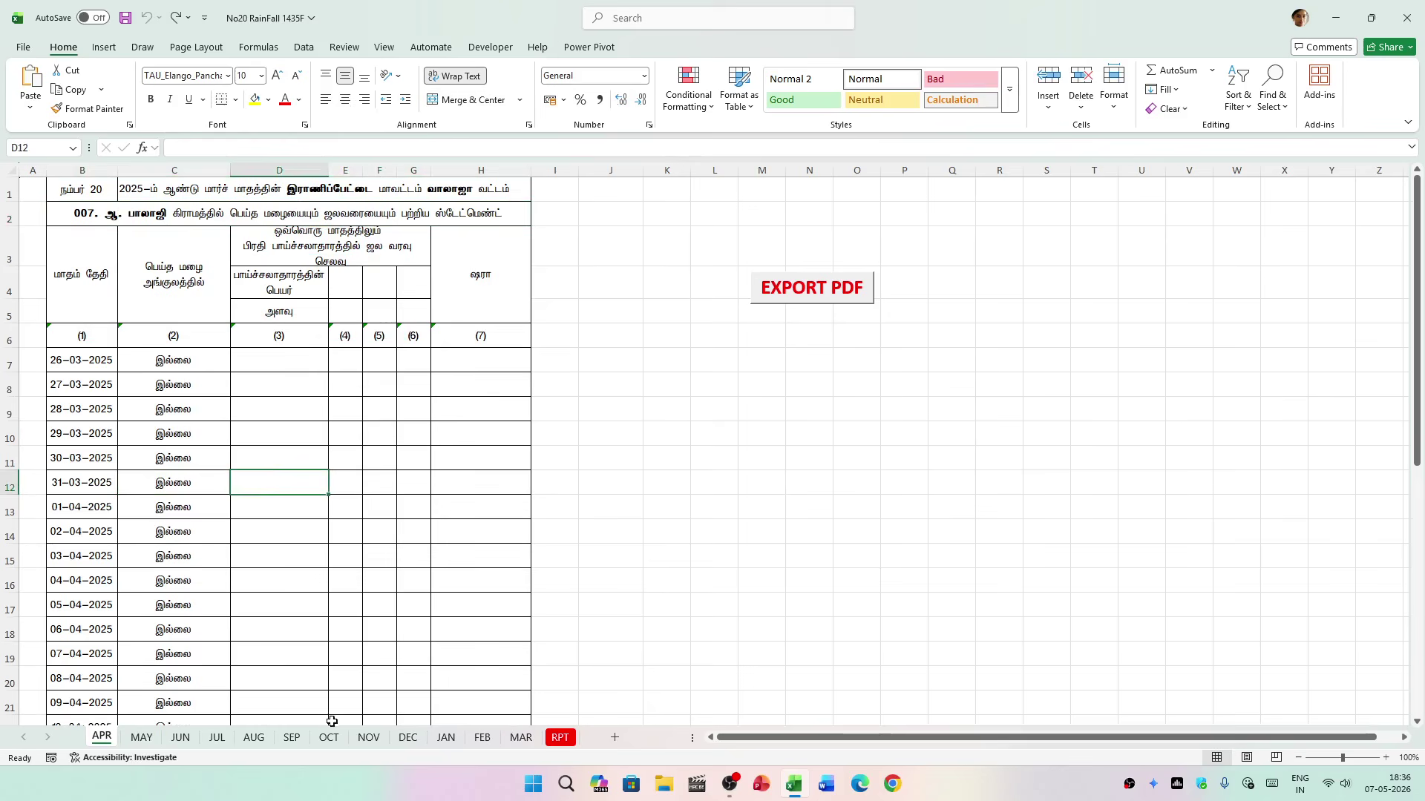
click(146, 195)
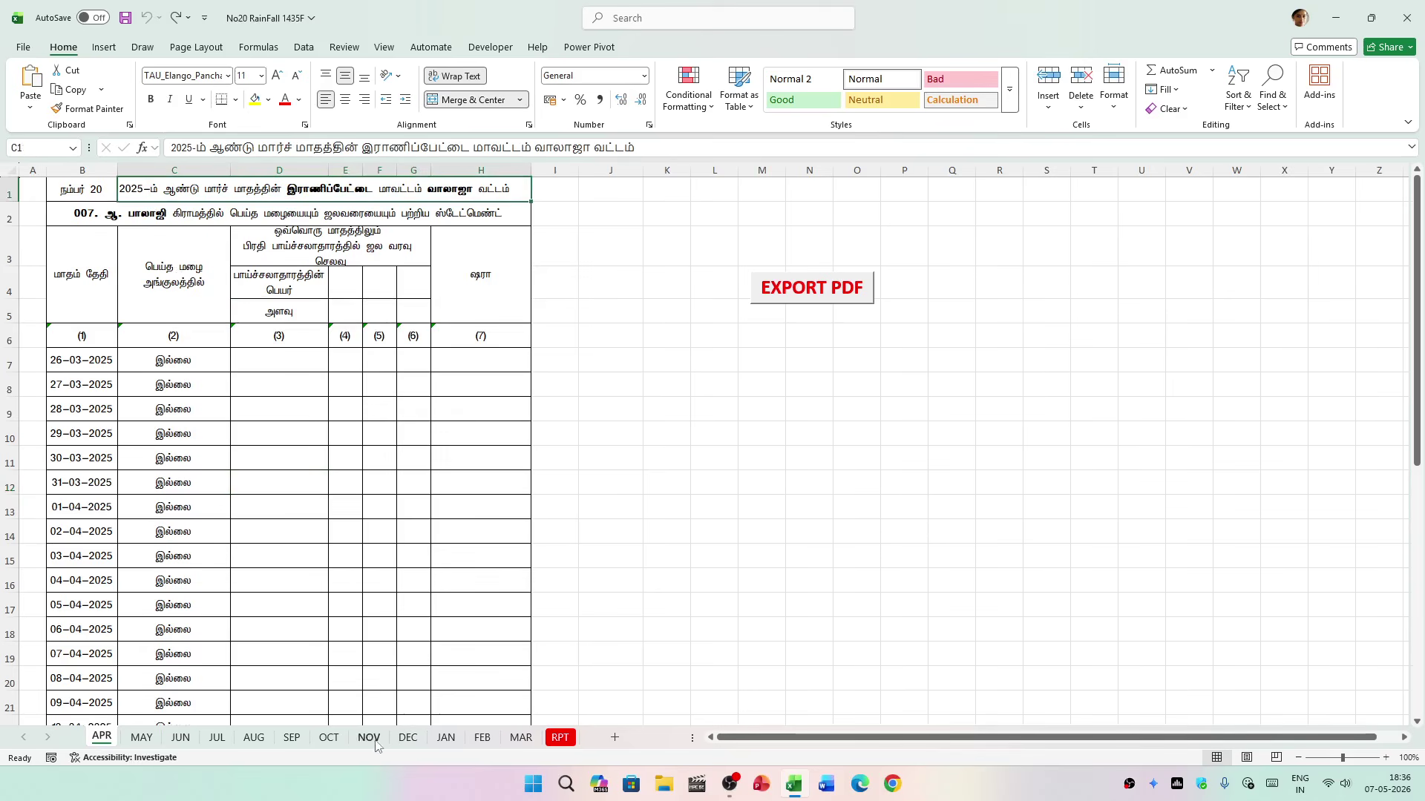
Step: Compare the title year and date rows on the JAN, FEB, MAR and DEC sheets
click(443, 740)
click(482, 739)
click(514, 740)
click(445, 738)
scroll(445, 492, down, 5)
scroll(445, 492, up, 5)
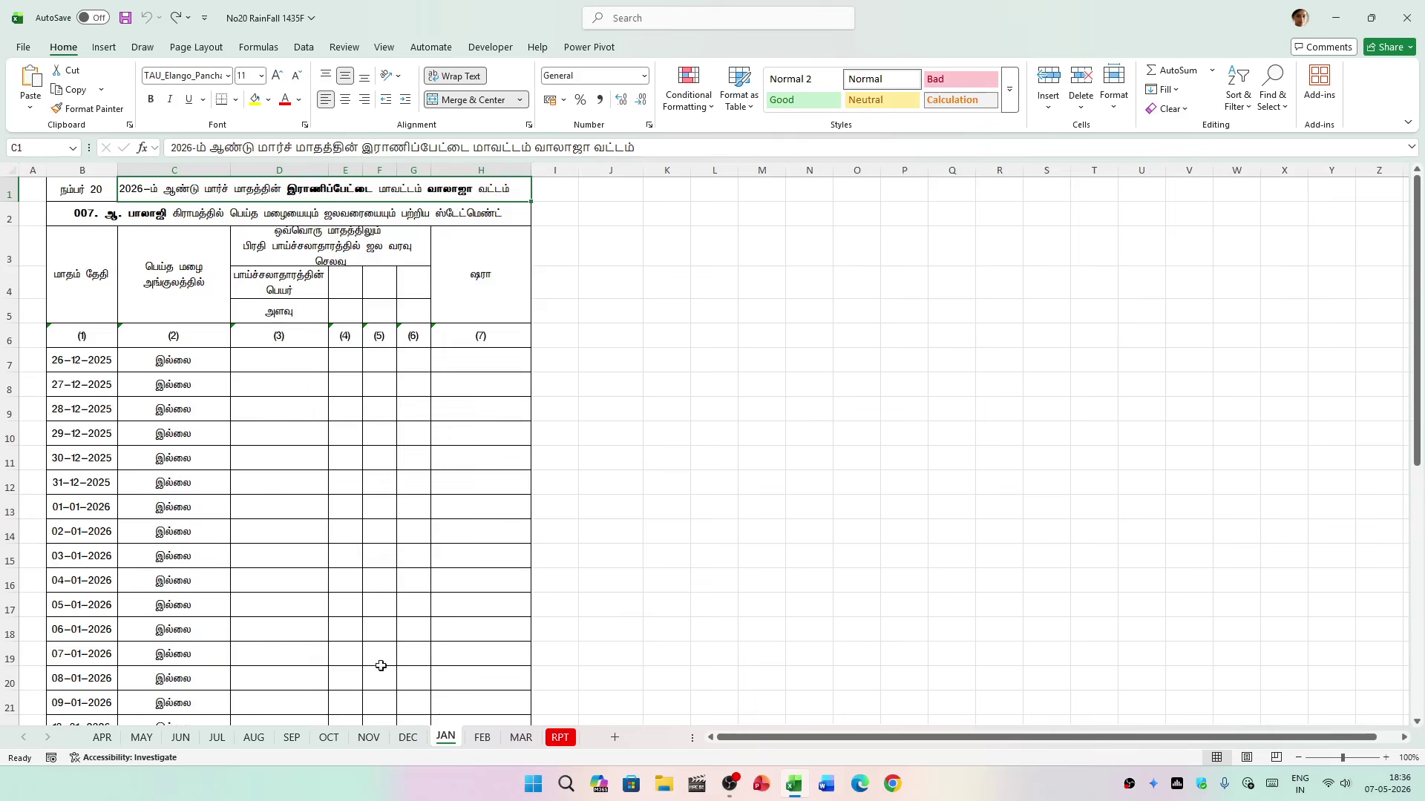
click(408, 738)
scroll(442, 609, up, 8)
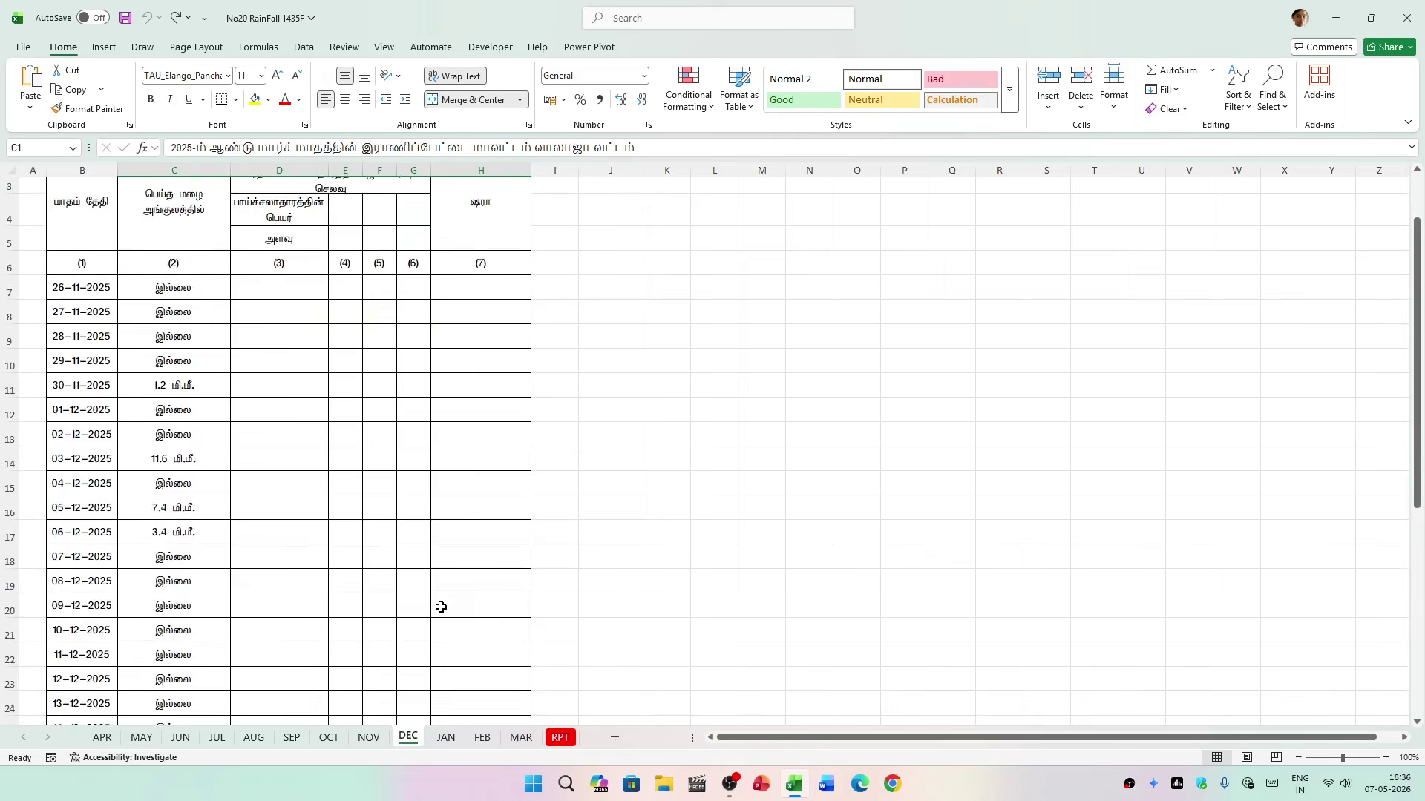
click(446, 738)
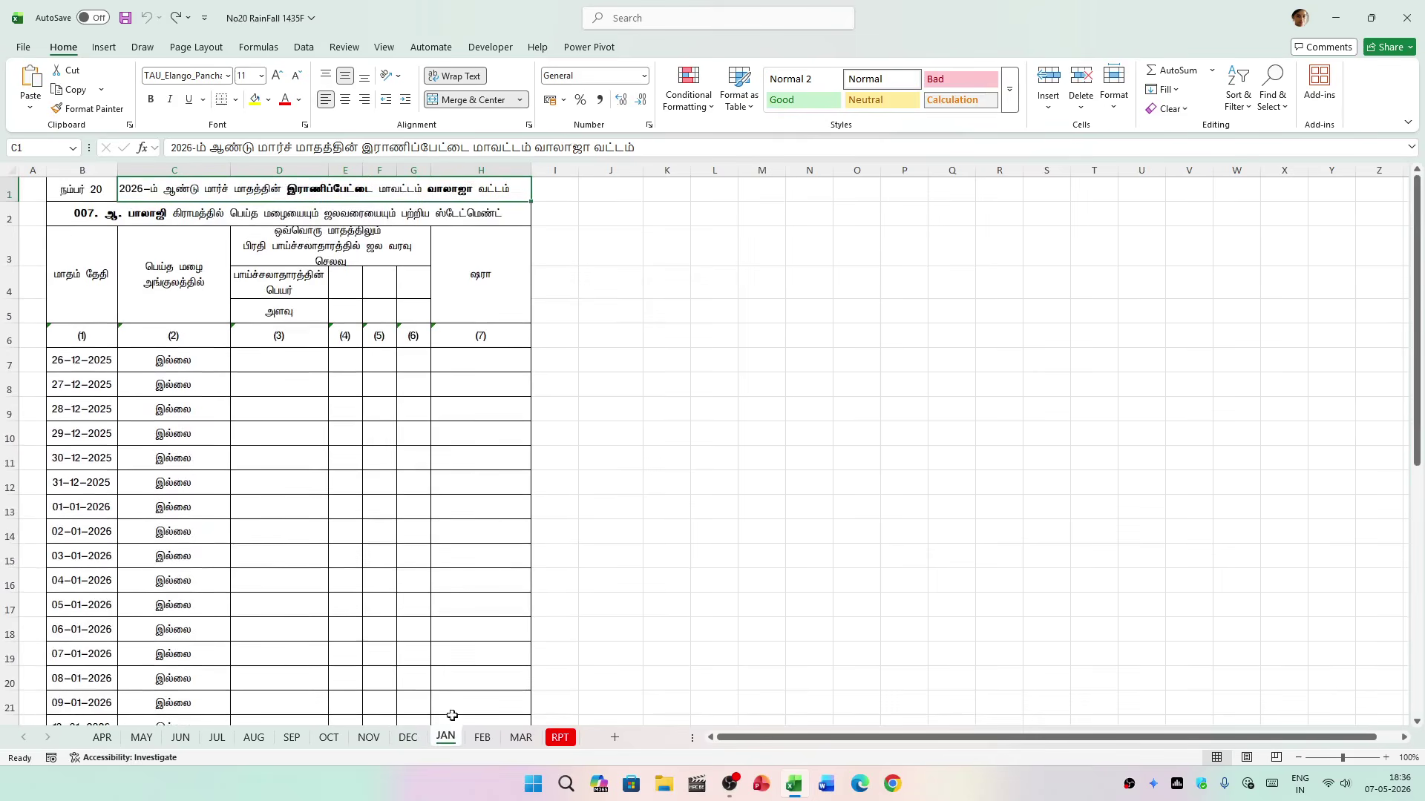
Step: Group the JAN, FEB and MAR sheets to edit their shared 2026 heading together
shift+click(517, 738)
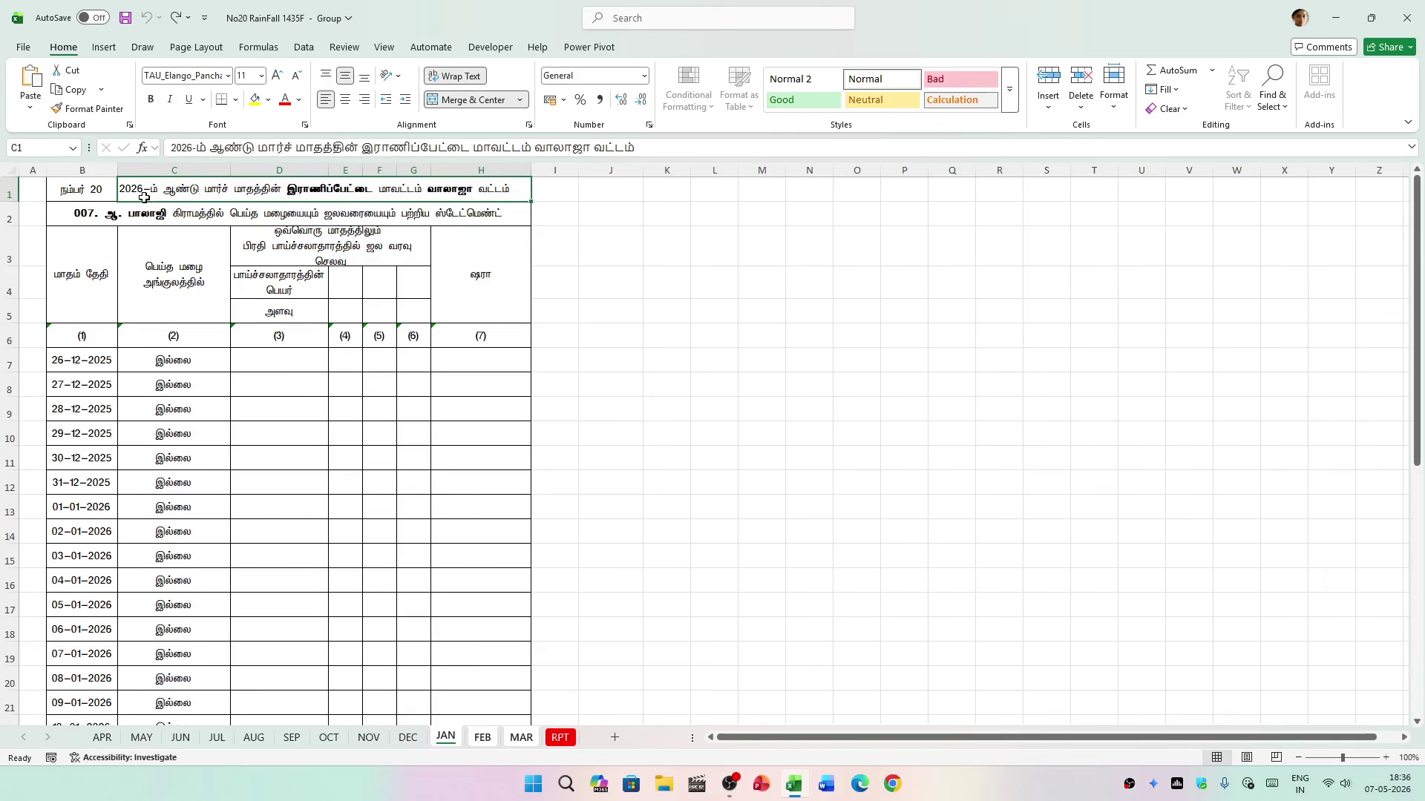
click(198, 466)
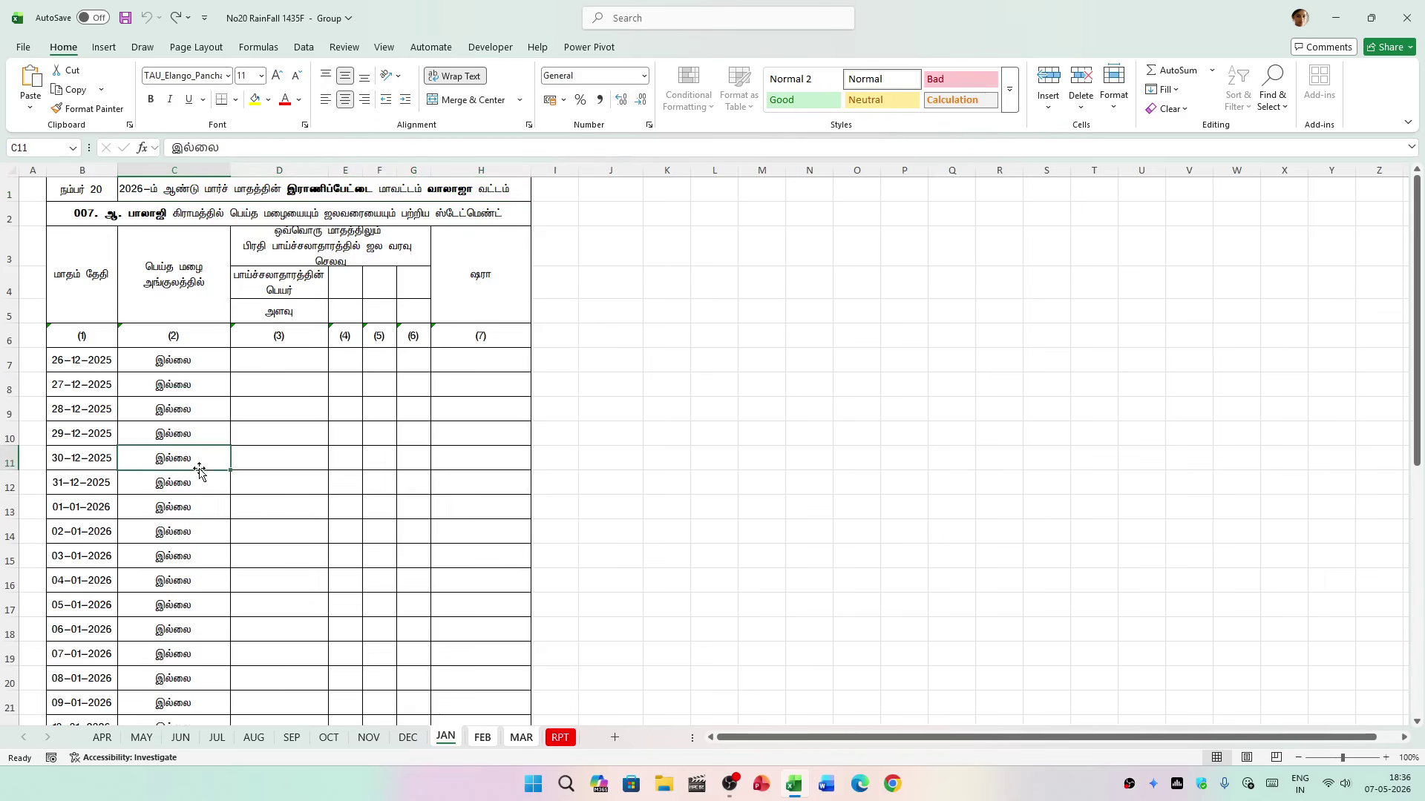
click(233, 569)
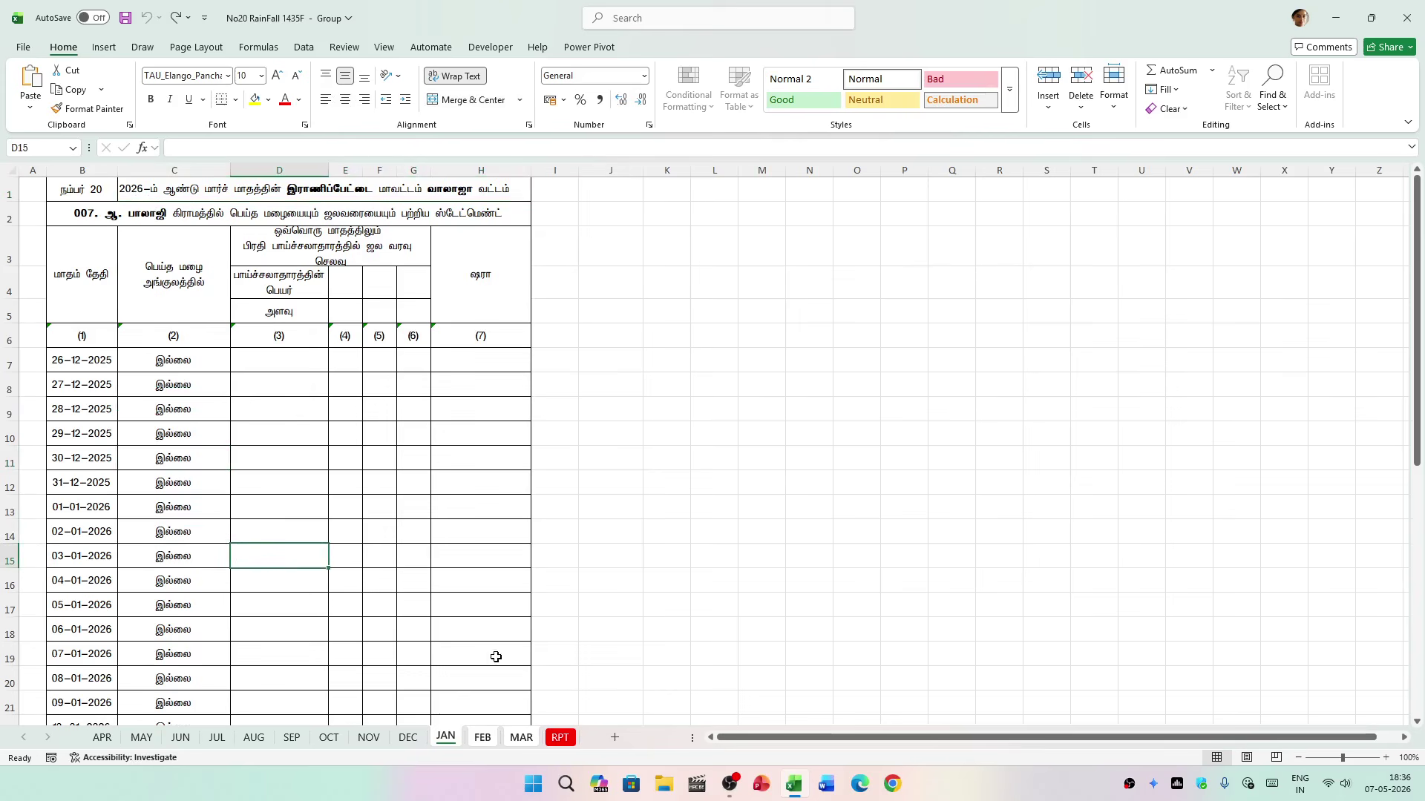
Step: Examine the daily rainfall rows on the RPT sheet from 26-03-2025 through 25-03-2026
click(558, 737)
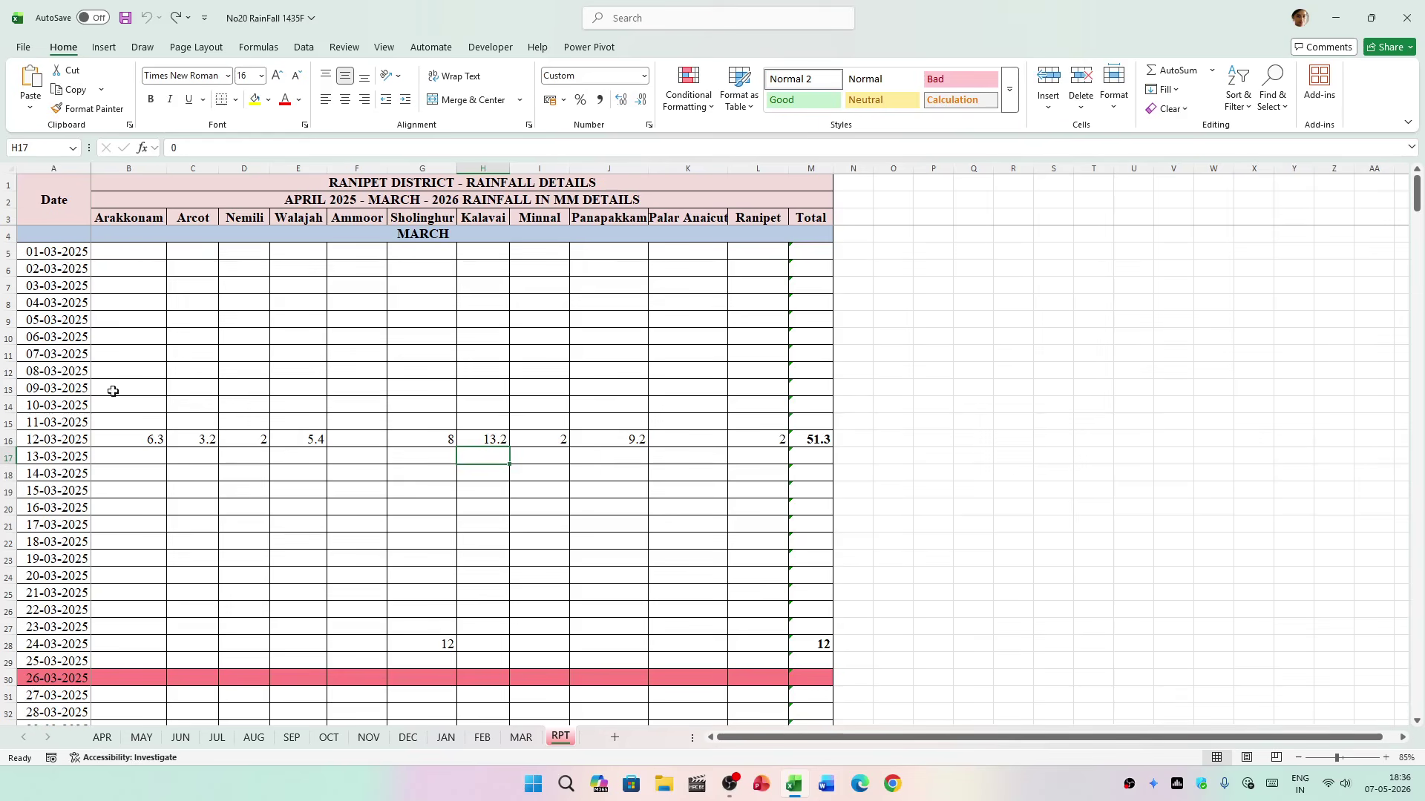
scroll(288, 488, down, 2)
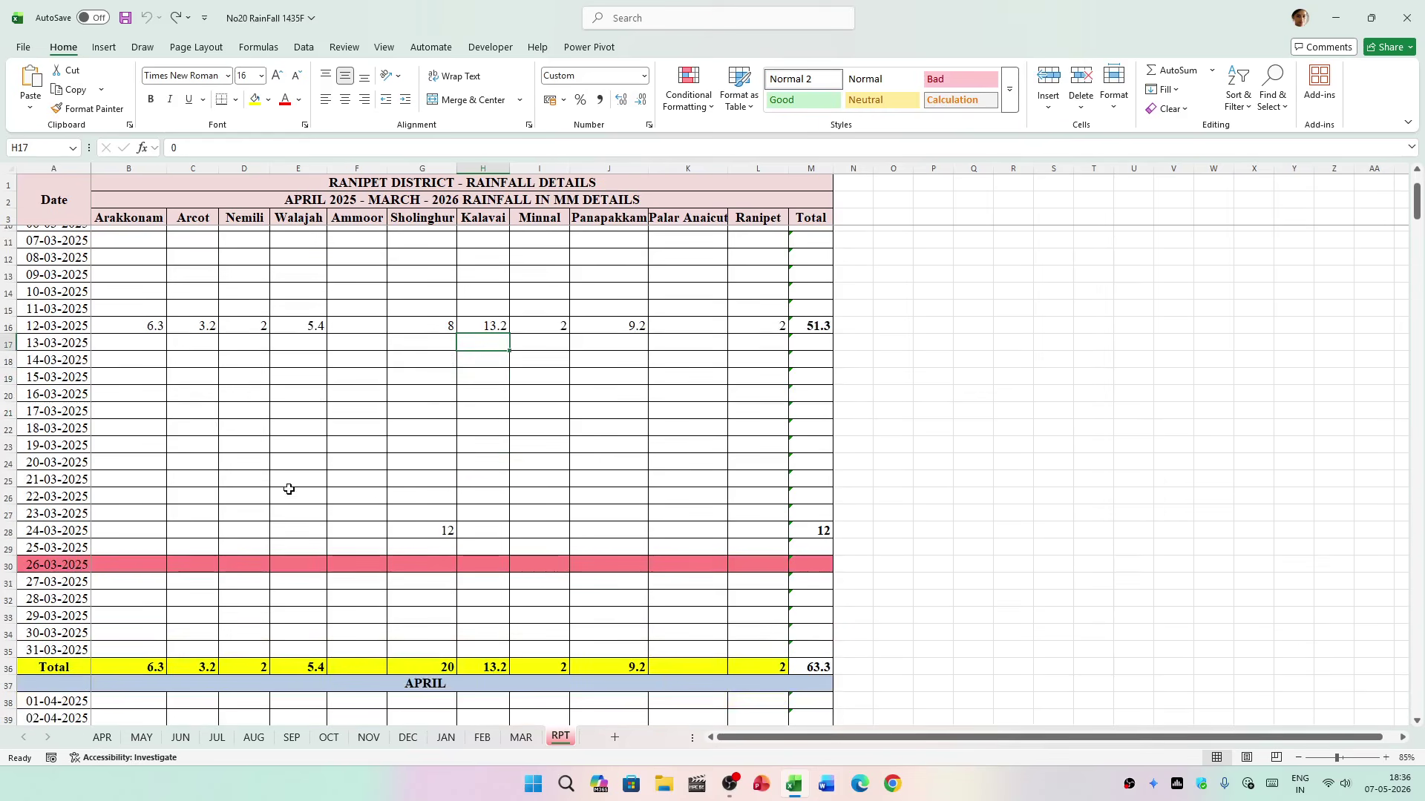
click(33, 567)
drag(1416, 208, 1398, 718)
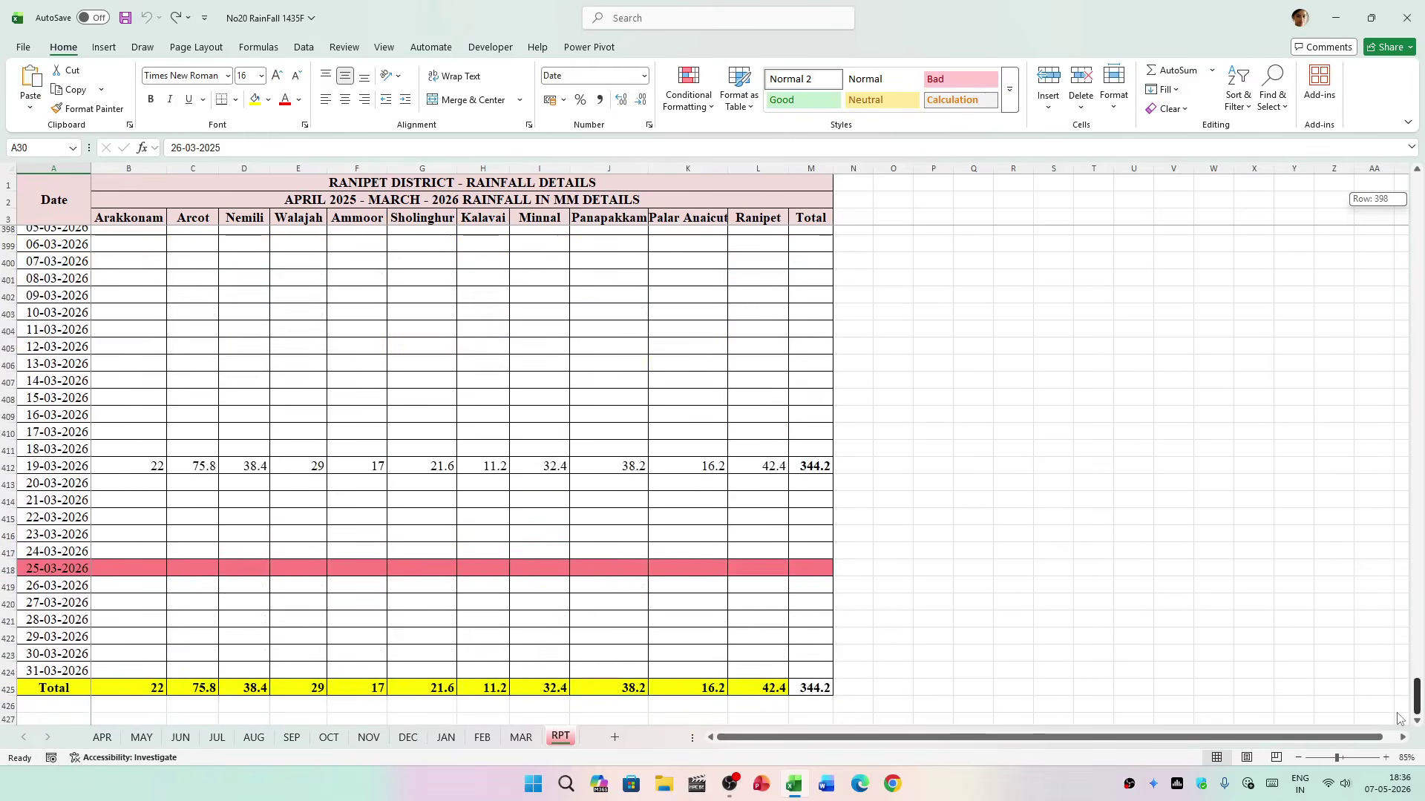
Step: Compare the first dates in the RPT rainfall data with those on the APR sheet
drag(1400, 713, 1399, 196)
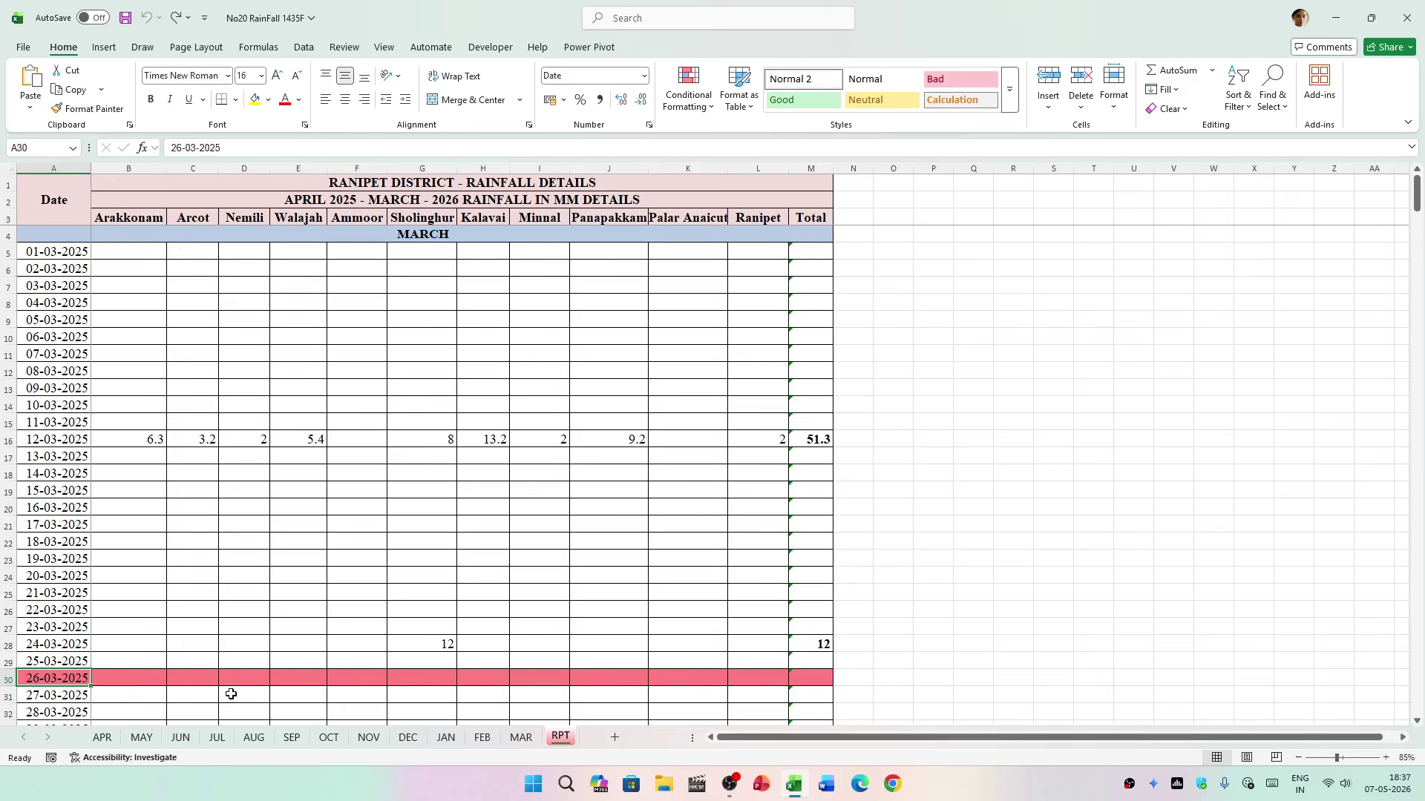
click(101, 738)
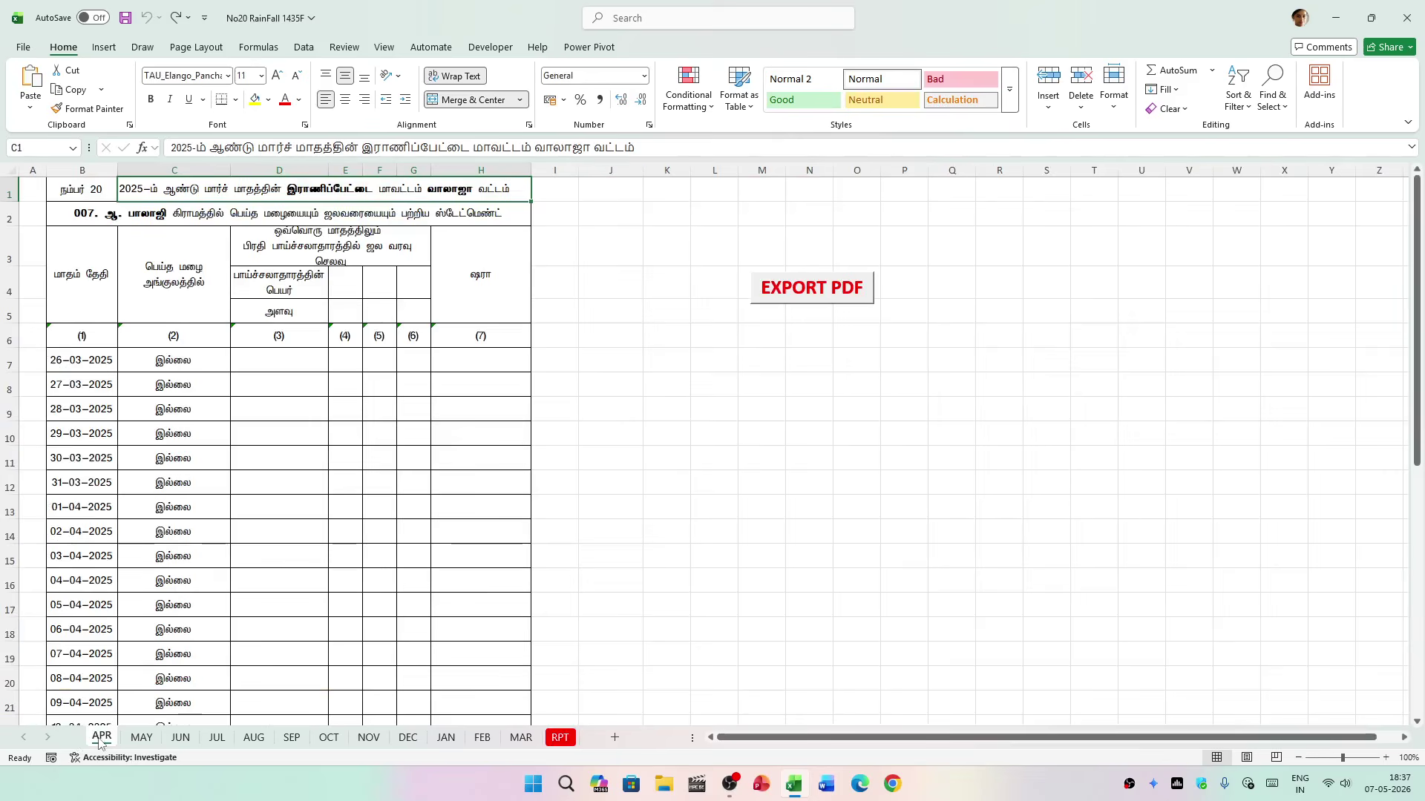
click(560, 737)
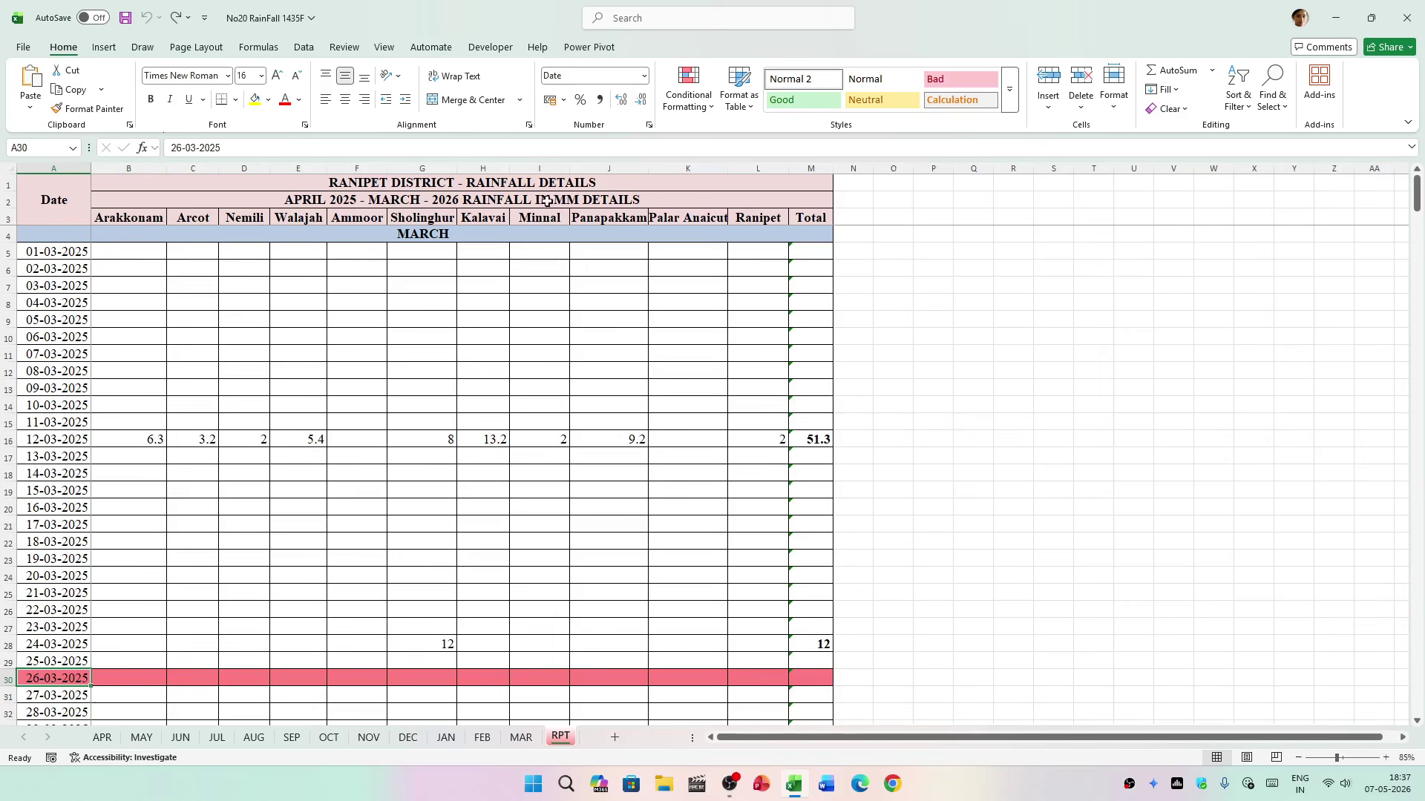
Step: Hide columns B to I and K to M on the RPT sheet, keeping only the Date and Panapakkam columns
mouse_move(537, 168)
mouse_down()
mouse_move(132, 159)
mouse_move(560, 160)
mouse_up()
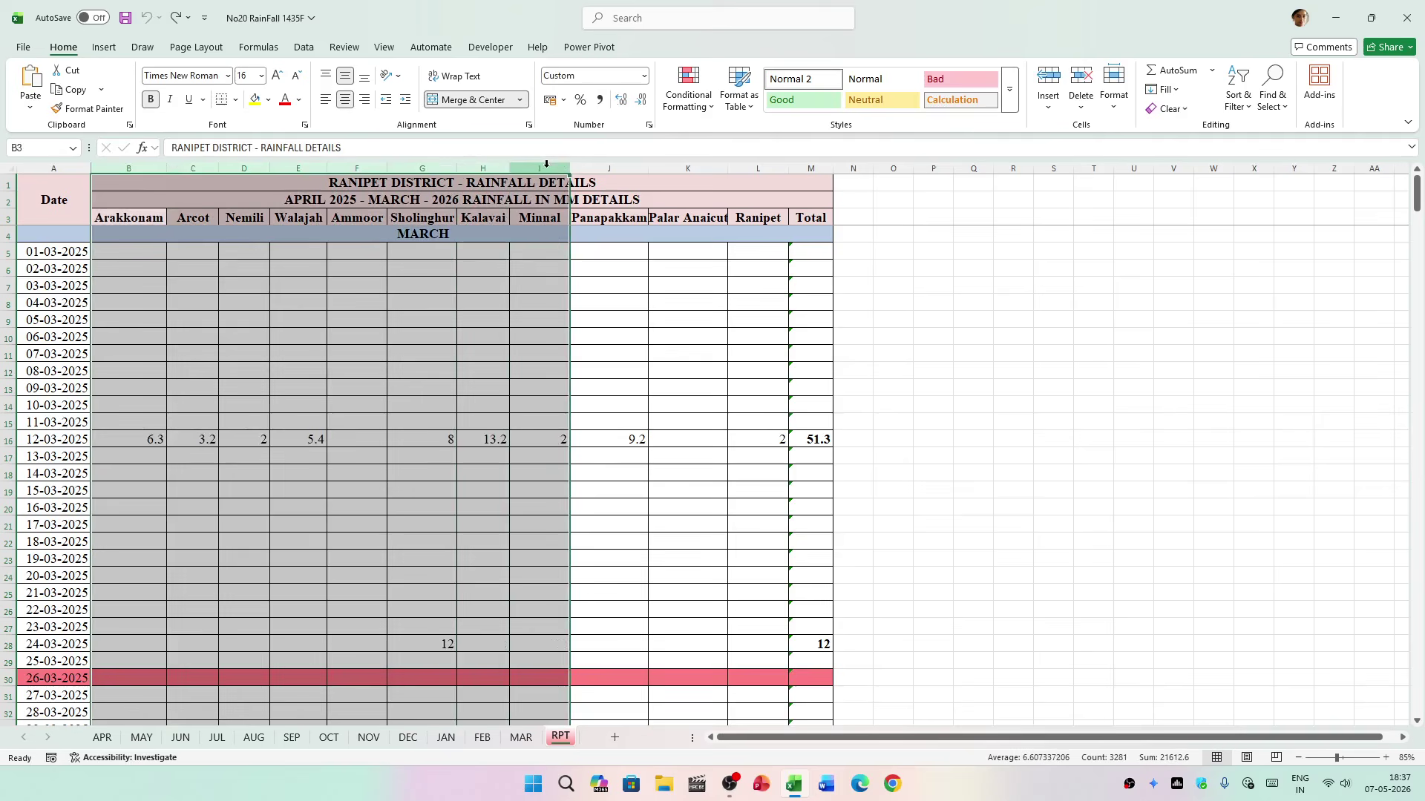
right_click(546, 164)
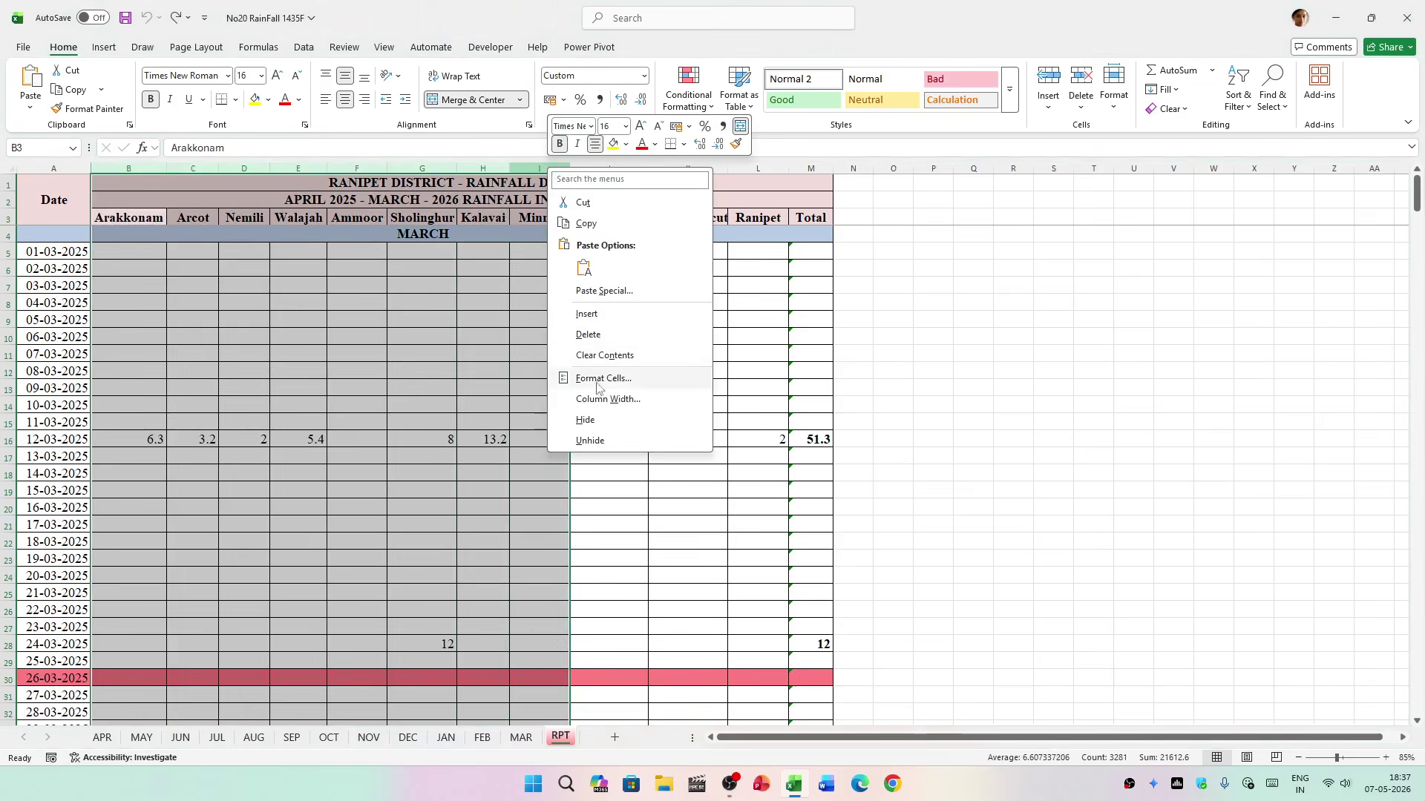
click(586, 420)
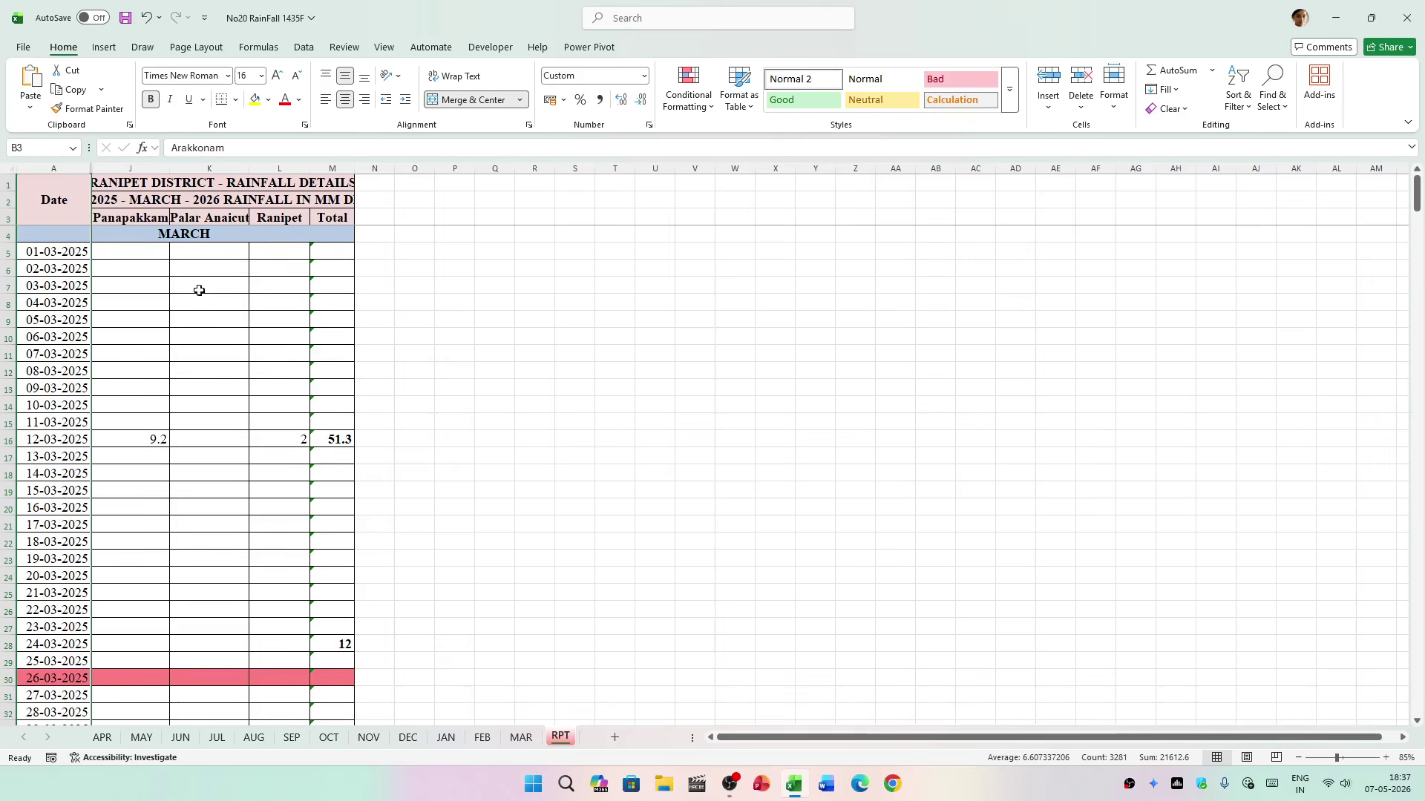
mouse_move(185, 168)
mouse_down()
mouse_move(365, 170)
mouse_move(340, 171)
mouse_up()
right_click(340, 170)
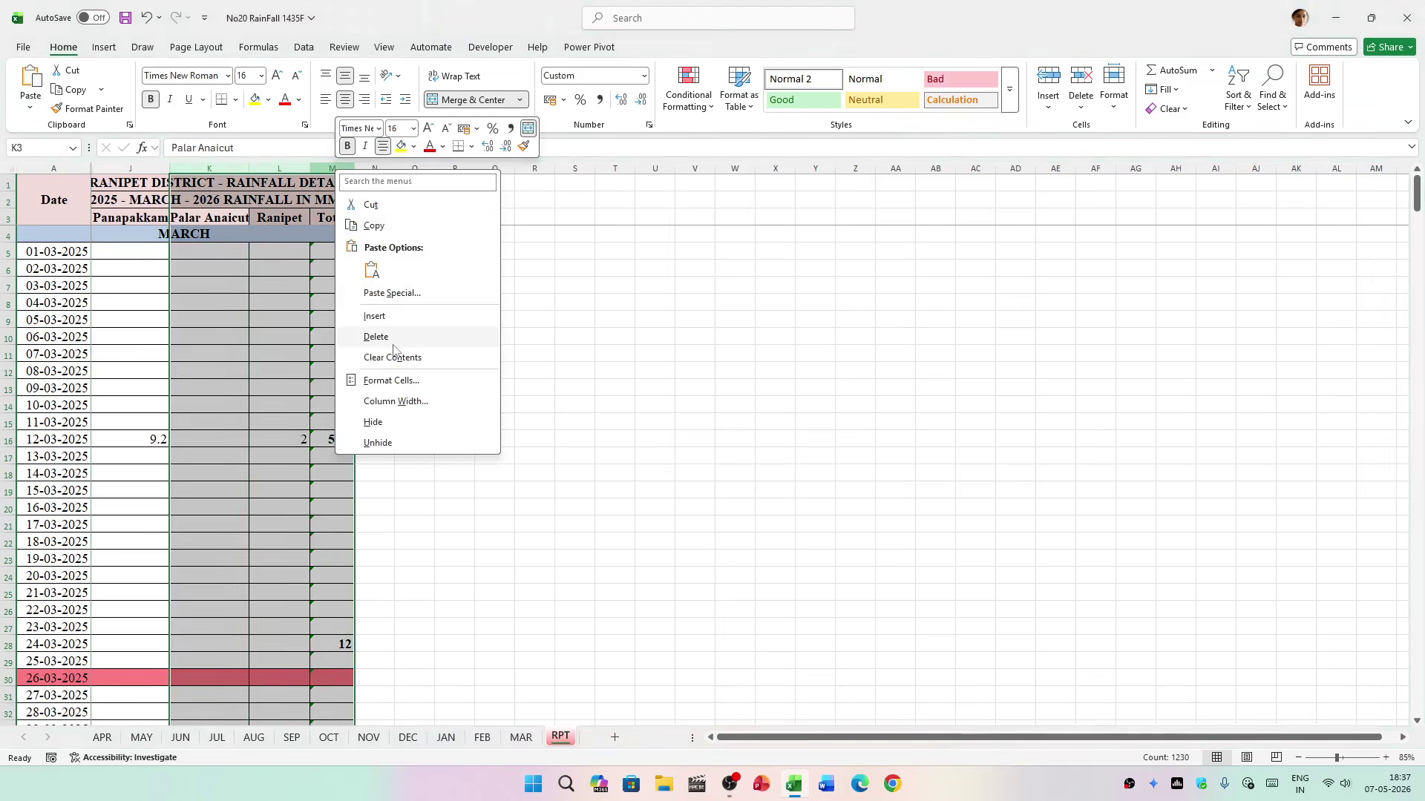
click(368, 421)
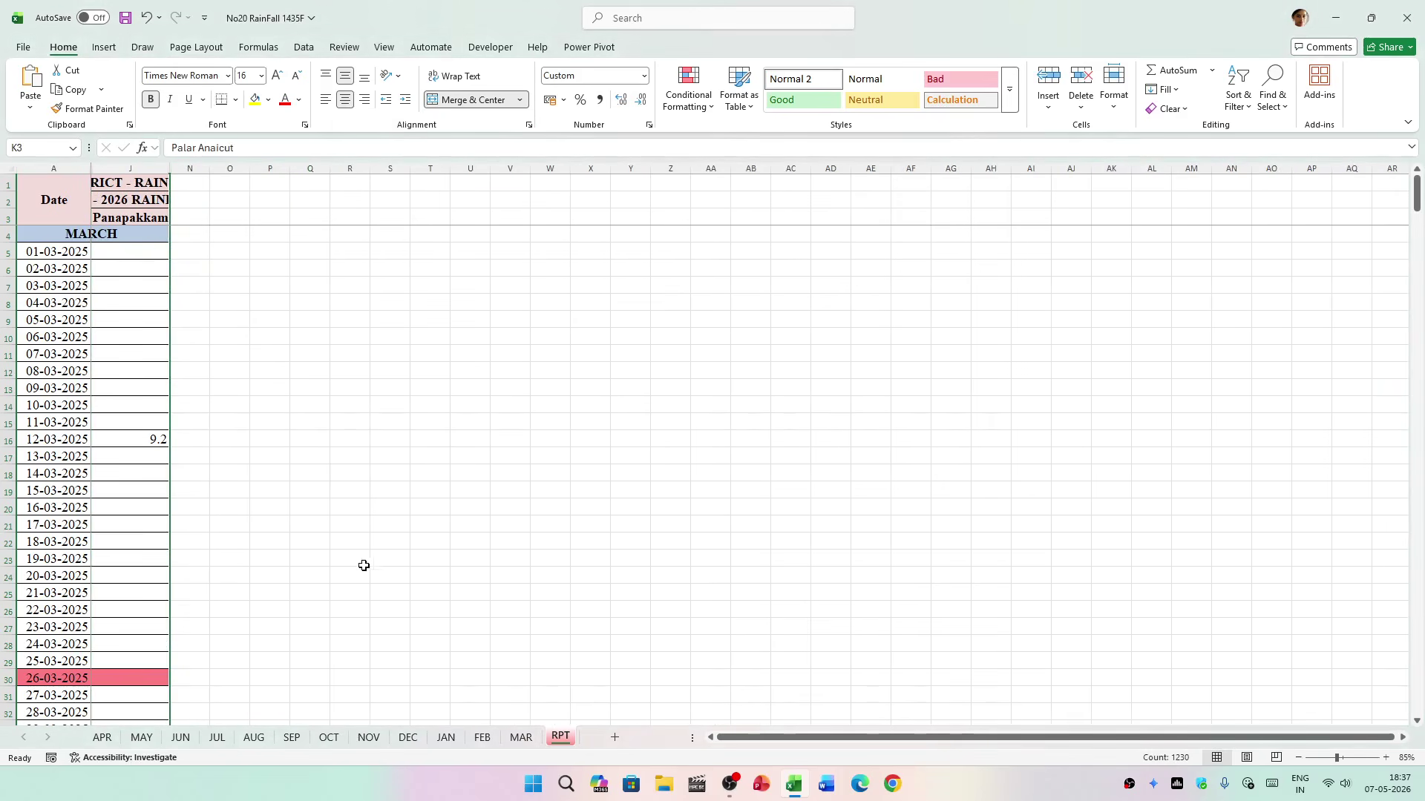
Step: Move the RPT sheet out of the rainfall workbook into a new workbook without creating a copy
right_click(569, 736)
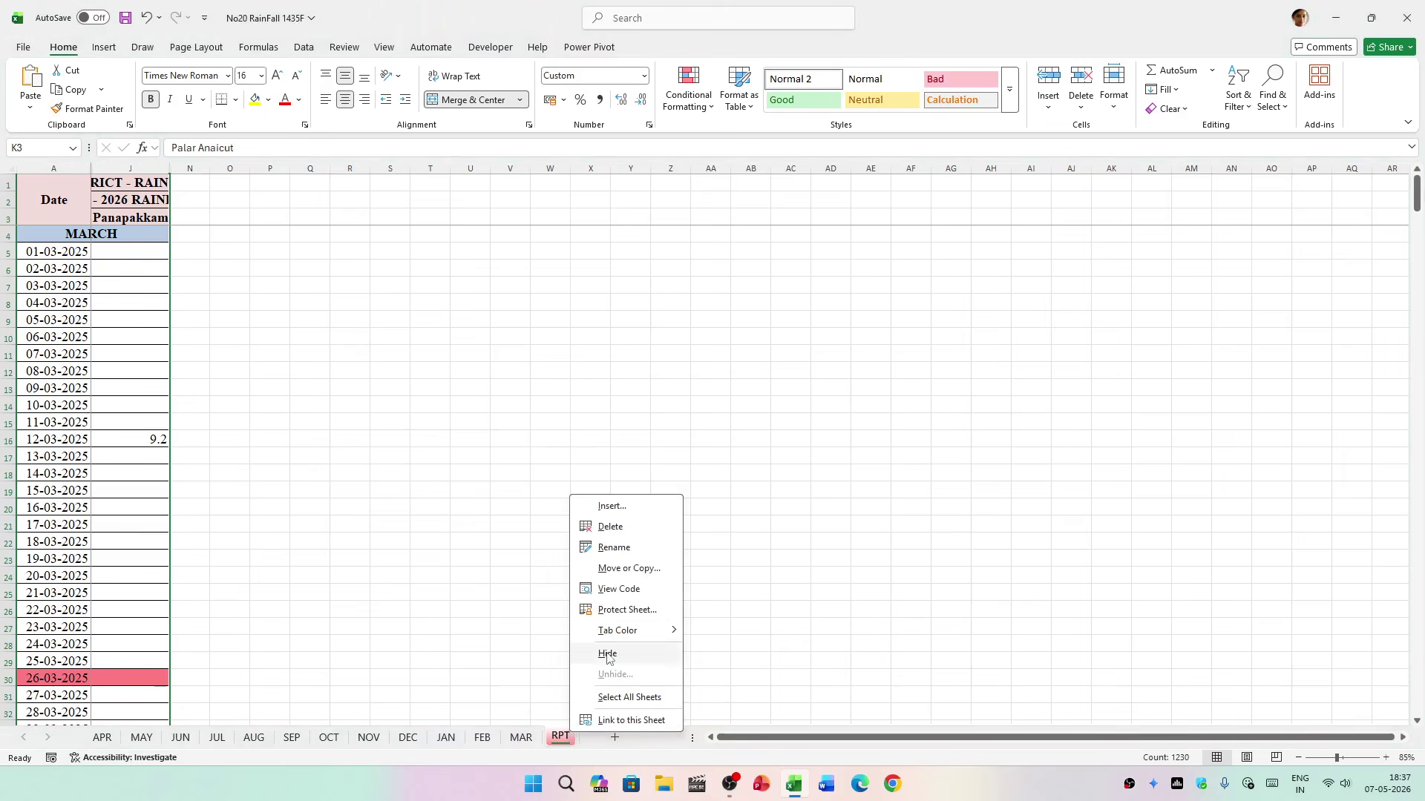
click(620, 569)
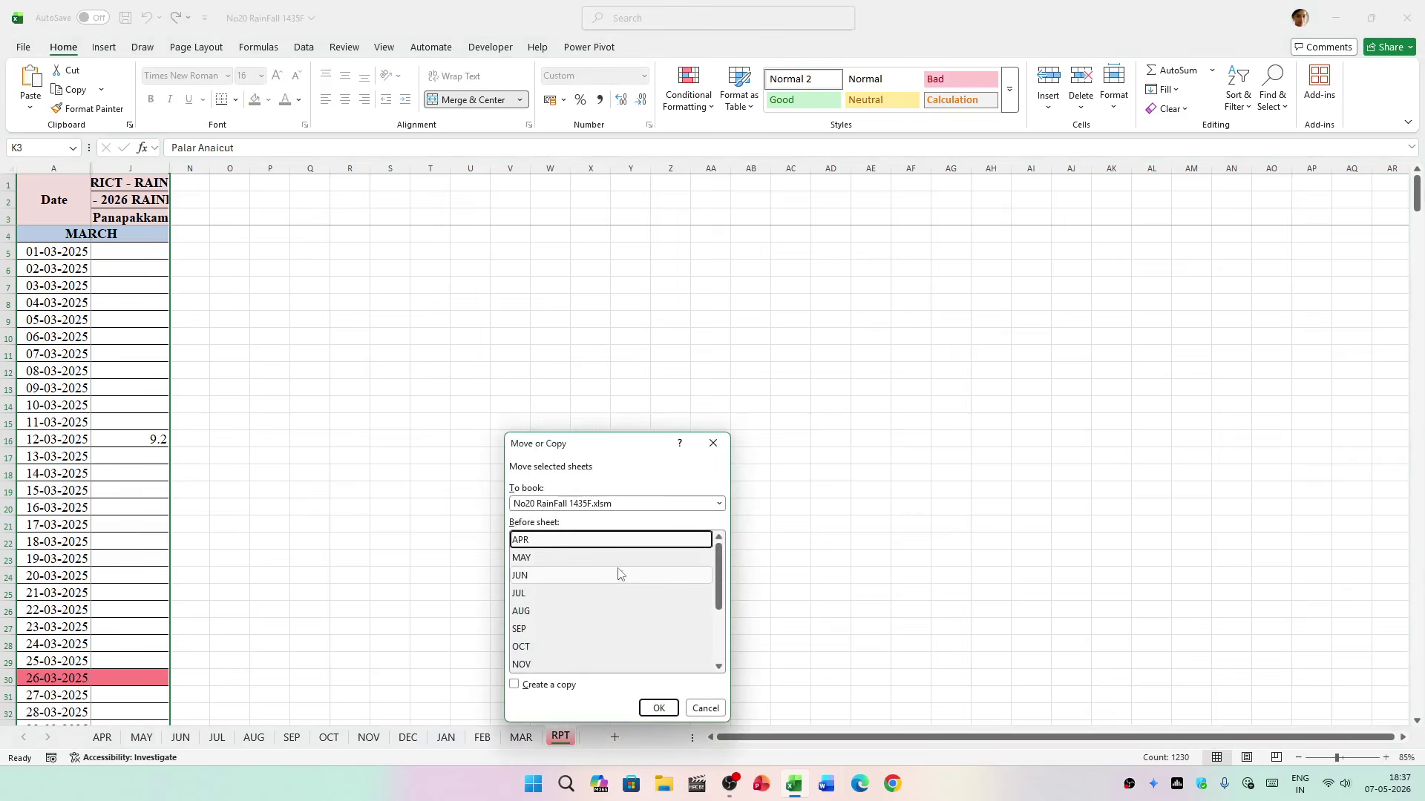
click(618, 508)
click(607, 521)
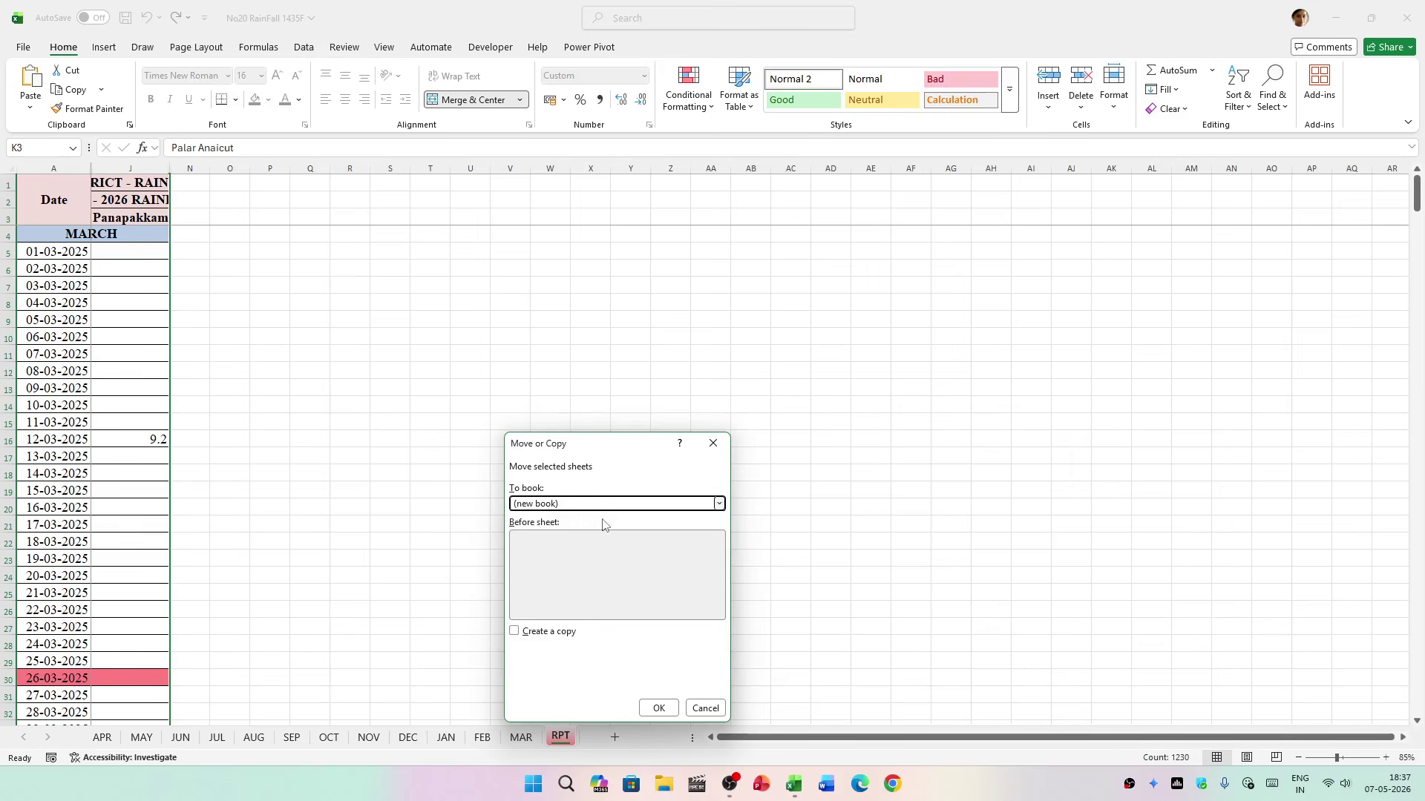
click(650, 711)
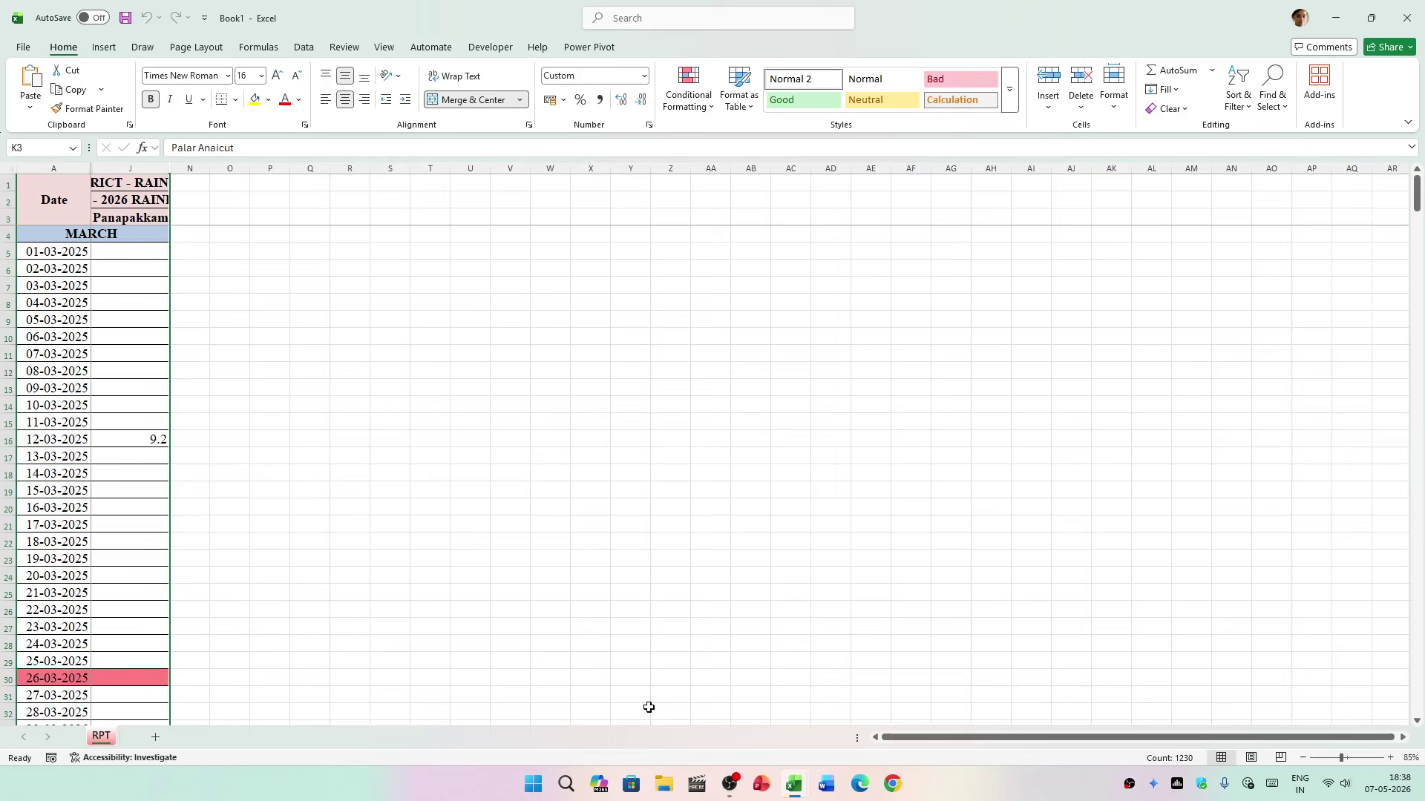
Step: Arrange the new RPT workbook and the No20 RainFall 1435F workbook side by side
key(super)
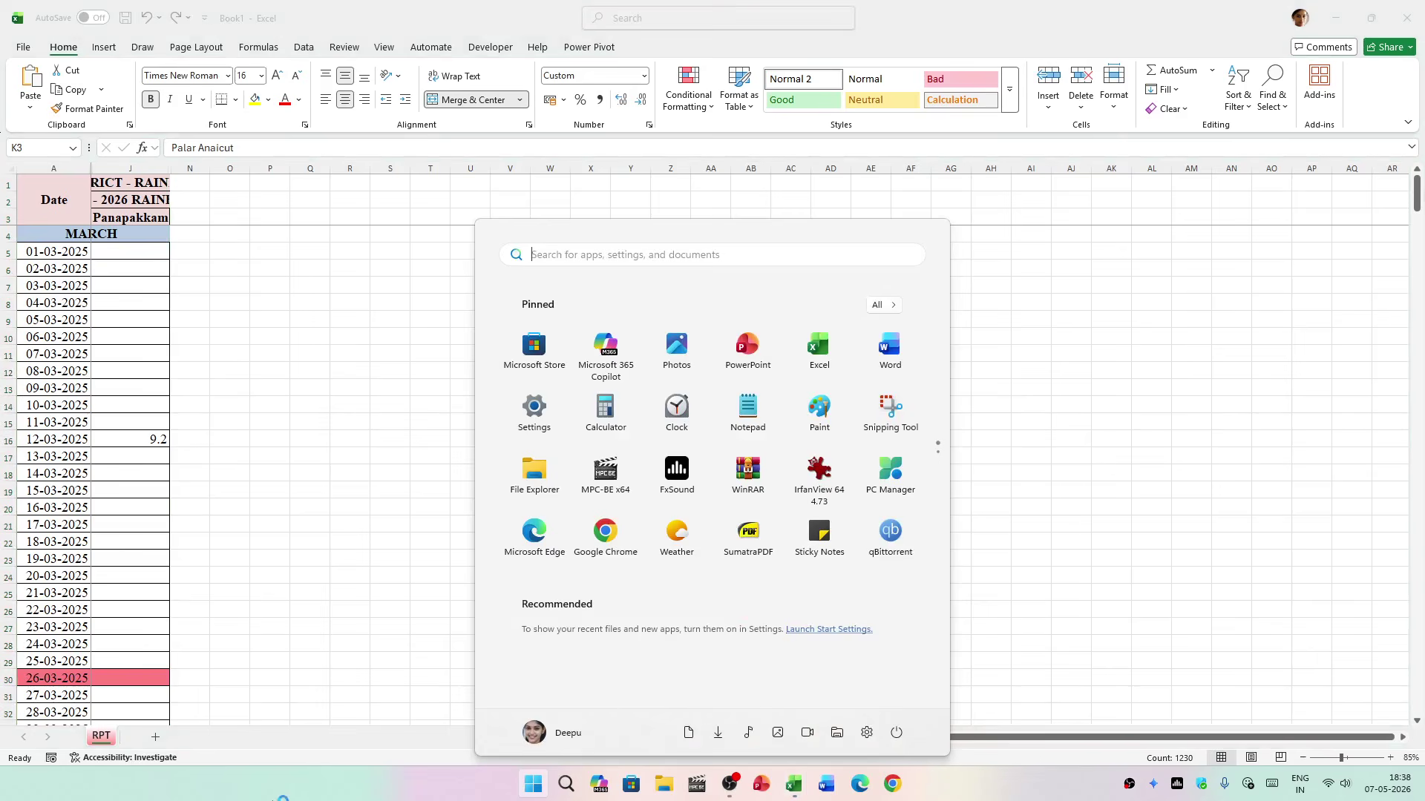
key(Escape)
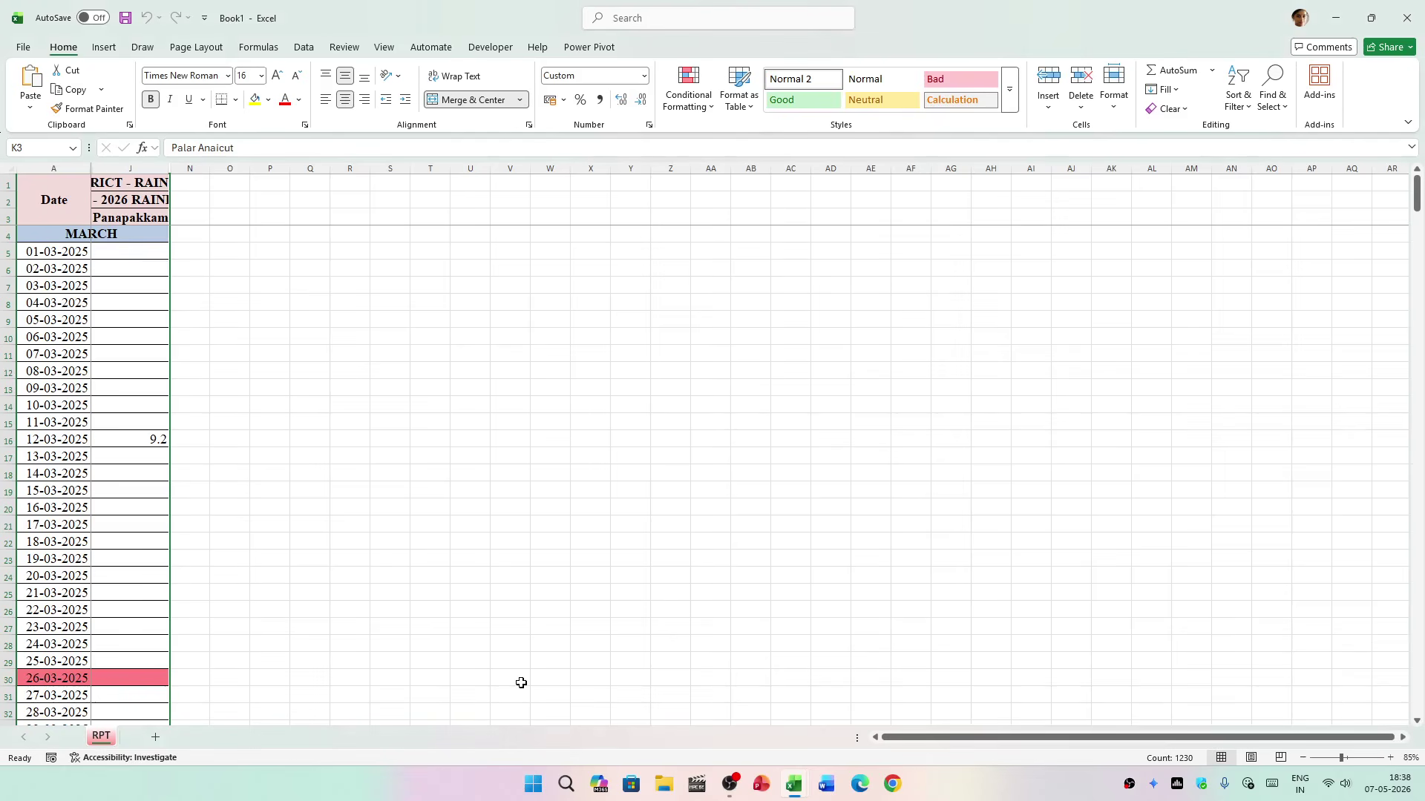
key(super+Left)
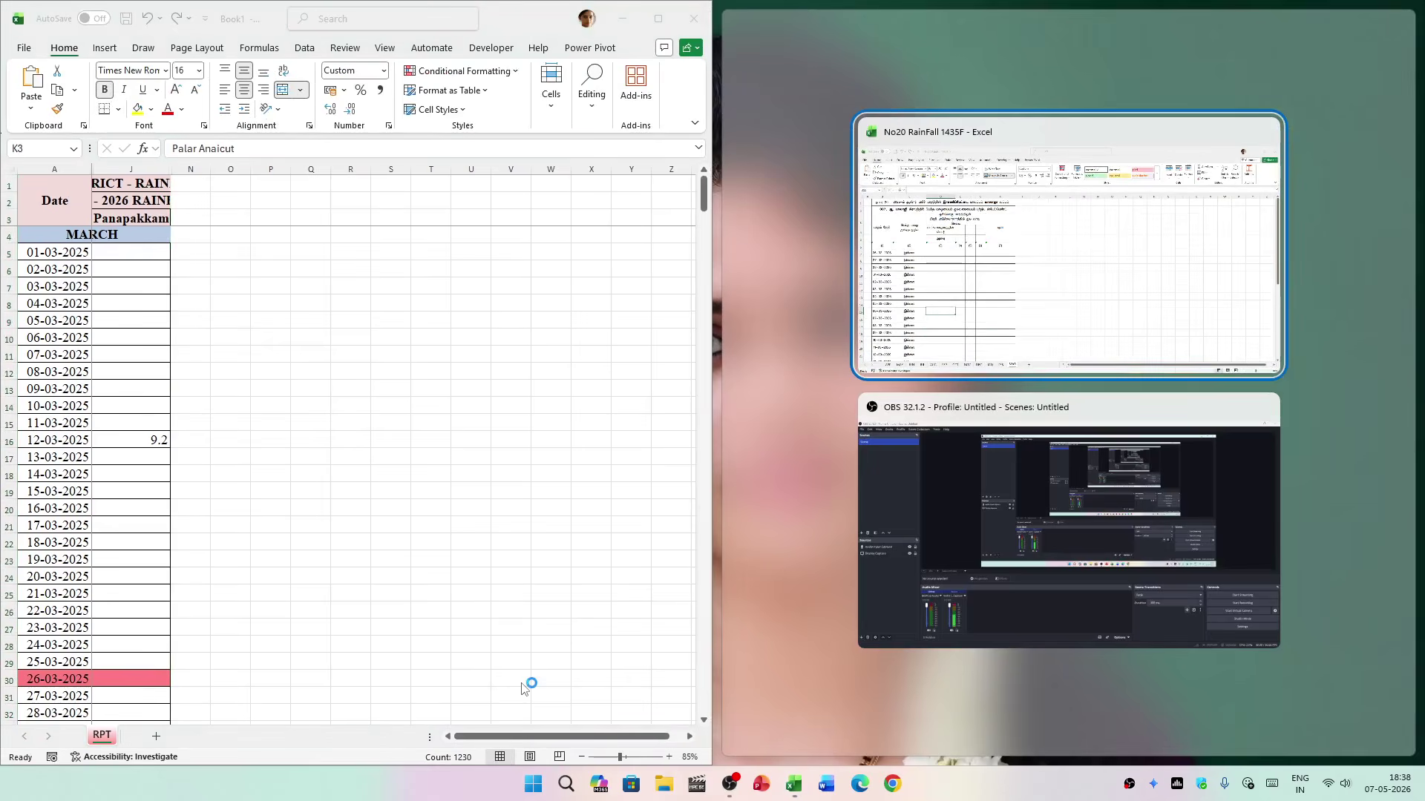
click(1044, 300)
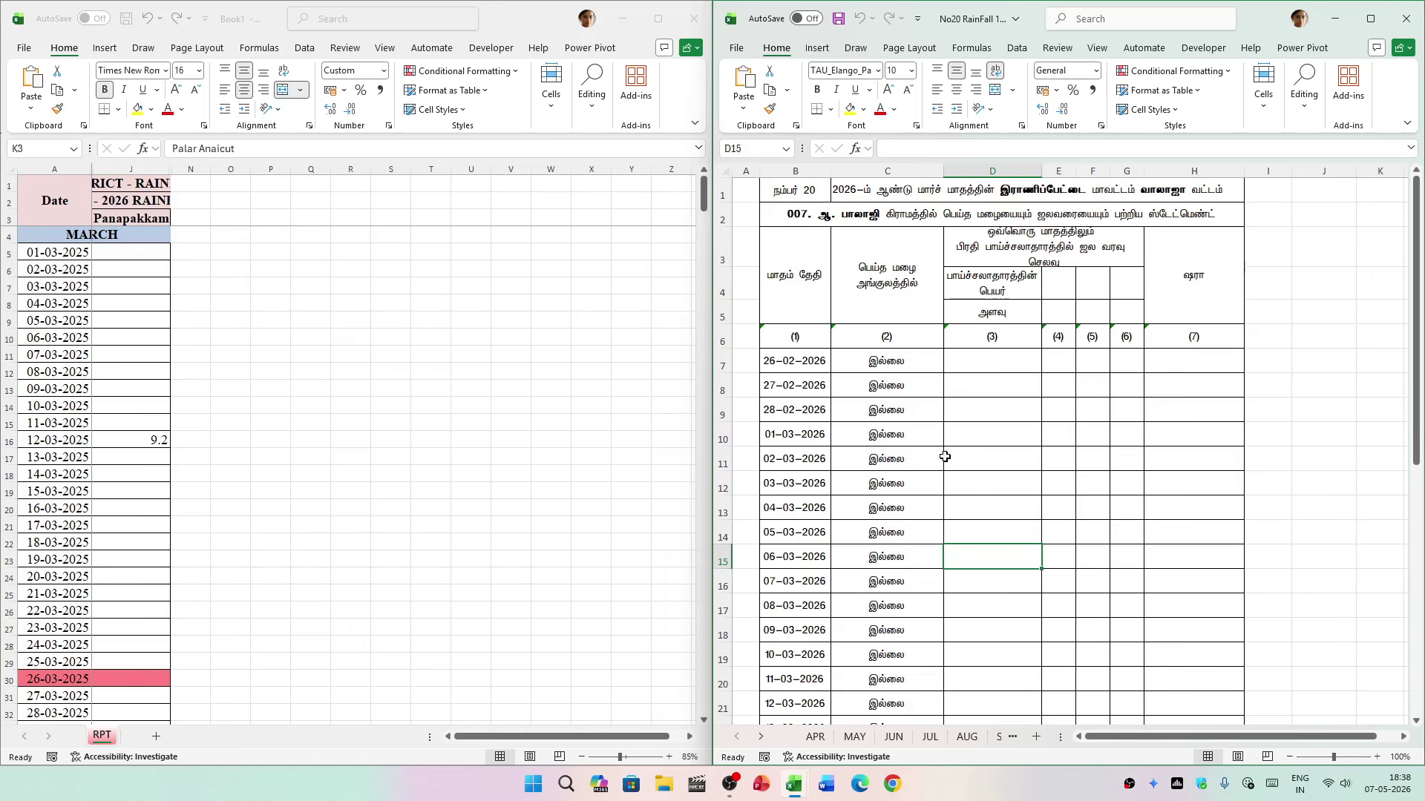
Step: Compare the APR sheet's daily rainfall entries, including 11-04-2025, with the Panapakkam column on the RPT sheet
click(814, 736)
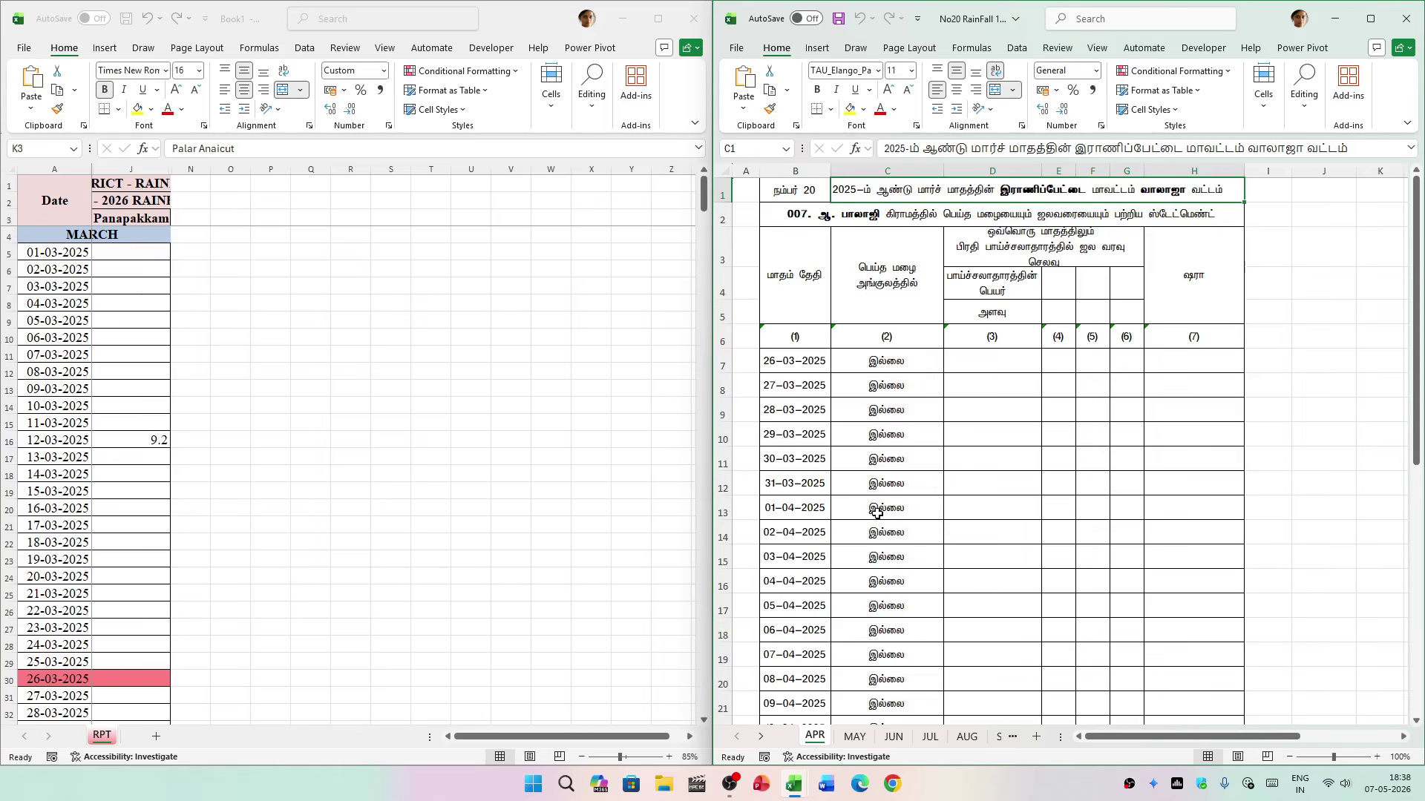
click(880, 434)
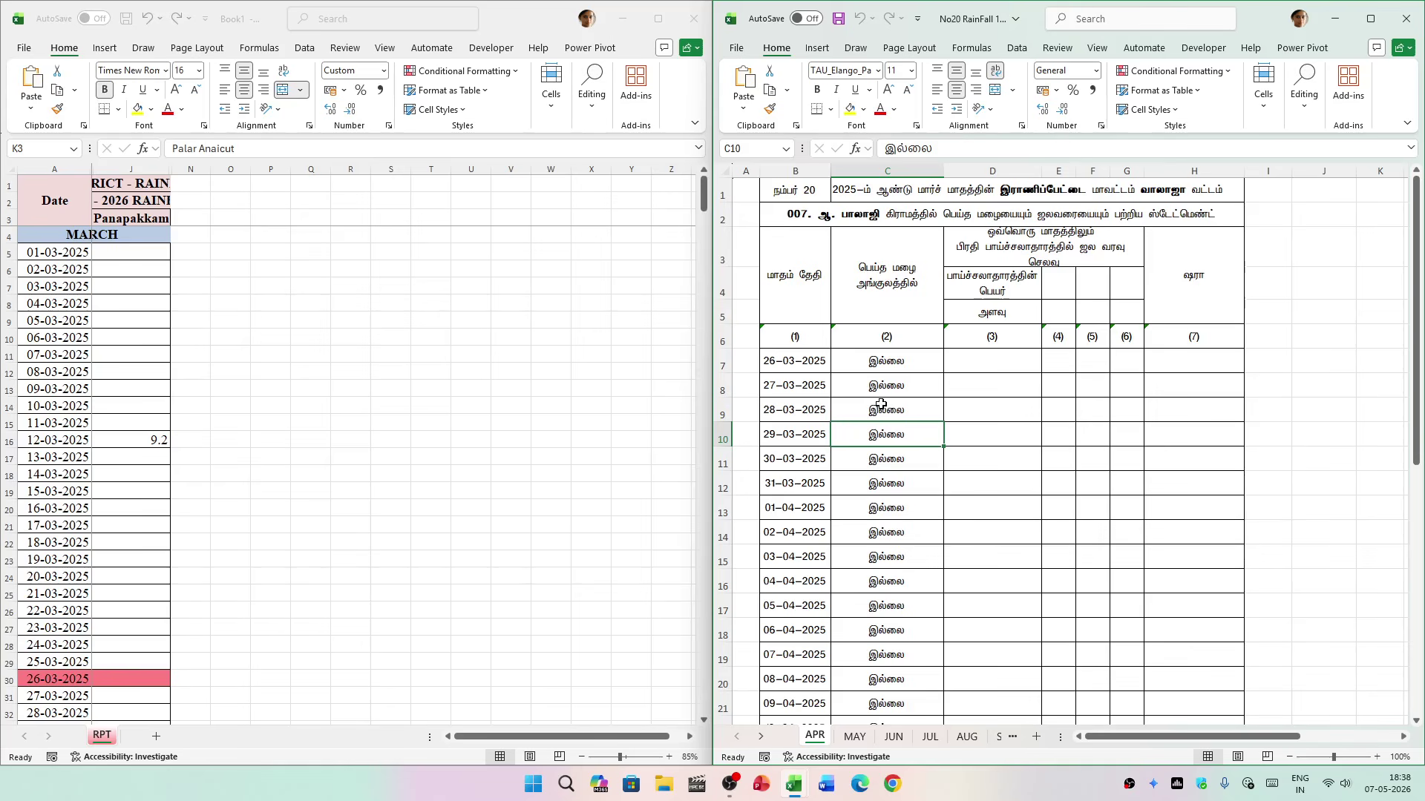
scroll(882, 446, down, 6)
scroll(890, 519, up, 4)
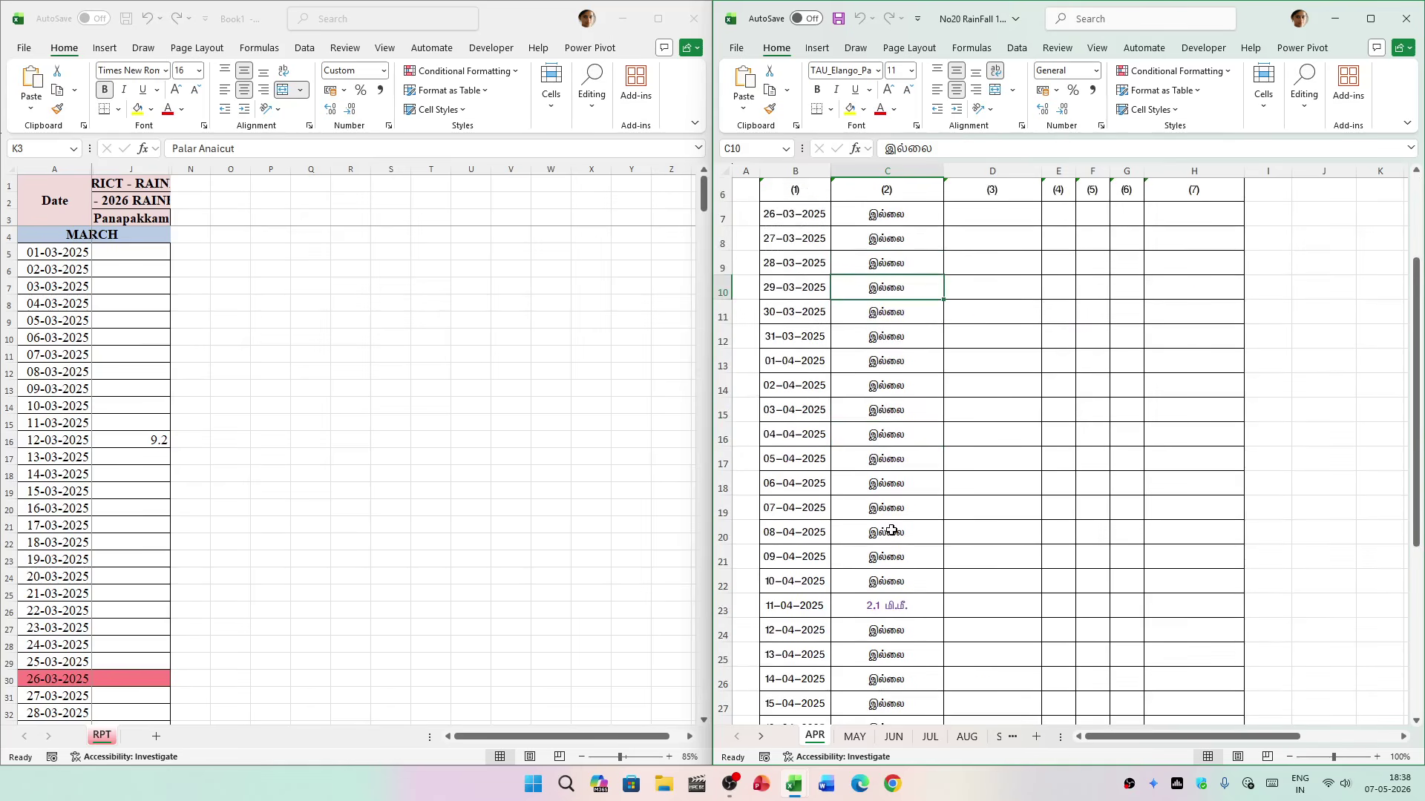
click(905, 610)
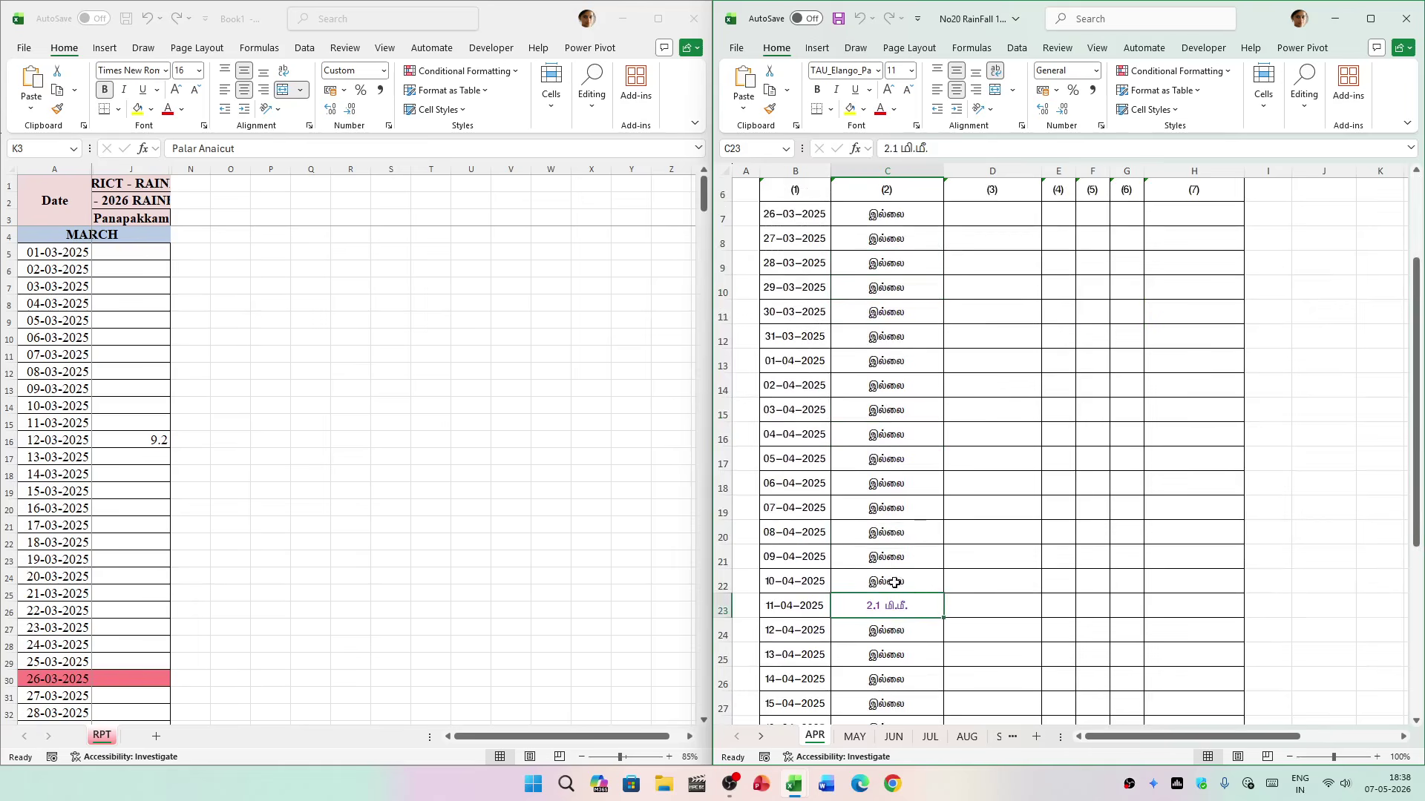
click(125, 452)
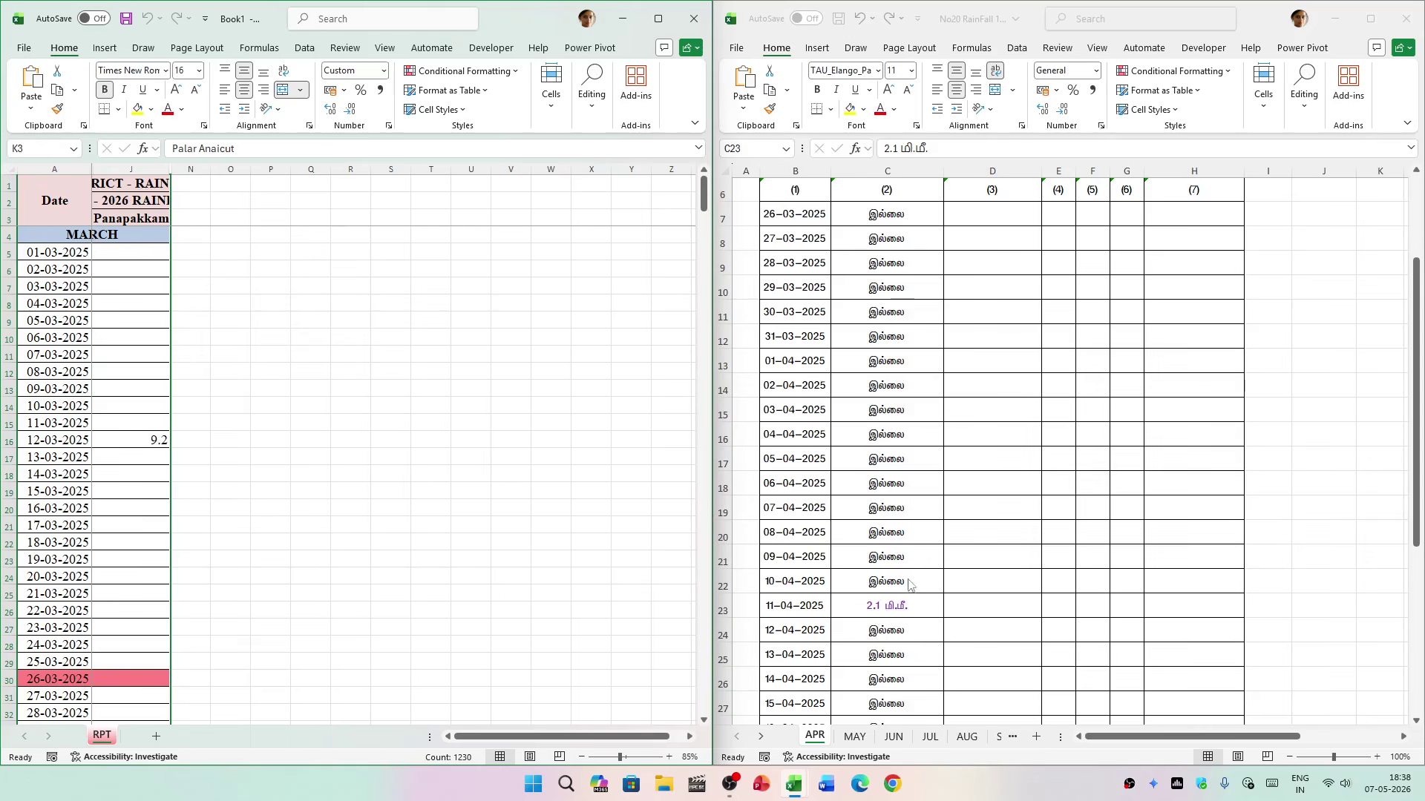
Step: Maximize the No20 RainFall 1435F workbook and review the APR sheet down to the remark in cell D38
click(1372, 23)
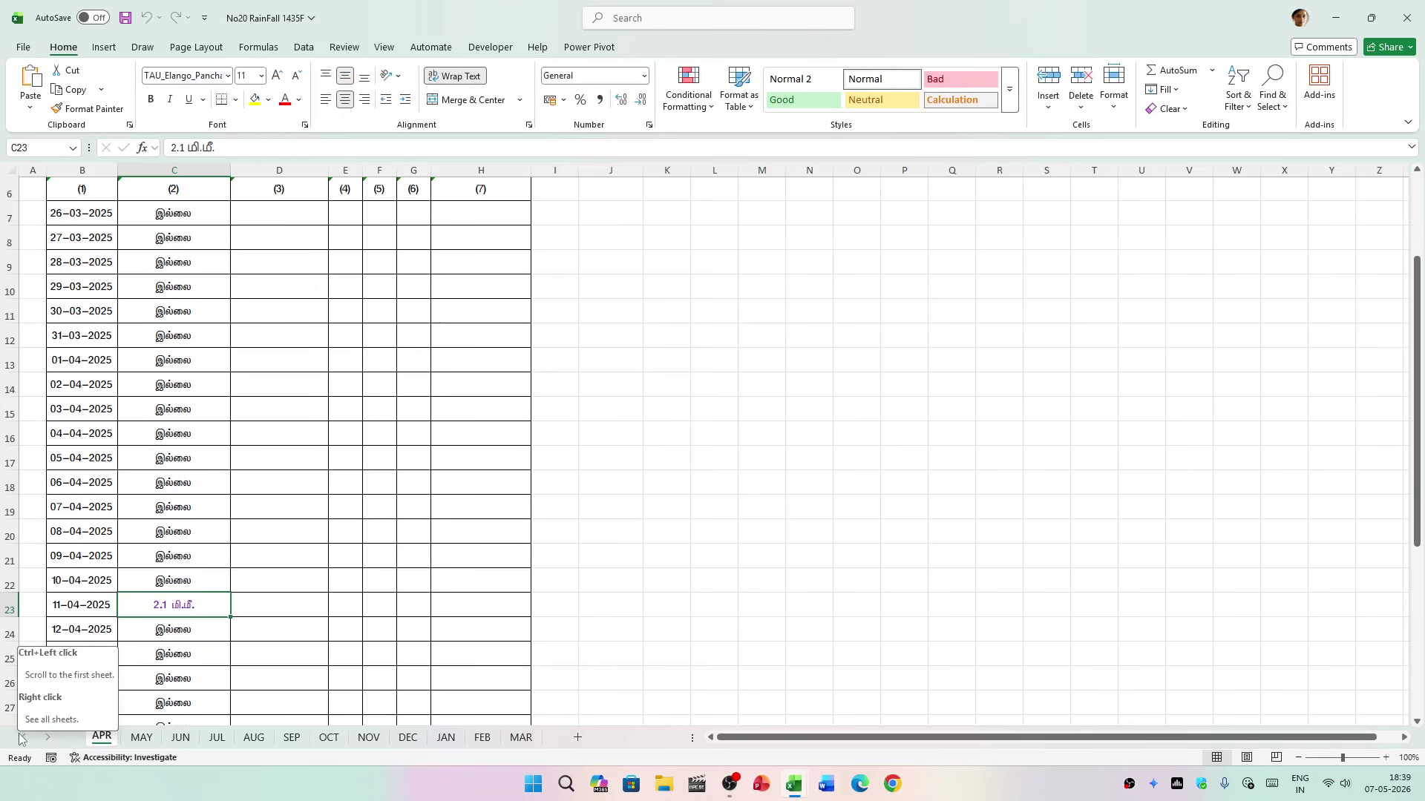
click(344, 553)
scroll(344, 552, down, 7)
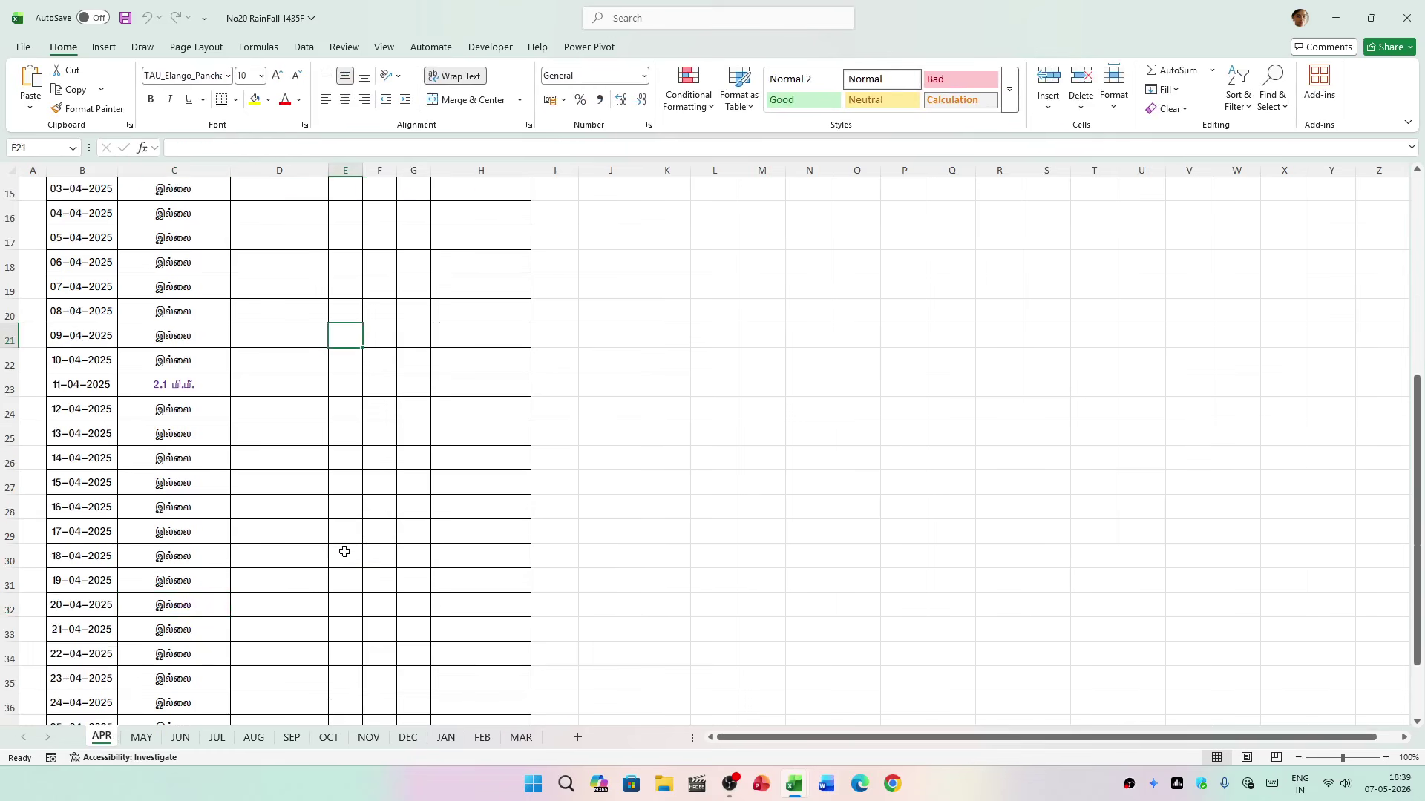
scroll(344, 551, down, 2)
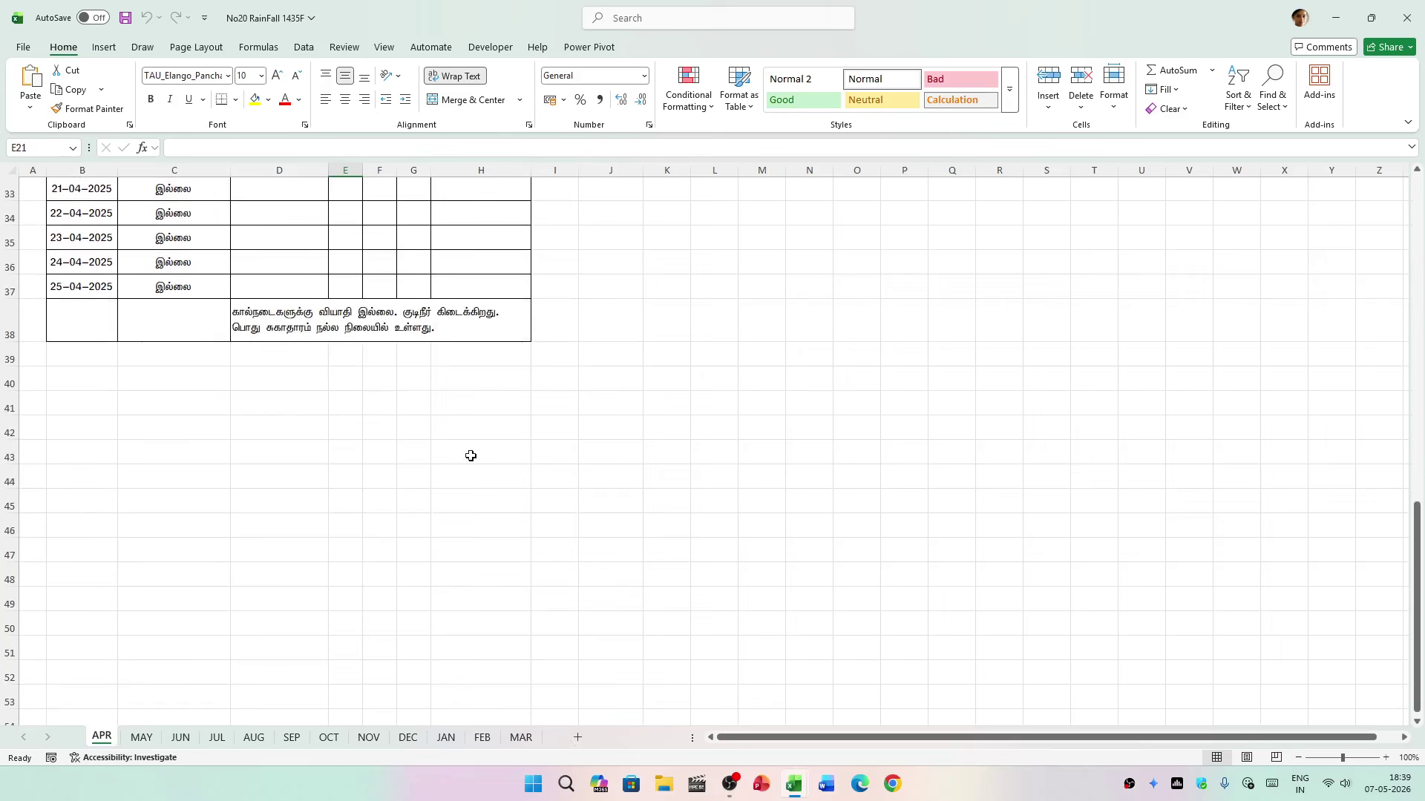
click(315, 327)
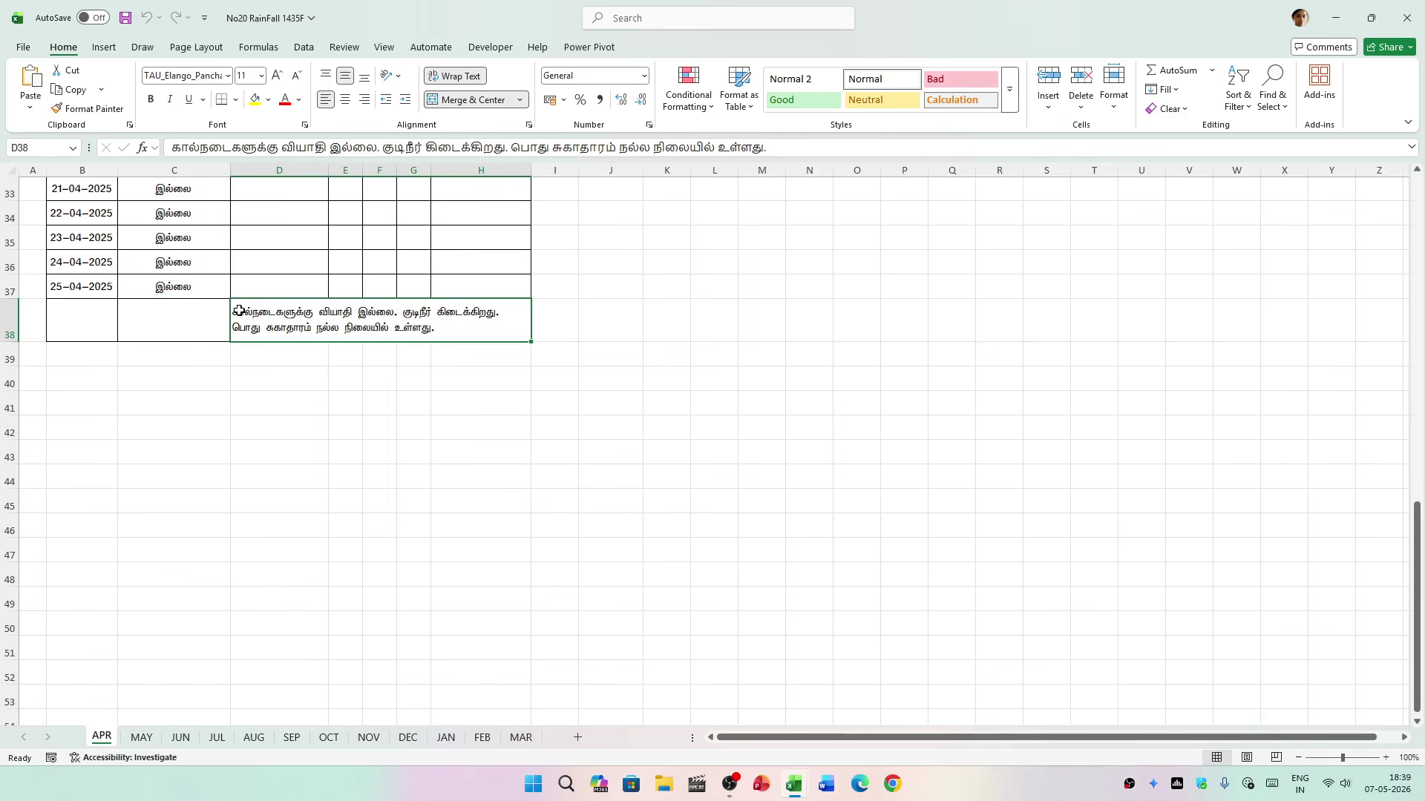
scroll(238, 311, up, 11)
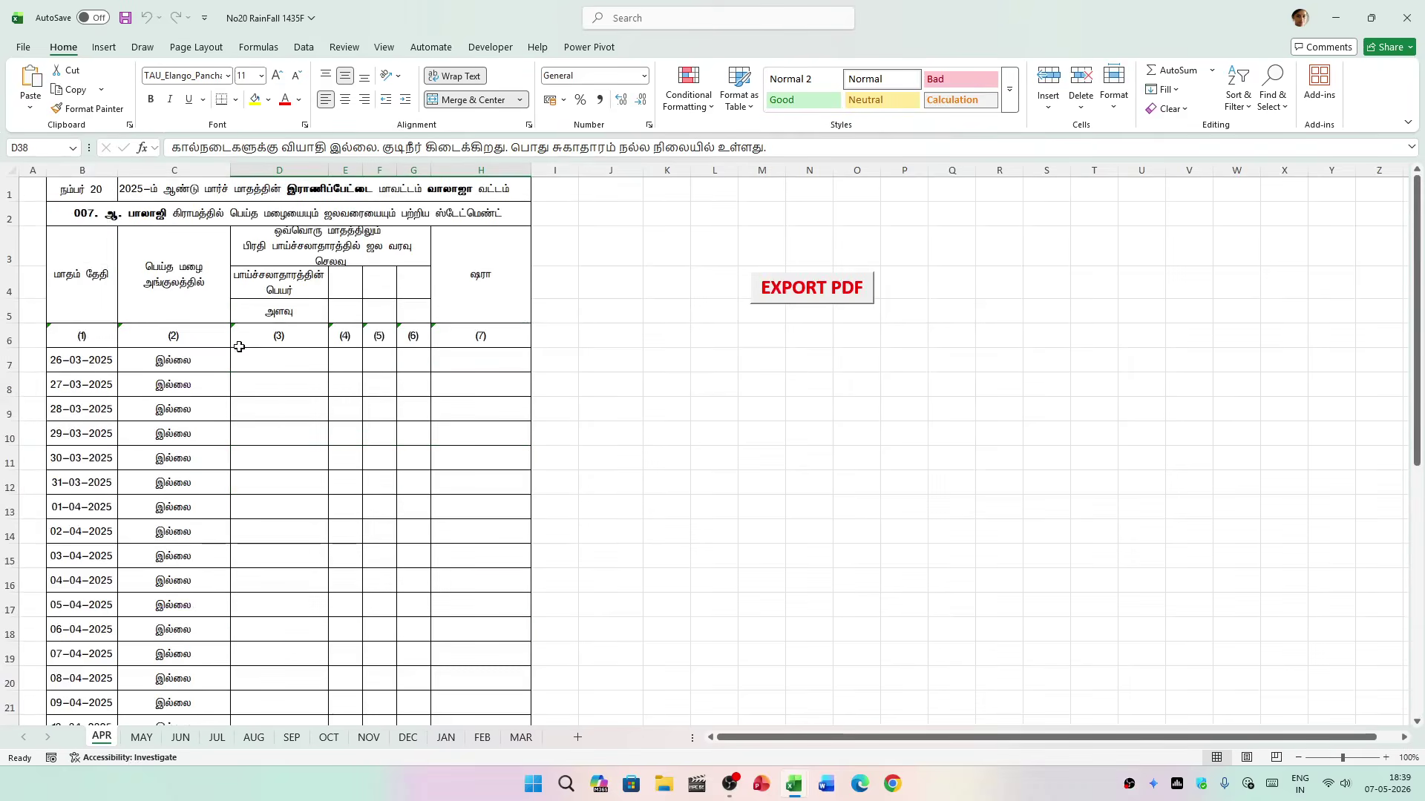
Step: Group the sheets from APR to MAR, release the group and check the MAY sheet's rainfall entries
click(238, 408)
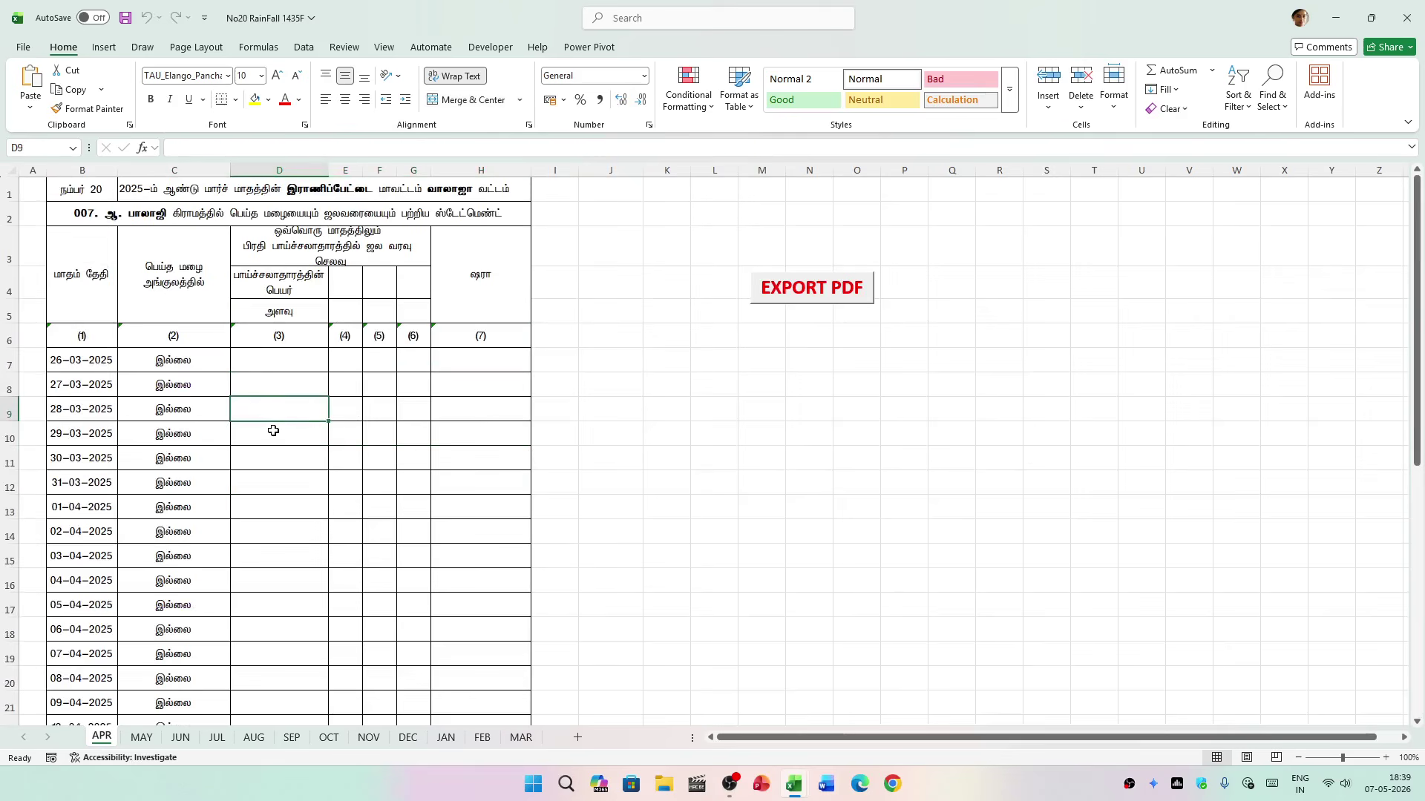
shift+click(519, 738)
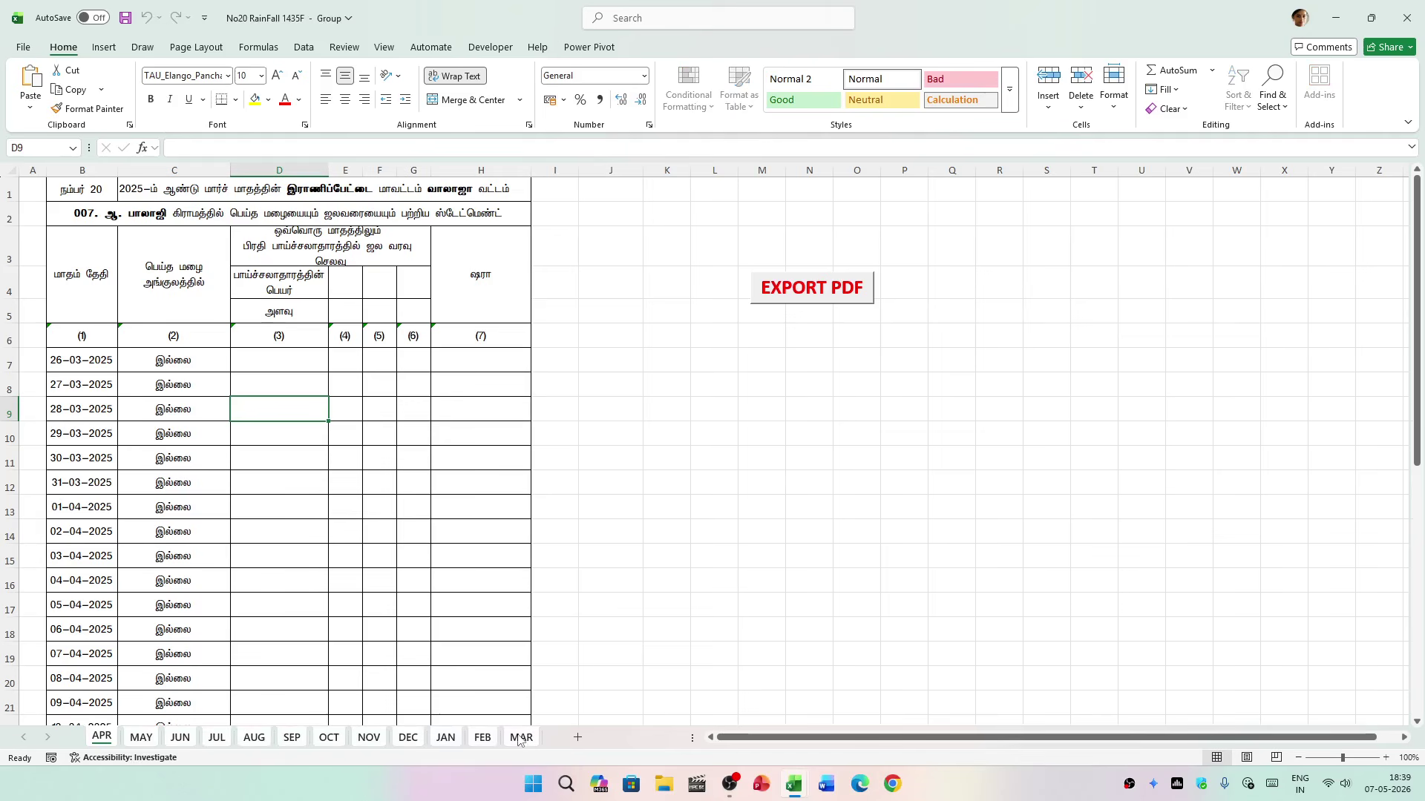
click(140, 739)
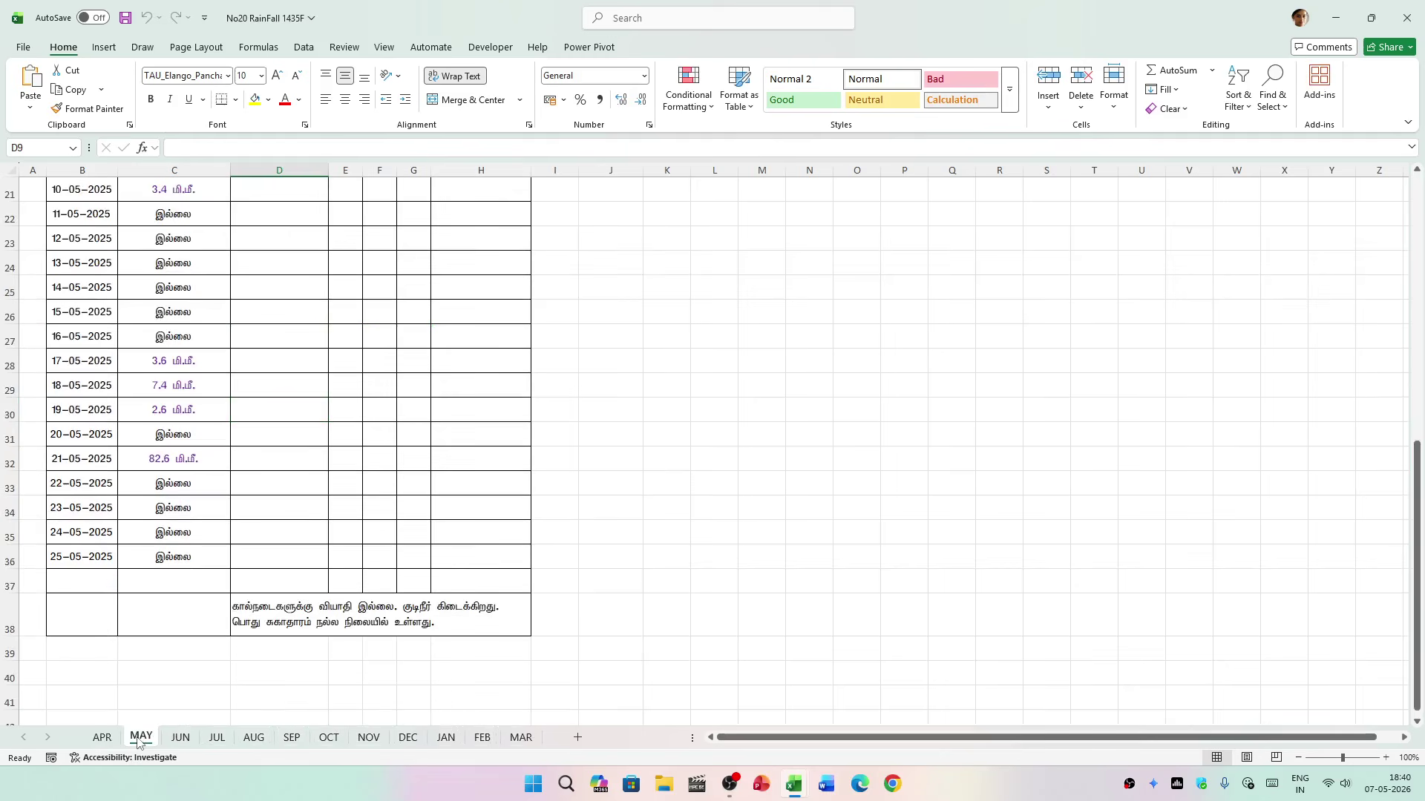
click(168, 679)
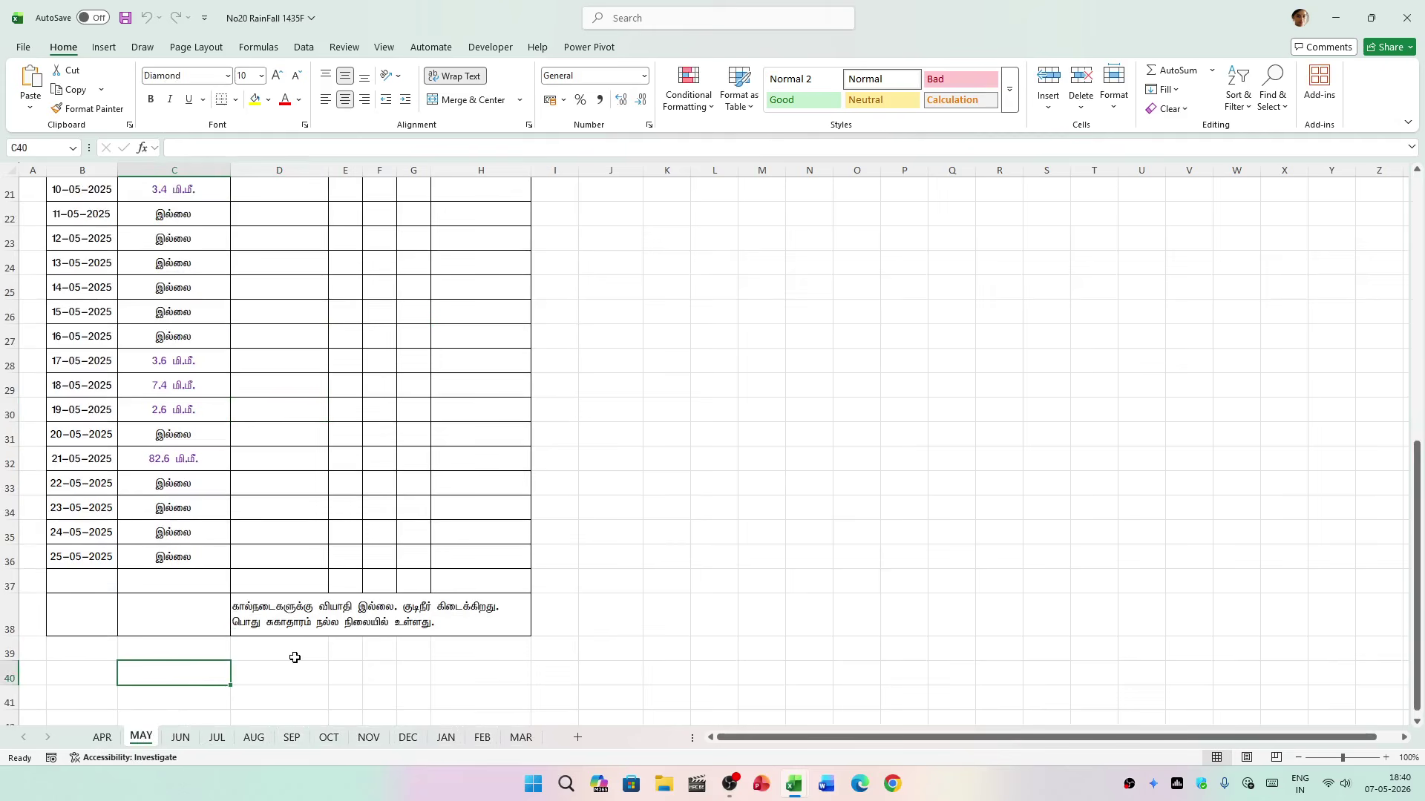
scroll(294, 658, up, 7)
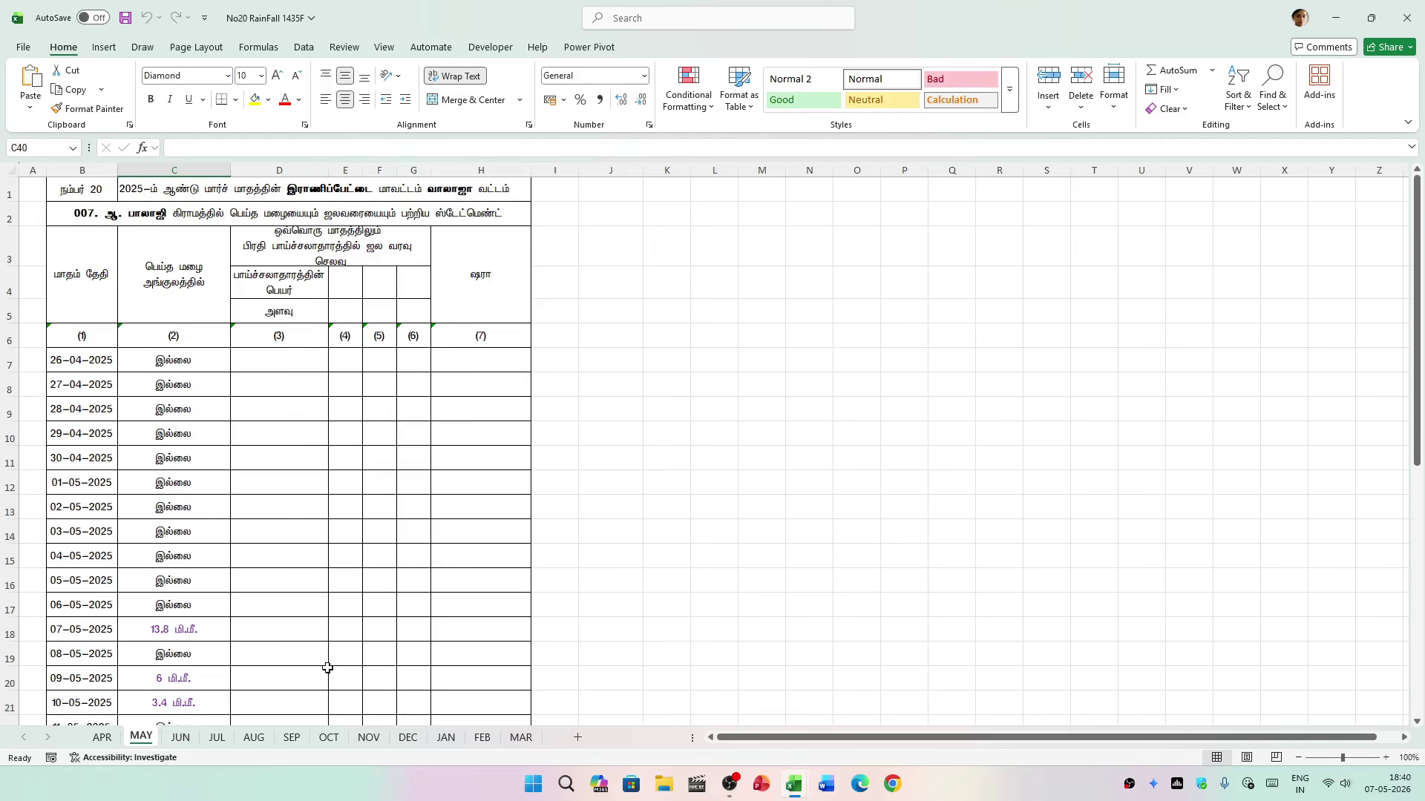
Step: Export the rainfall statement from the APR sheet to Documents as the PDF No20_1435F and check its first two pages
click(101, 737)
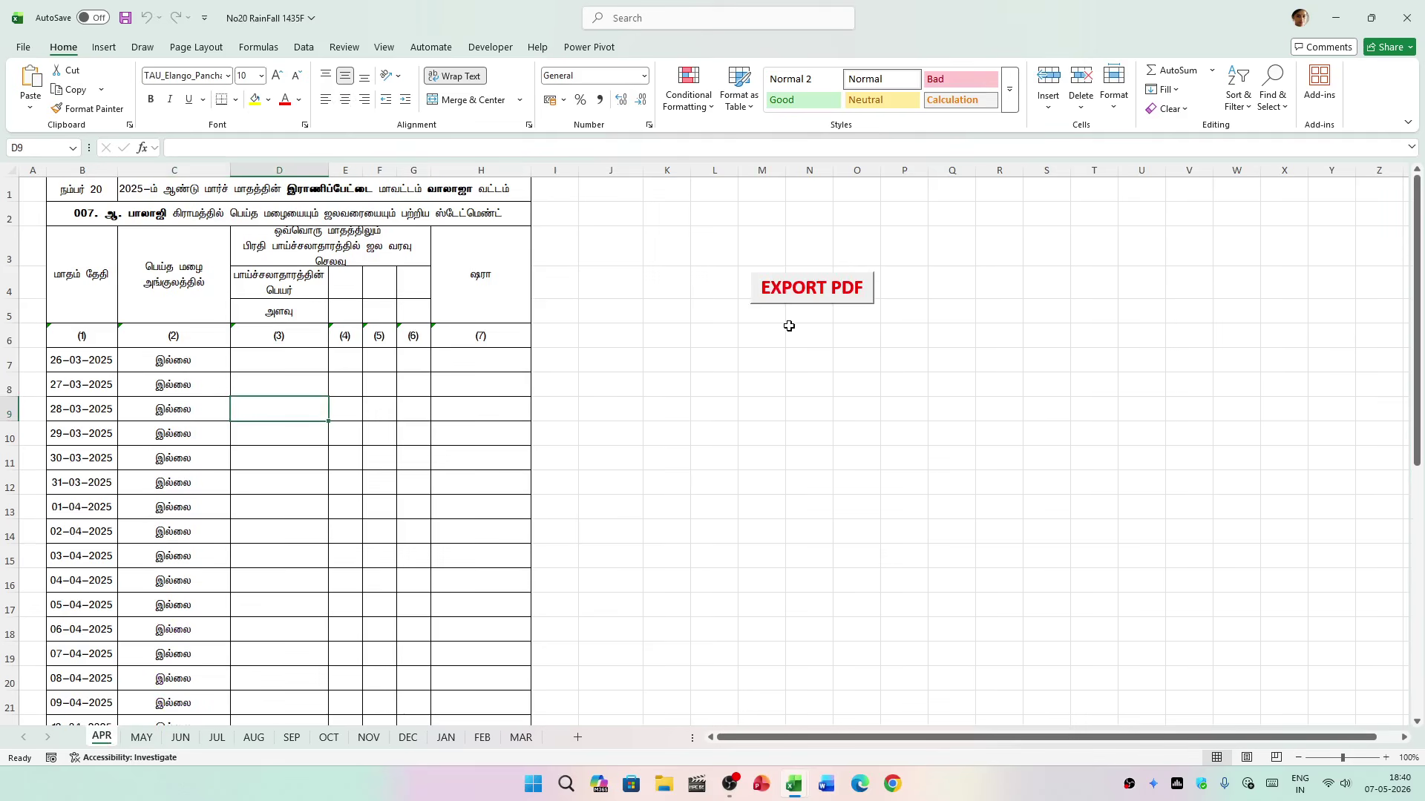
click(792, 299)
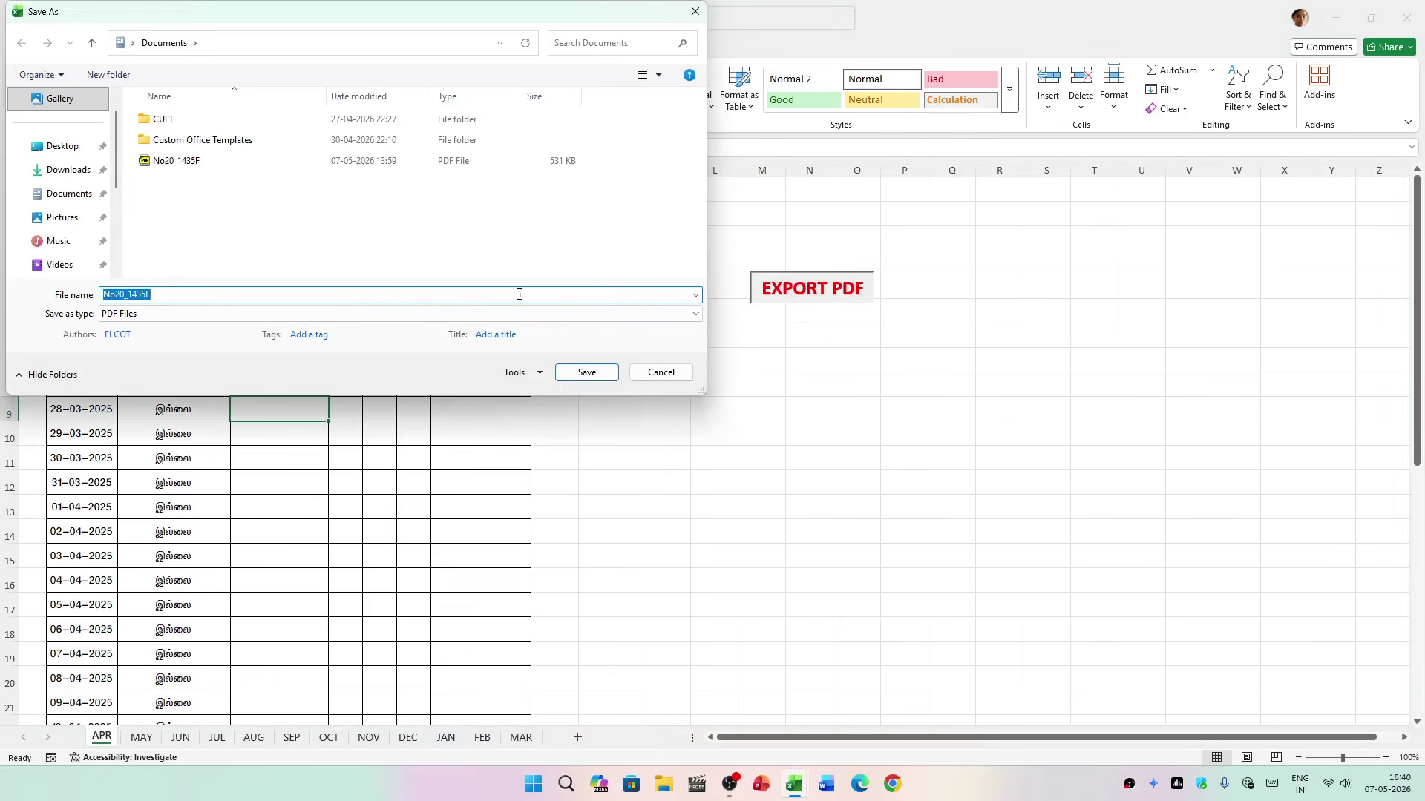
click(584, 380)
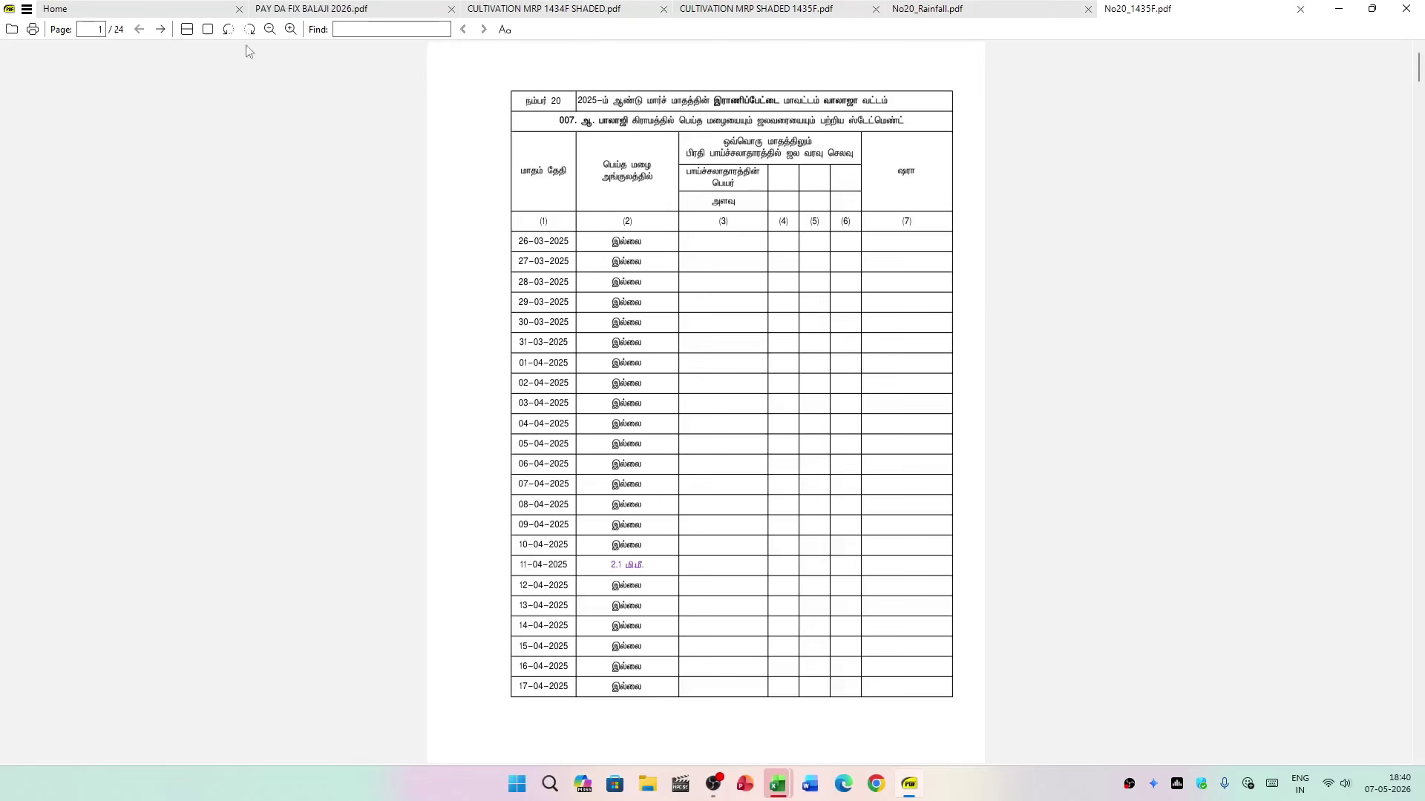
scroll(764, 508, down, 10)
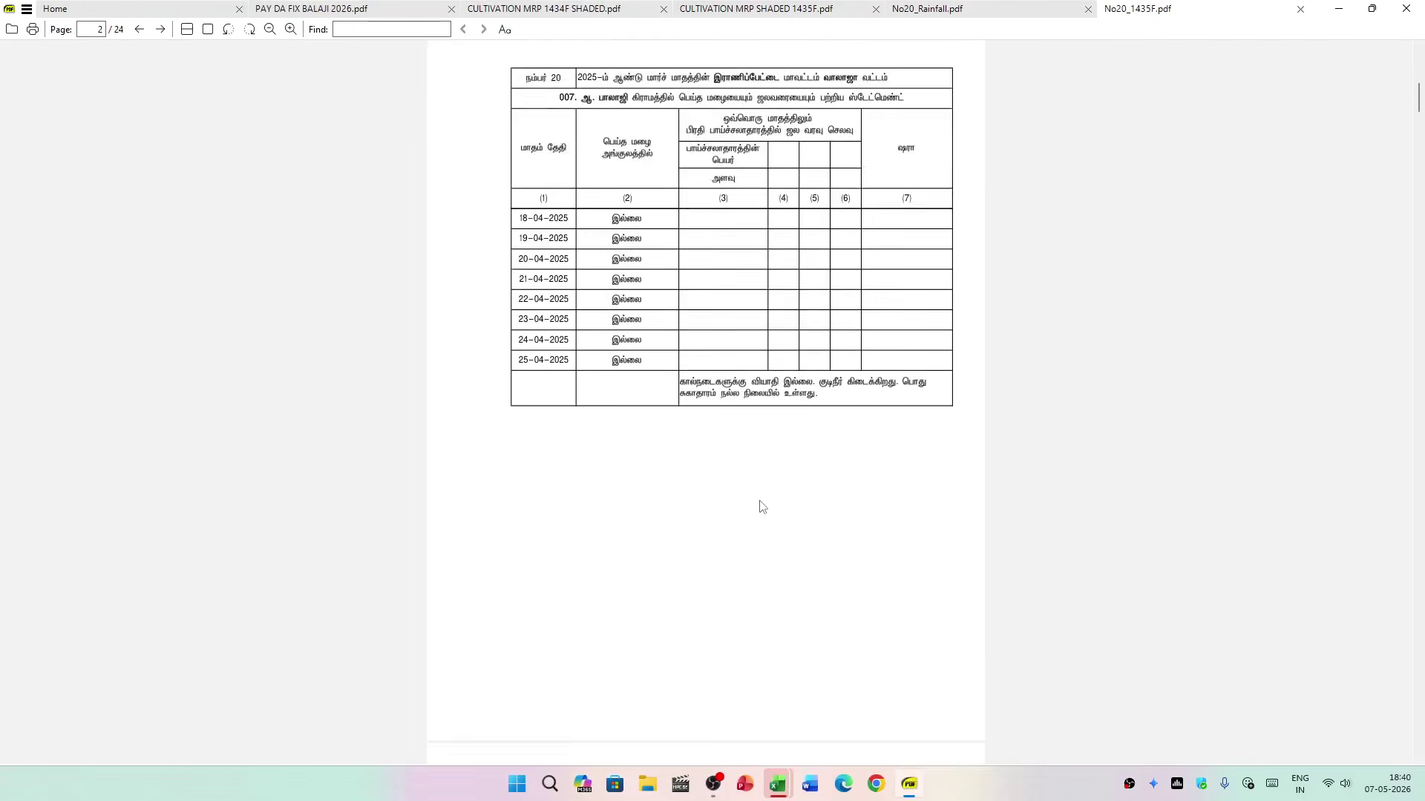
Step: Review the following pages of the exported No20_1435F PDF, return to its first page and close the PDF viewer
scroll(763, 507, down, 3)
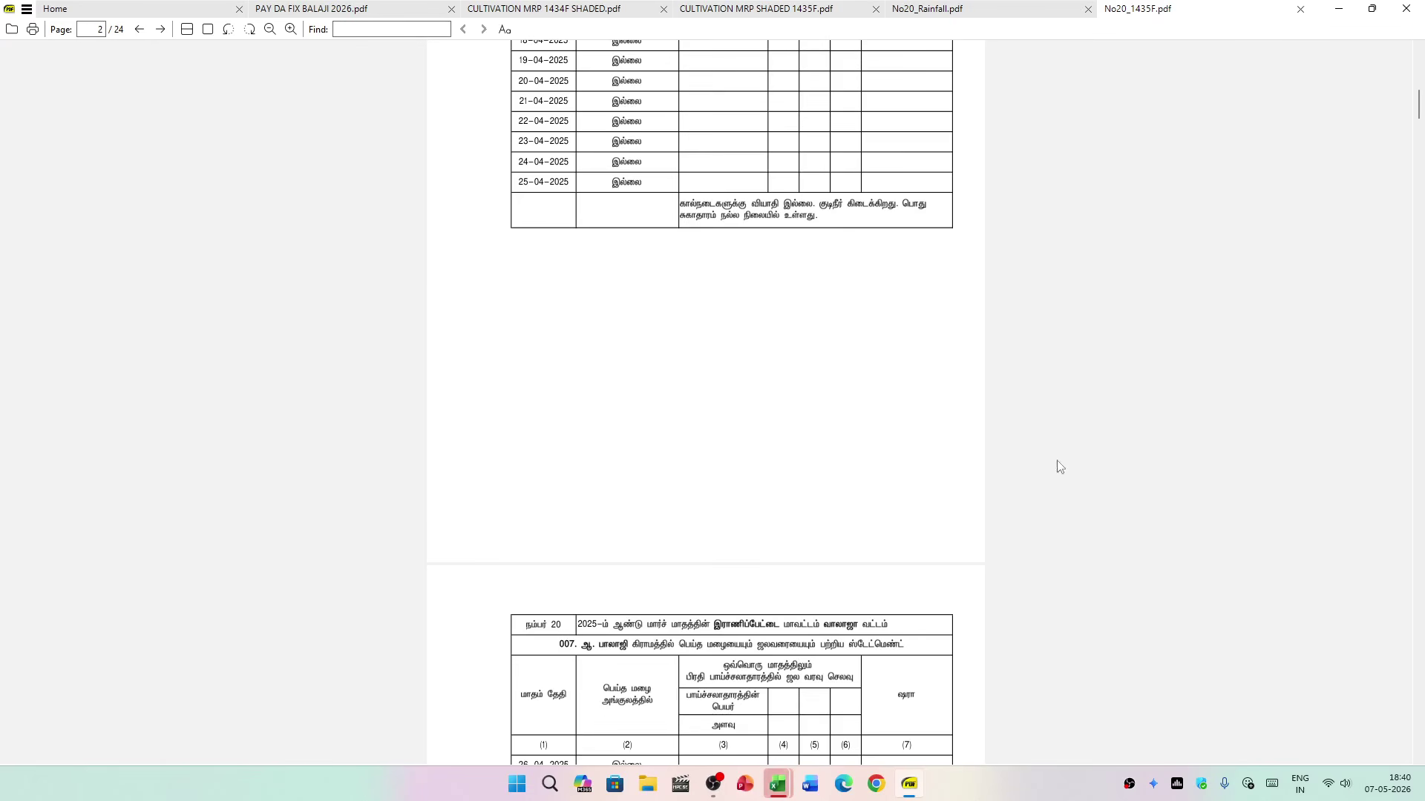
scroll(894, 585, down, 8)
scroll(896, 587, up, 18)
scroll(896, 587, up, 1)
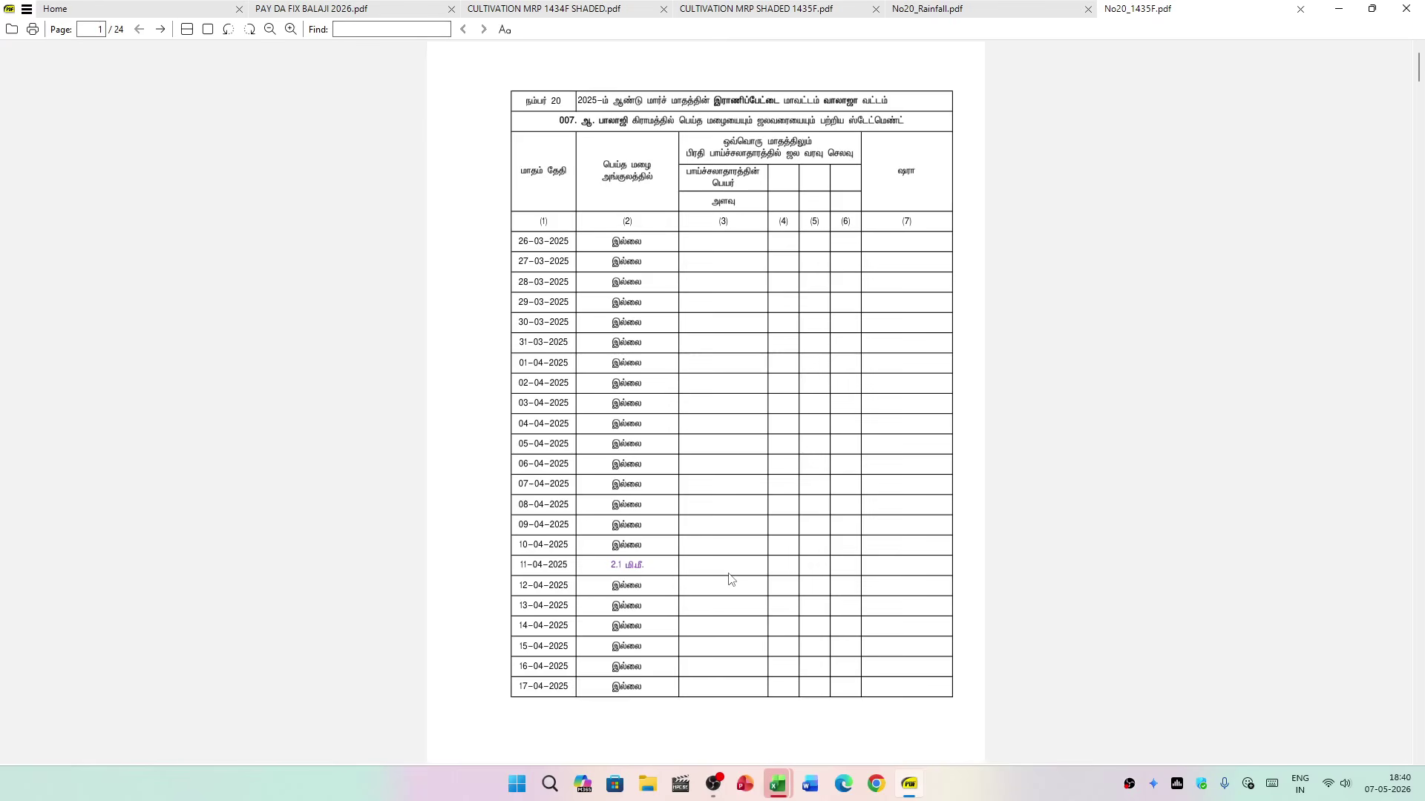
click(1419, 7)
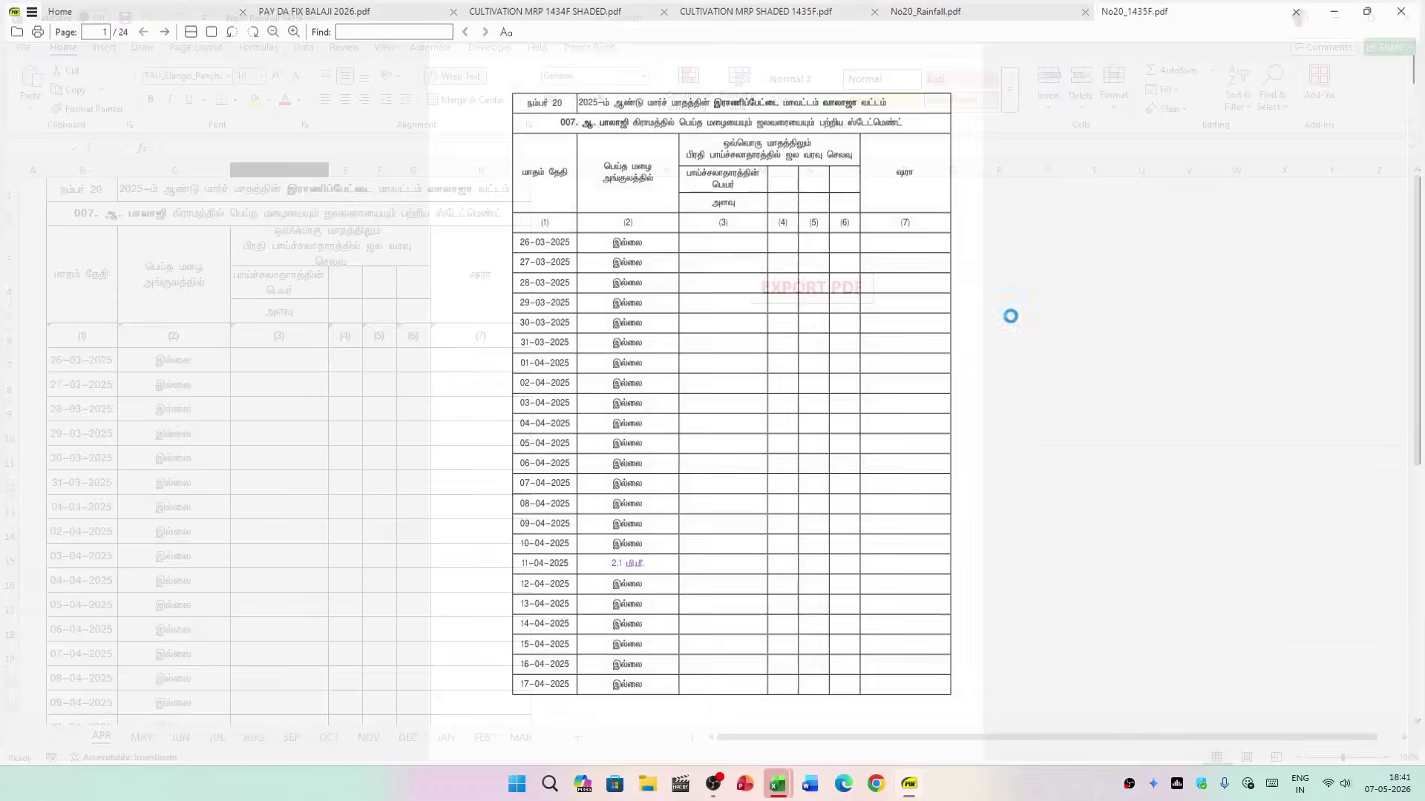
click(765, 443)
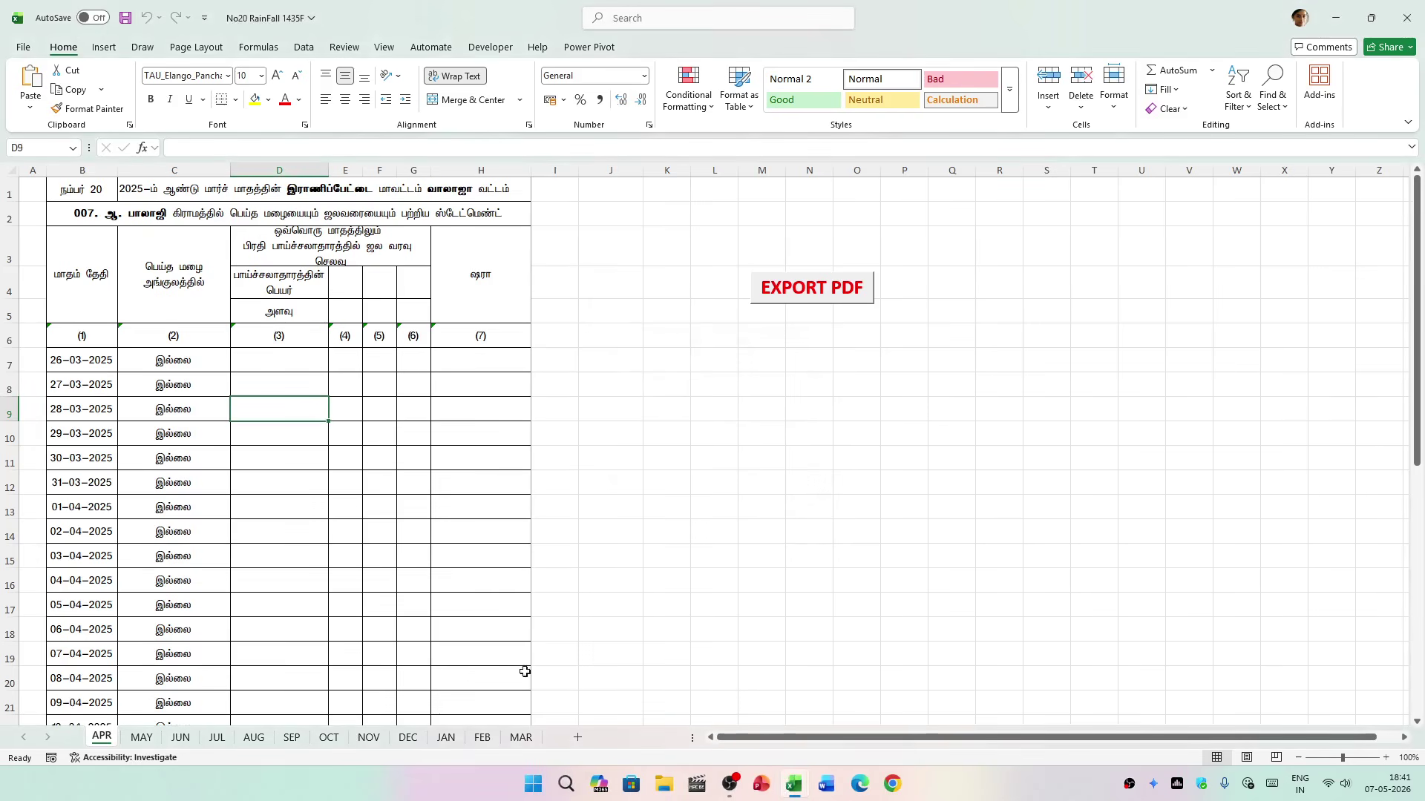
Step: Switch to the Book1 workbook, maximize it and unhide the station columns between Date and Panapakkam on the RPT sheet
mouse_move(801, 790)
click(679, 701)
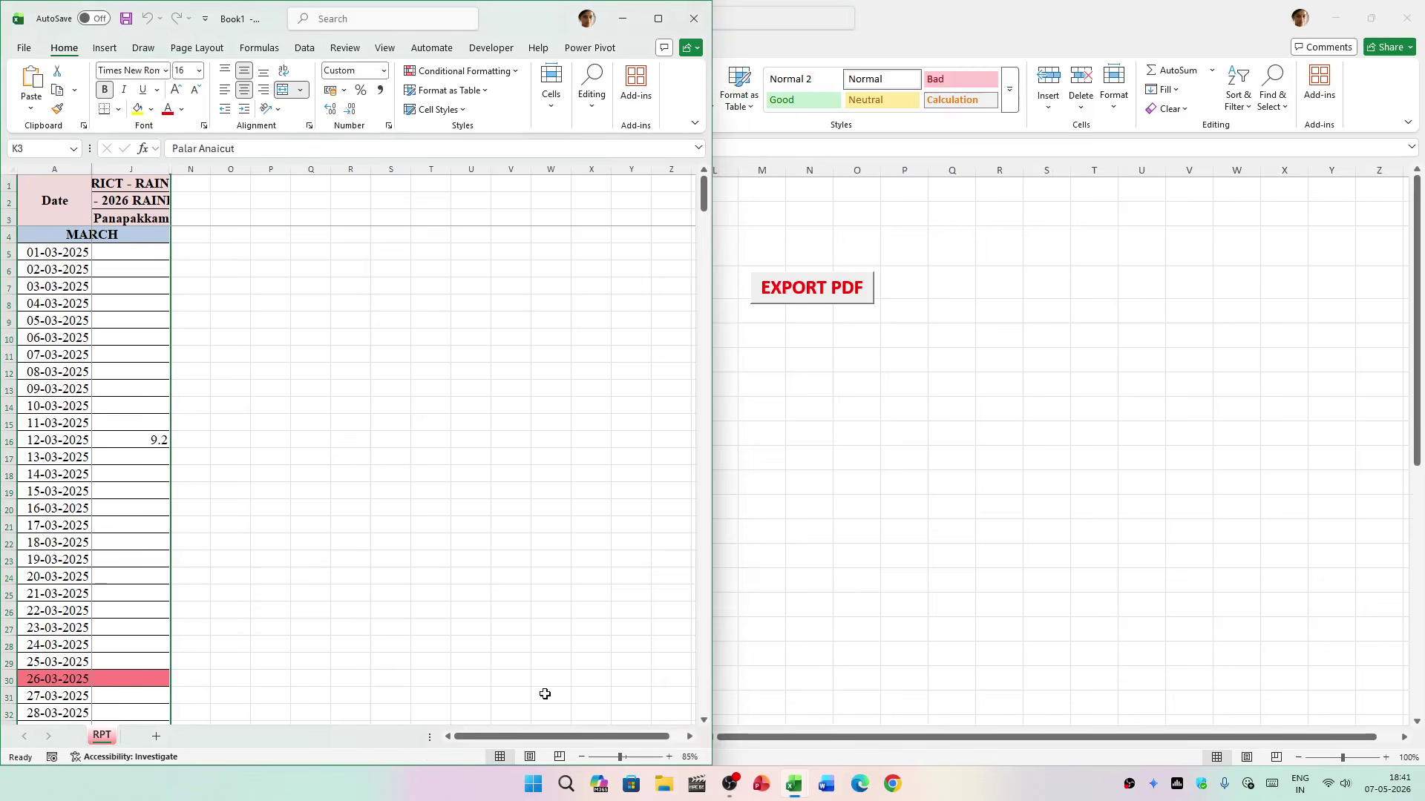
click(653, 16)
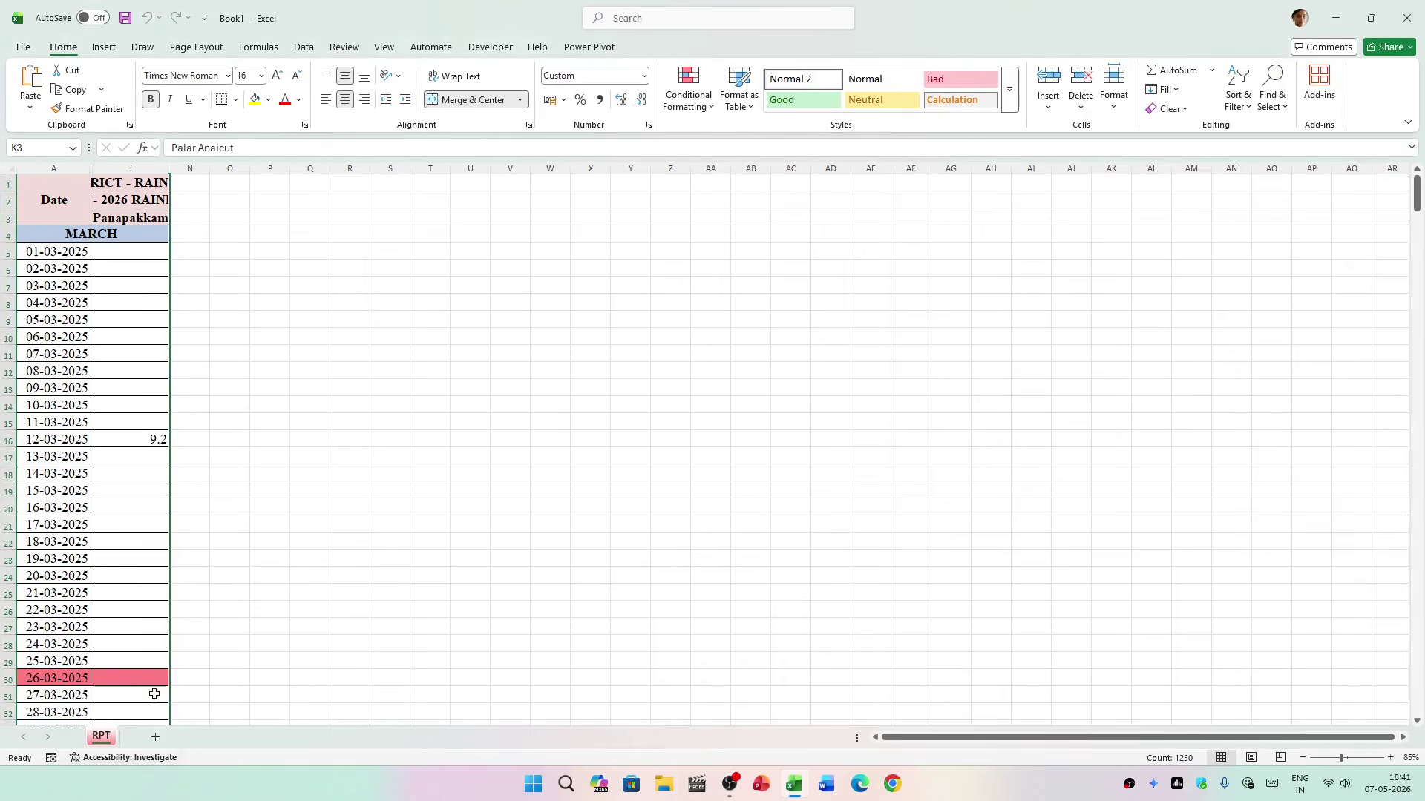
drag(82, 169, 115, 168)
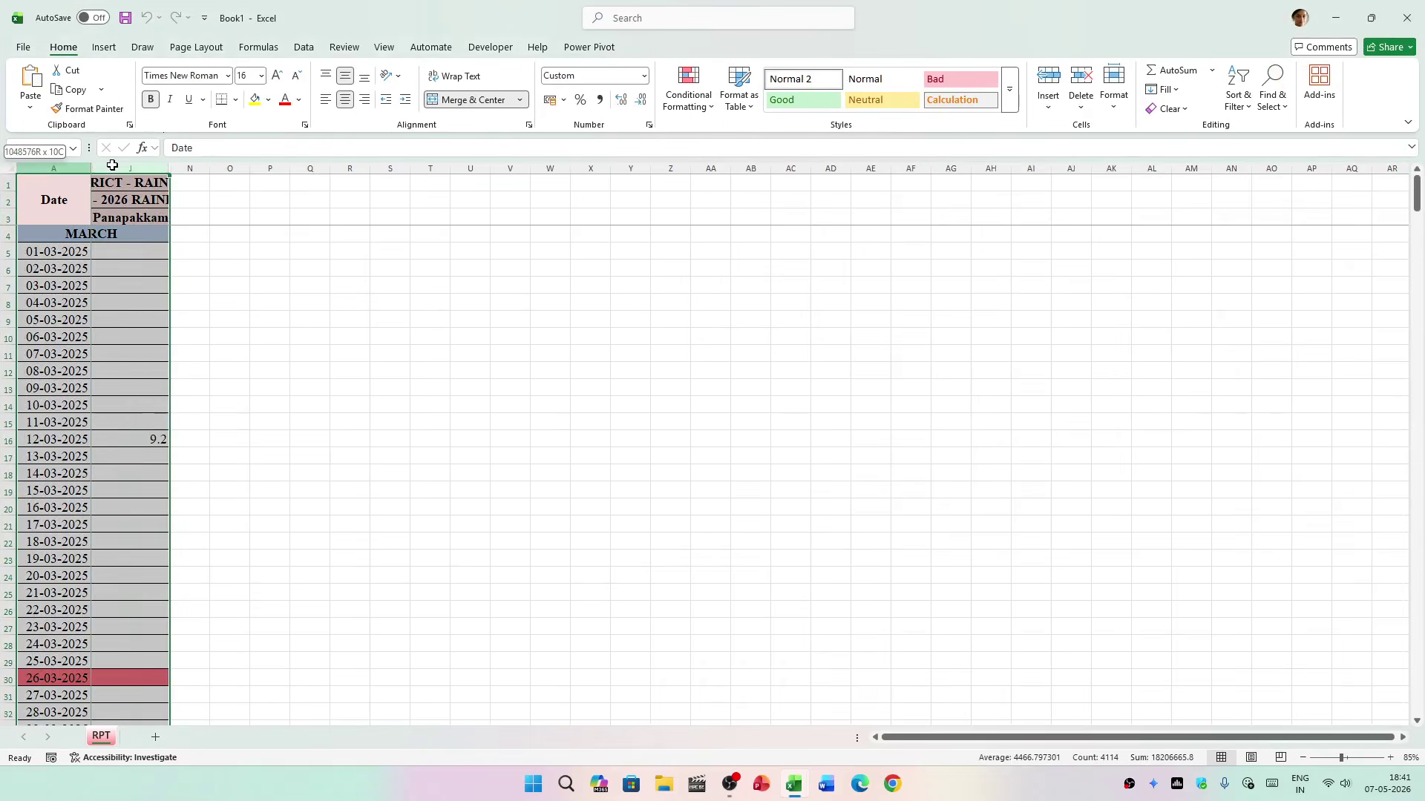
right_click(115, 168)
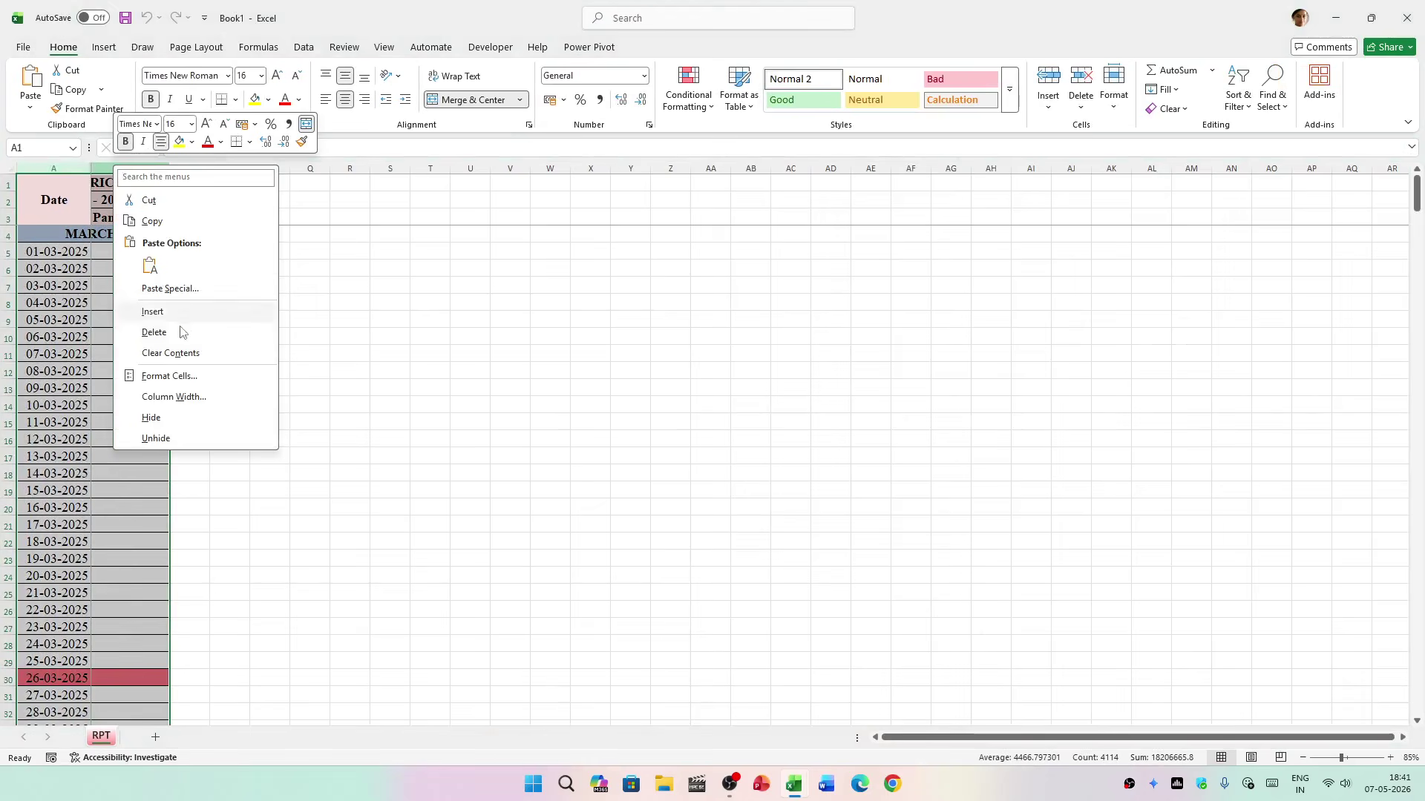
click(175, 438)
click(298, 452)
drag(608, 168, 668, 168)
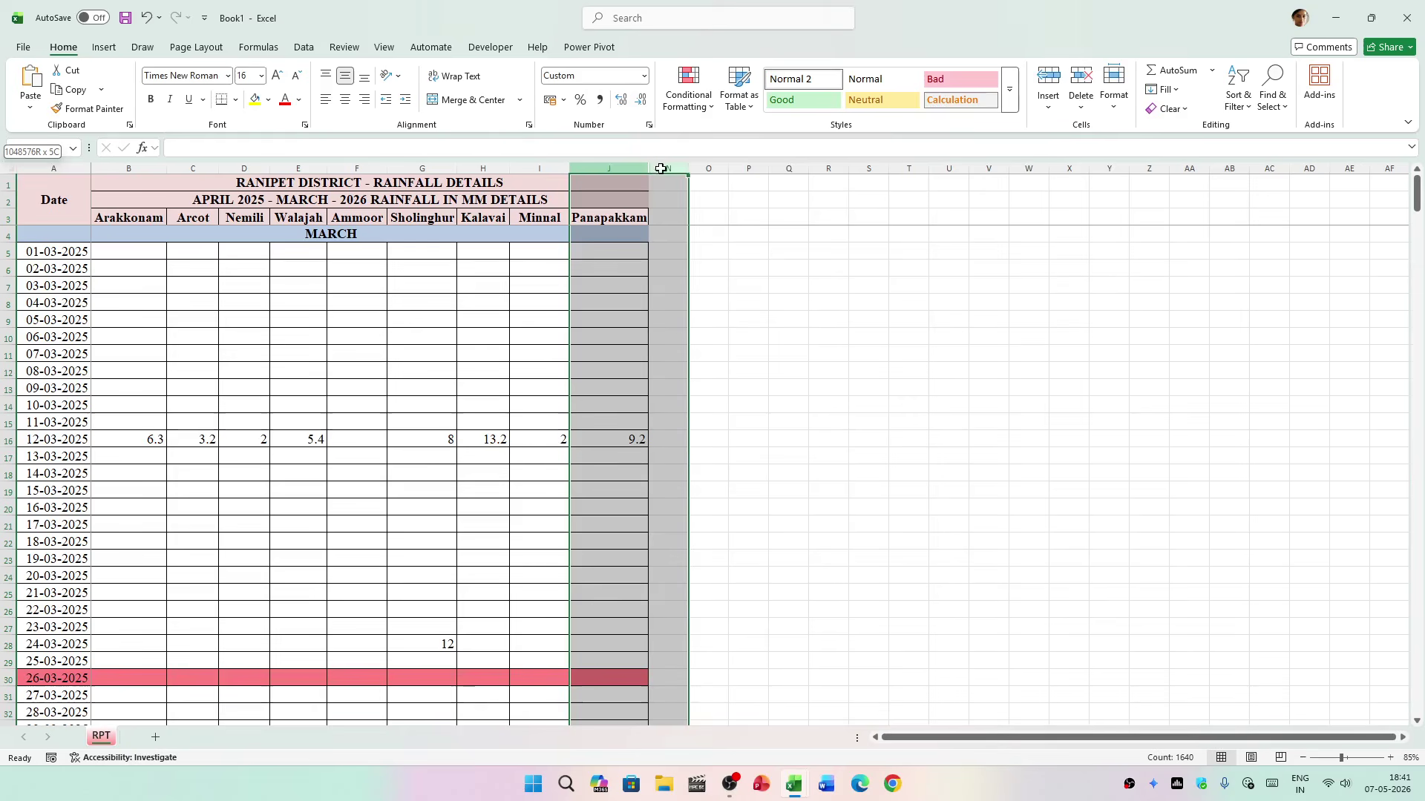
right_click(664, 169)
click(703, 421)
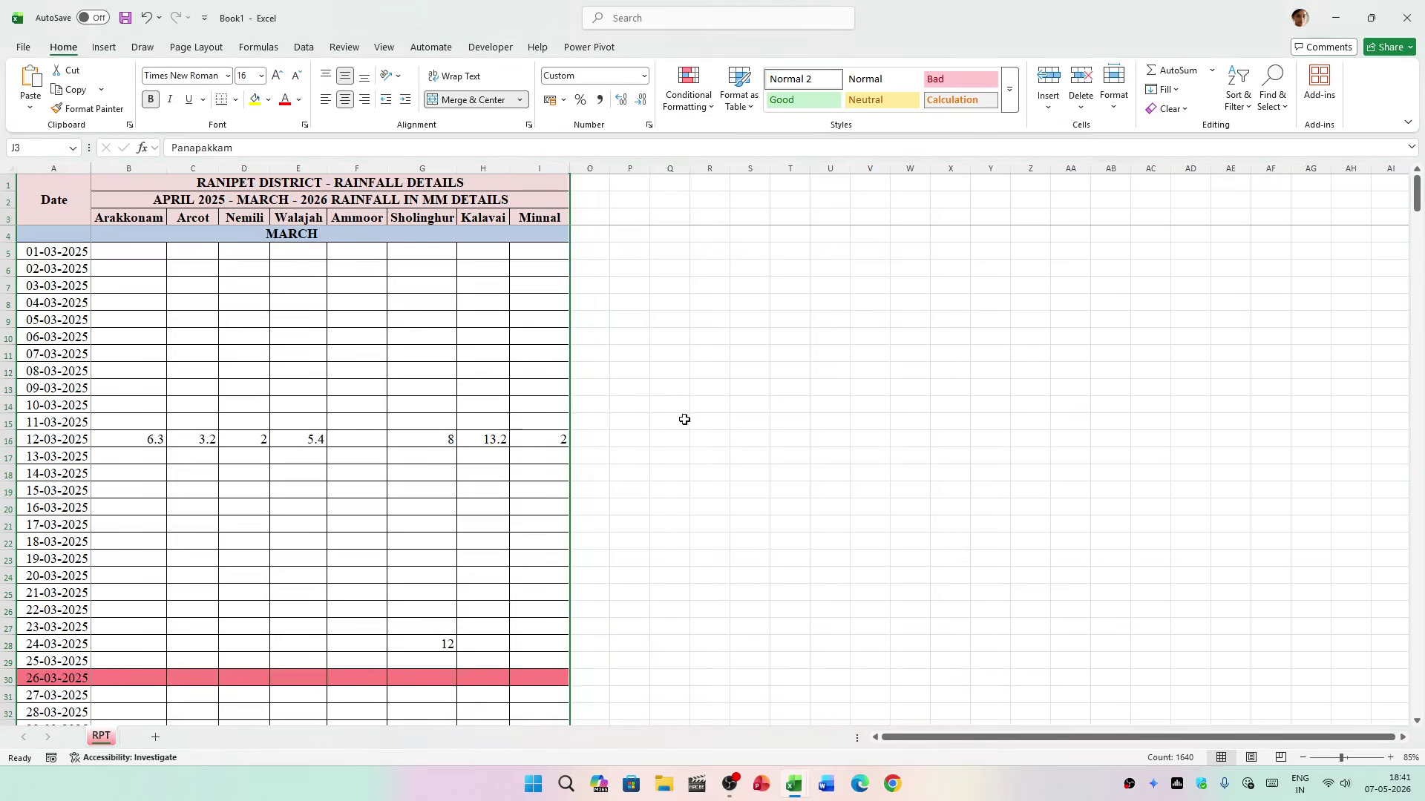
Step: Unhide the columns between Minnal and column O on the RPT sheet
drag(538, 169, 586, 168)
right_click(586, 169)
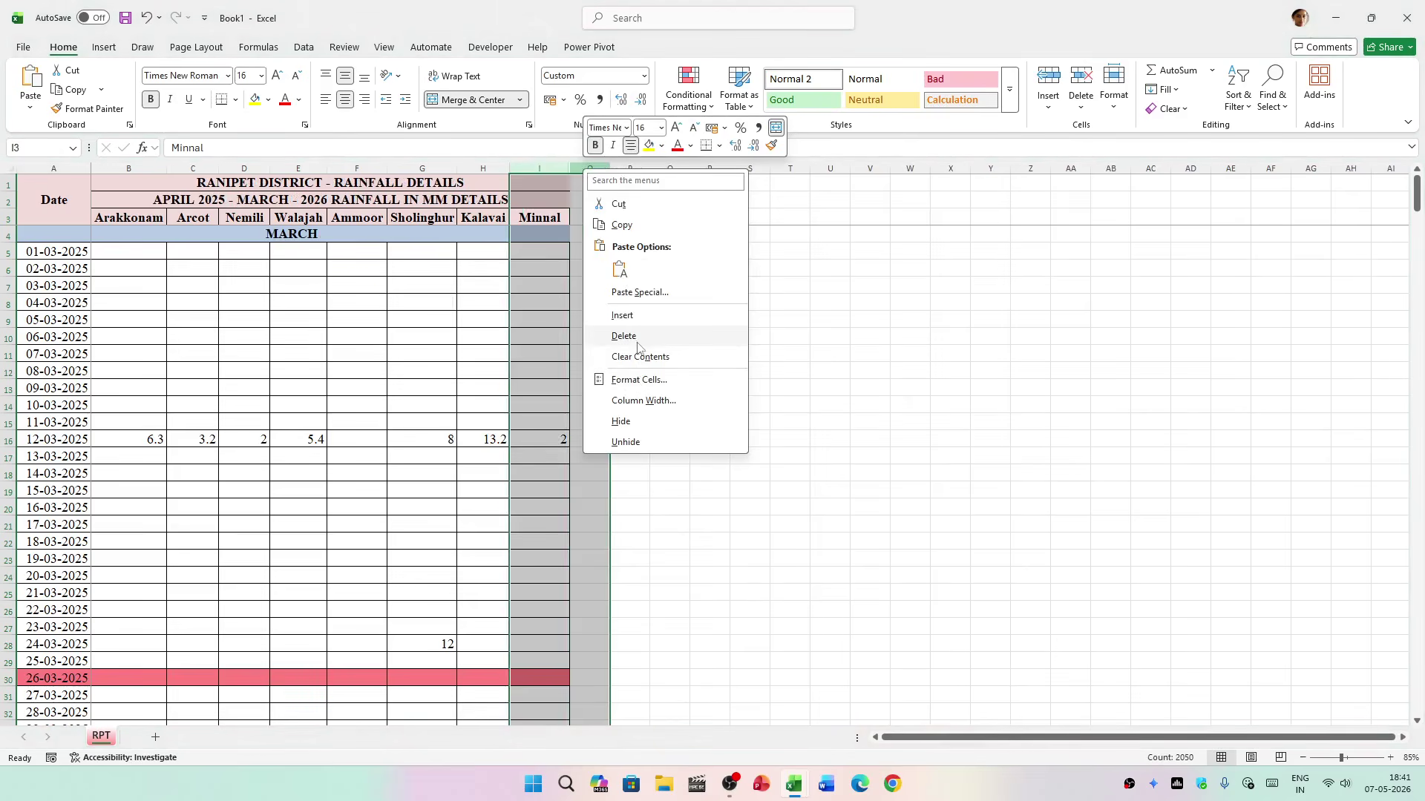
click(635, 441)
click(525, 463)
Step: Examine the RPT sheet's rainfall station columns from Arakkonam to Ranipet, along with the Total column
click(212, 450)
drag(129, 168, 365, 173)
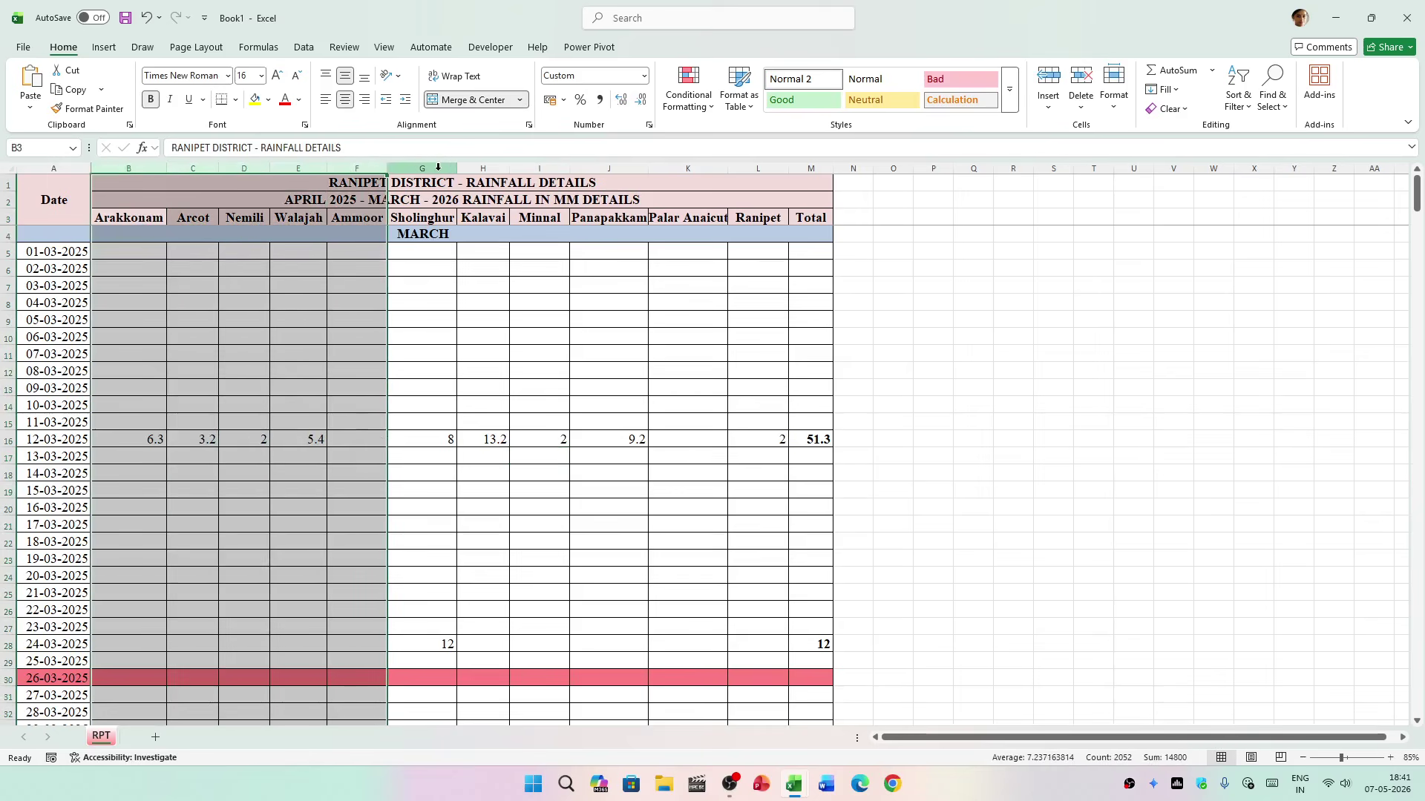
click(298, 168)
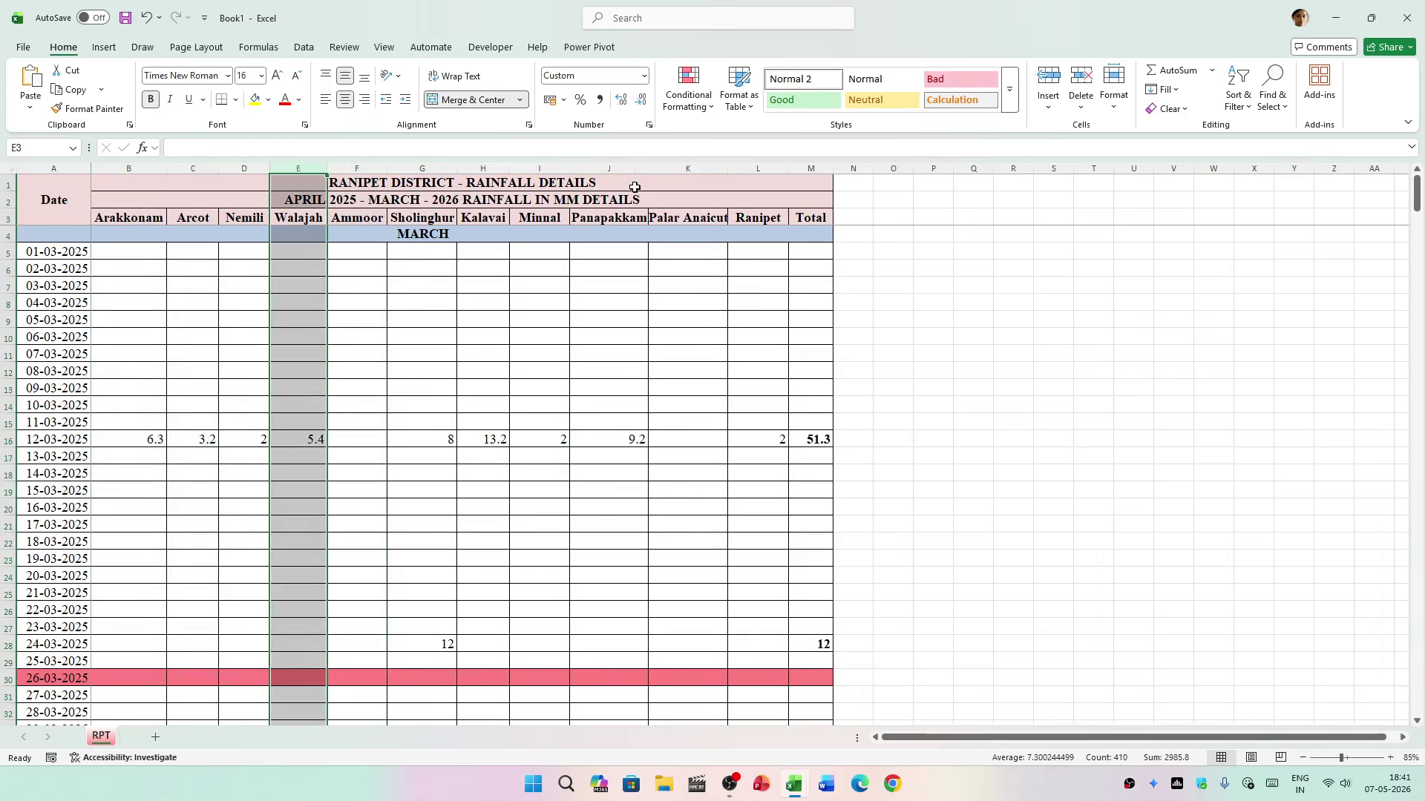
click(683, 169)
click(744, 174)
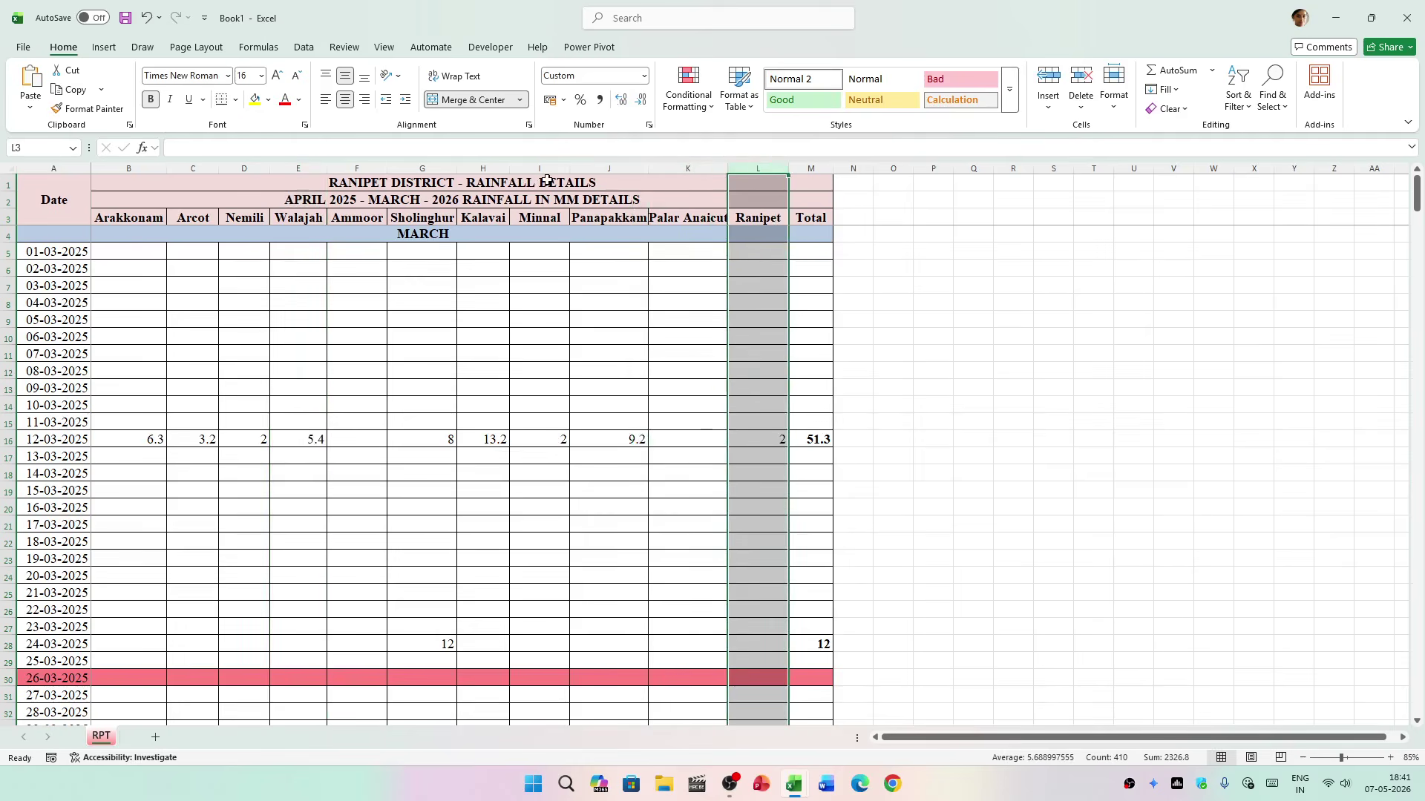
click(602, 250)
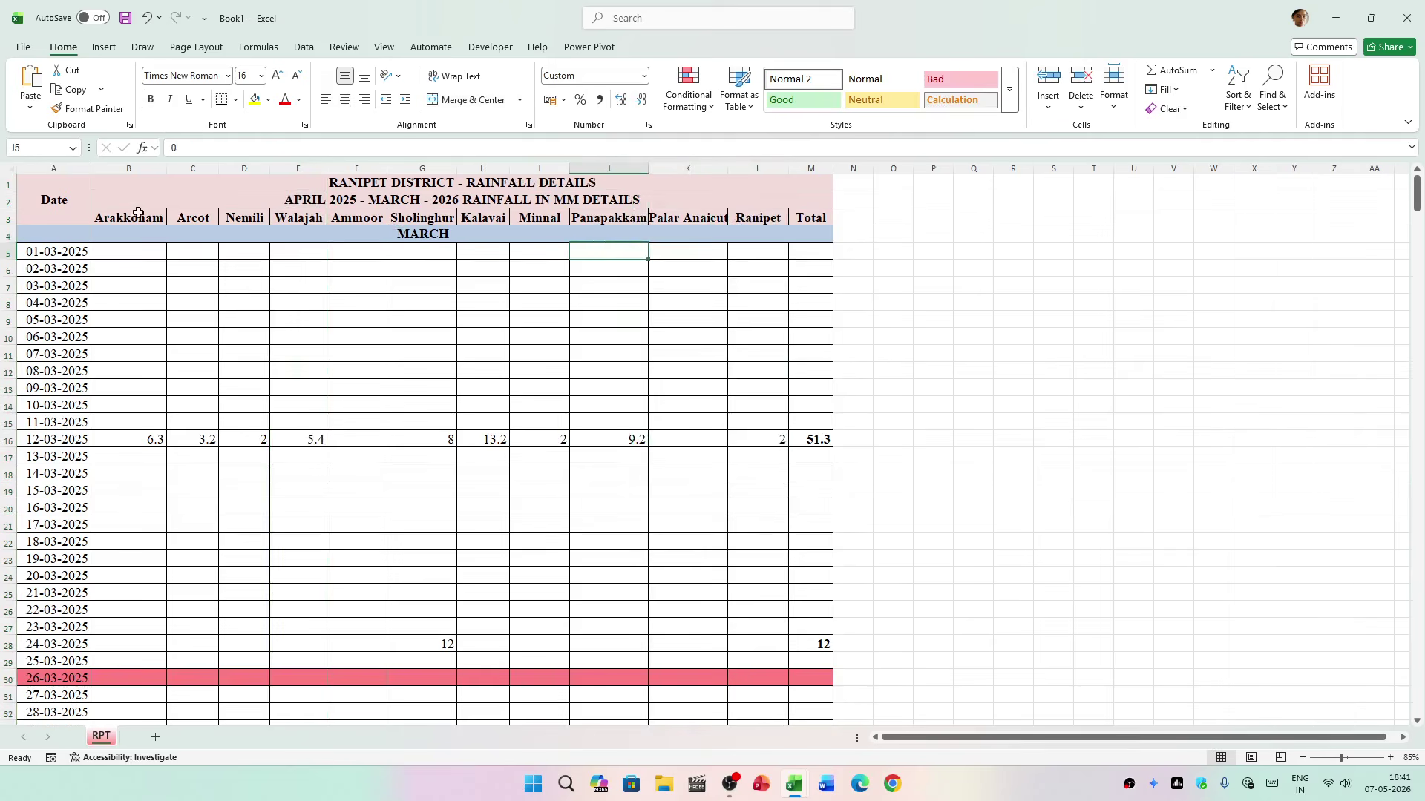
drag(116, 217, 772, 218)
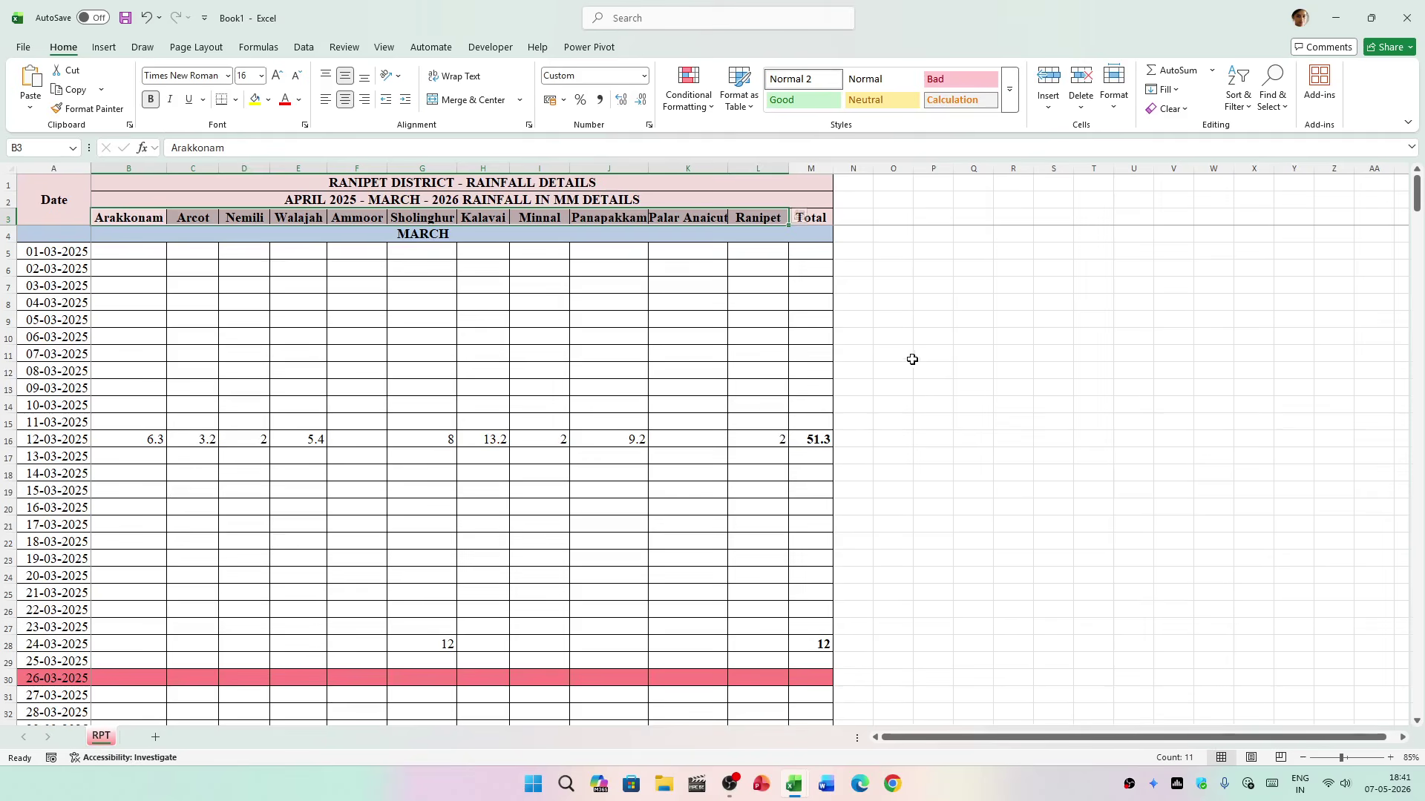
click(811, 168)
click(679, 423)
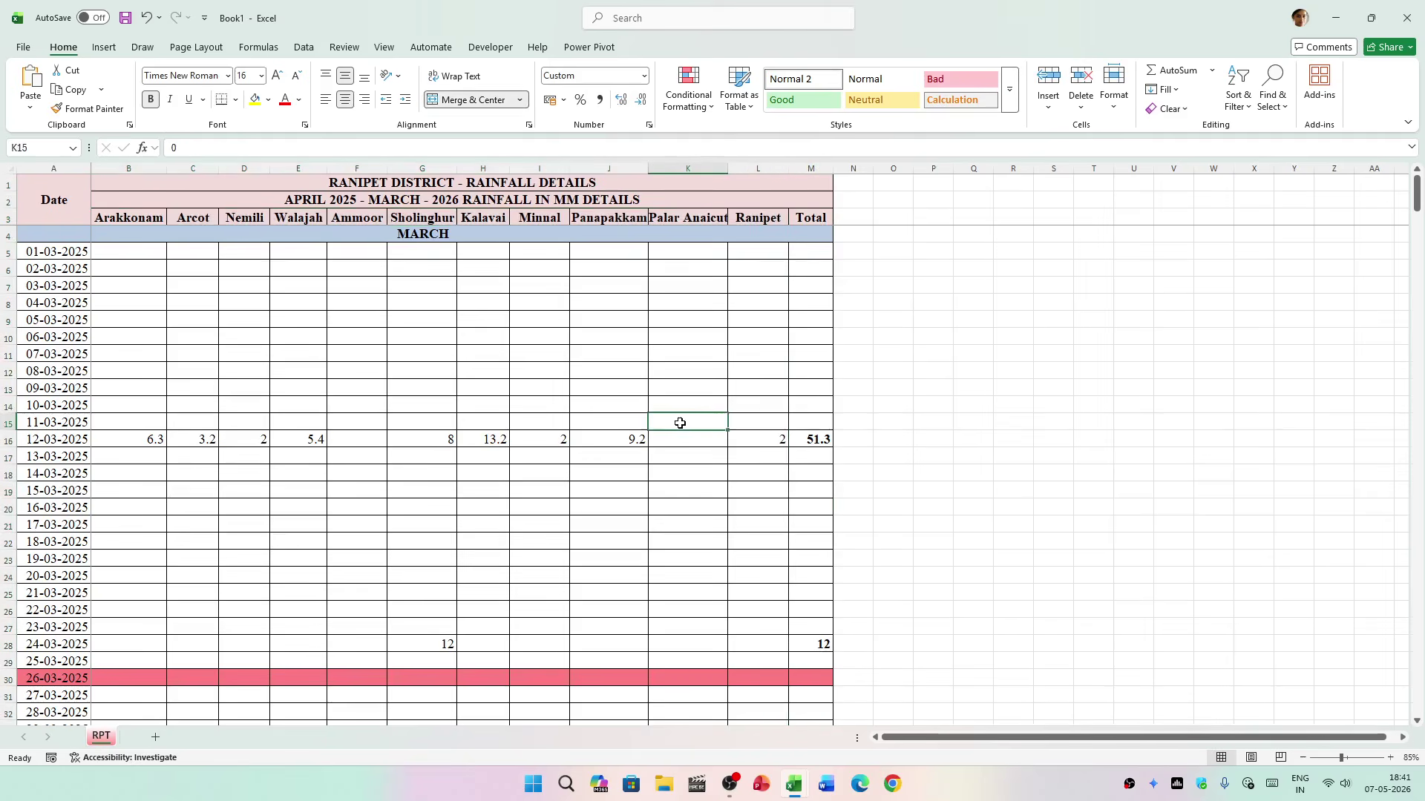
Step: Review the RPT sheet's daily rainfall from March to June, including the highlighted 26-03-2025 row and the March total
scroll(693, 445, down, 4)
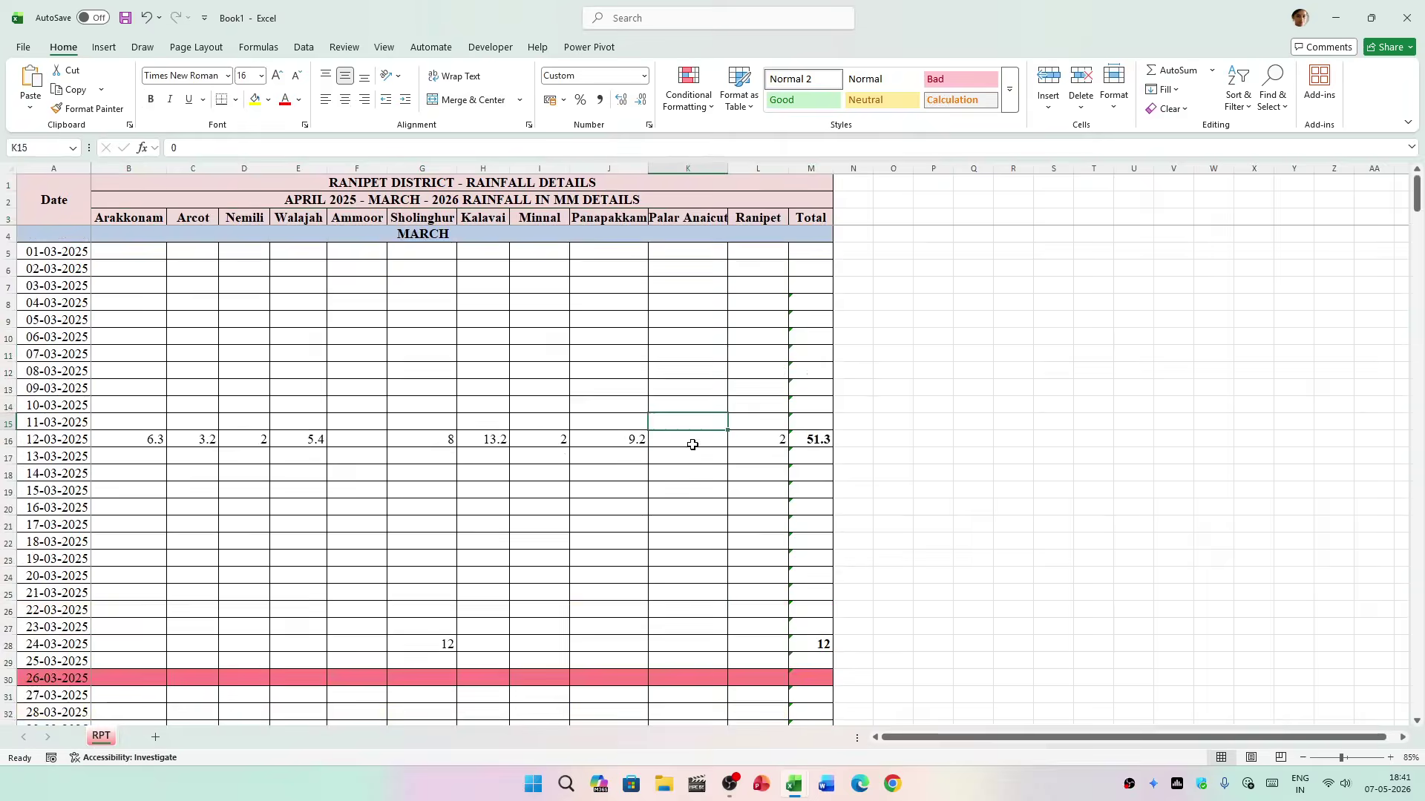
scroll(497, 537, down, 20)
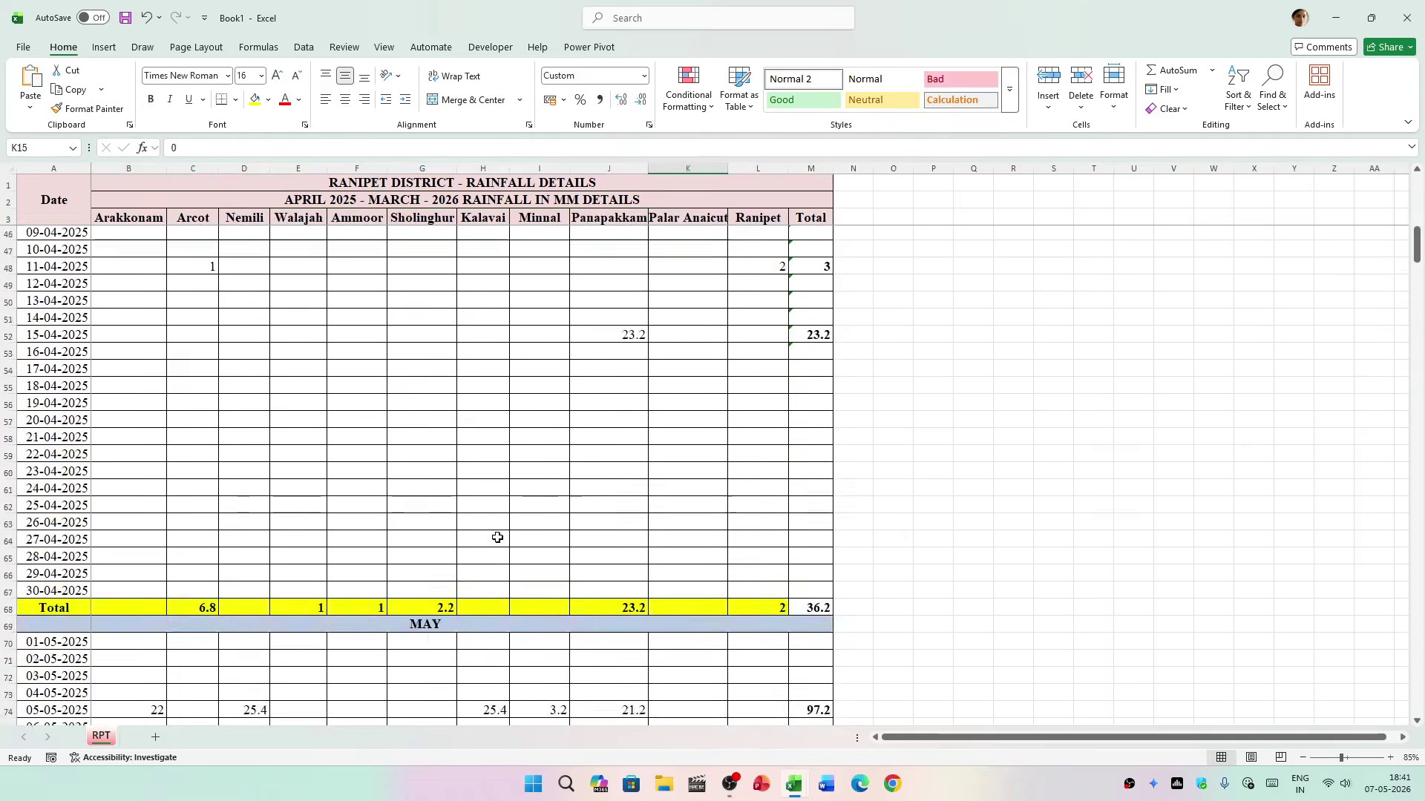
scroll(497, 539, down, 6)
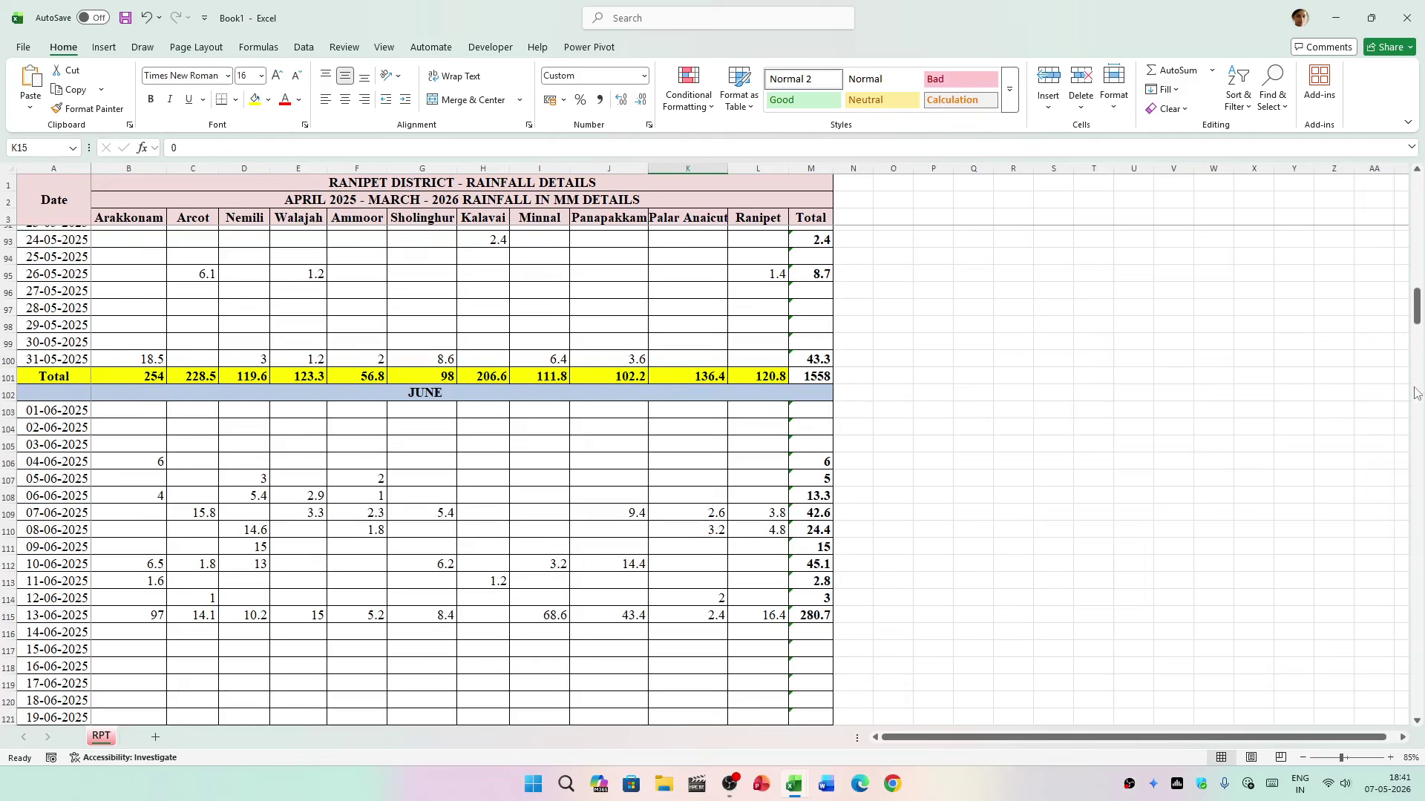
drag(1415, 315, 1416, 189)
scroll(466, 501, down, 2)
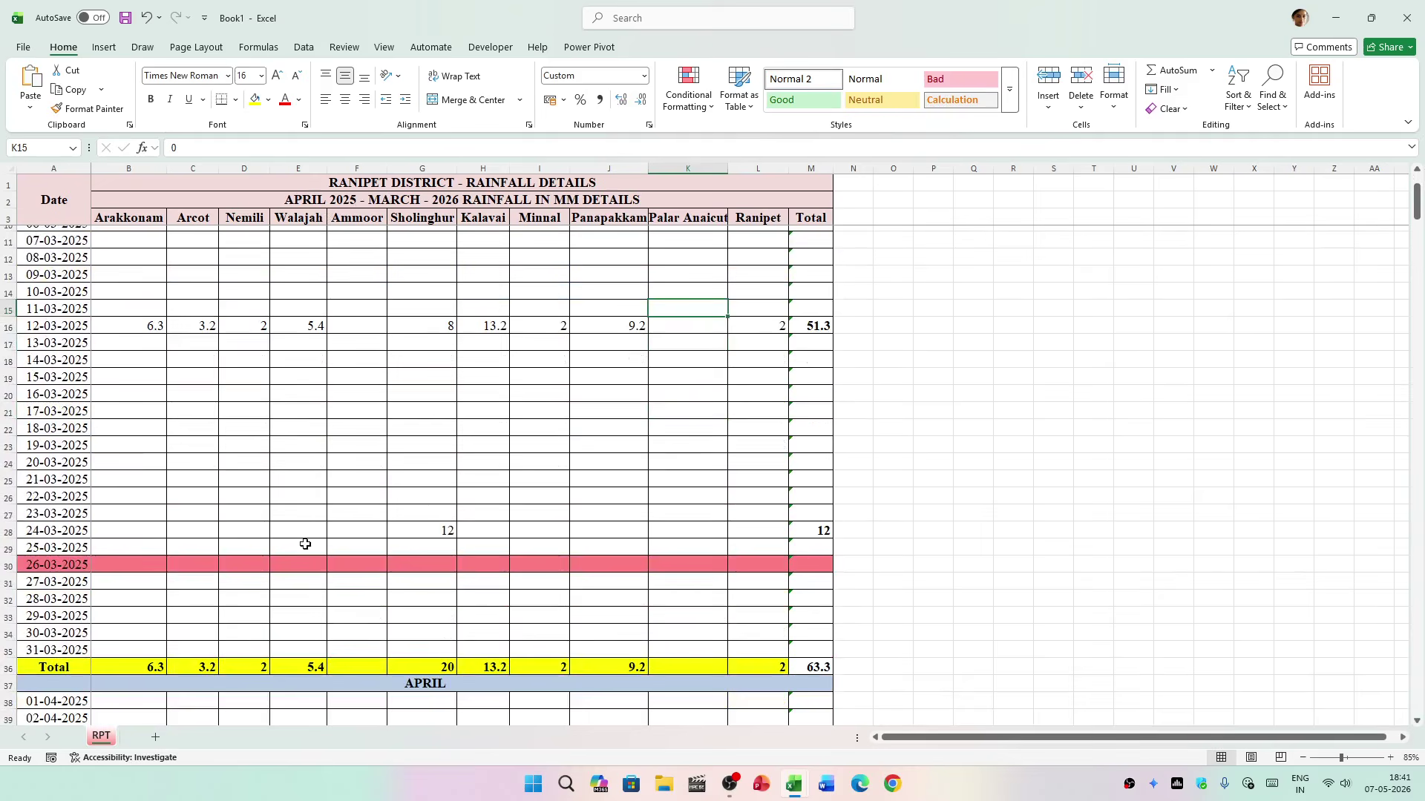
scroll(305, 544, down, 1)
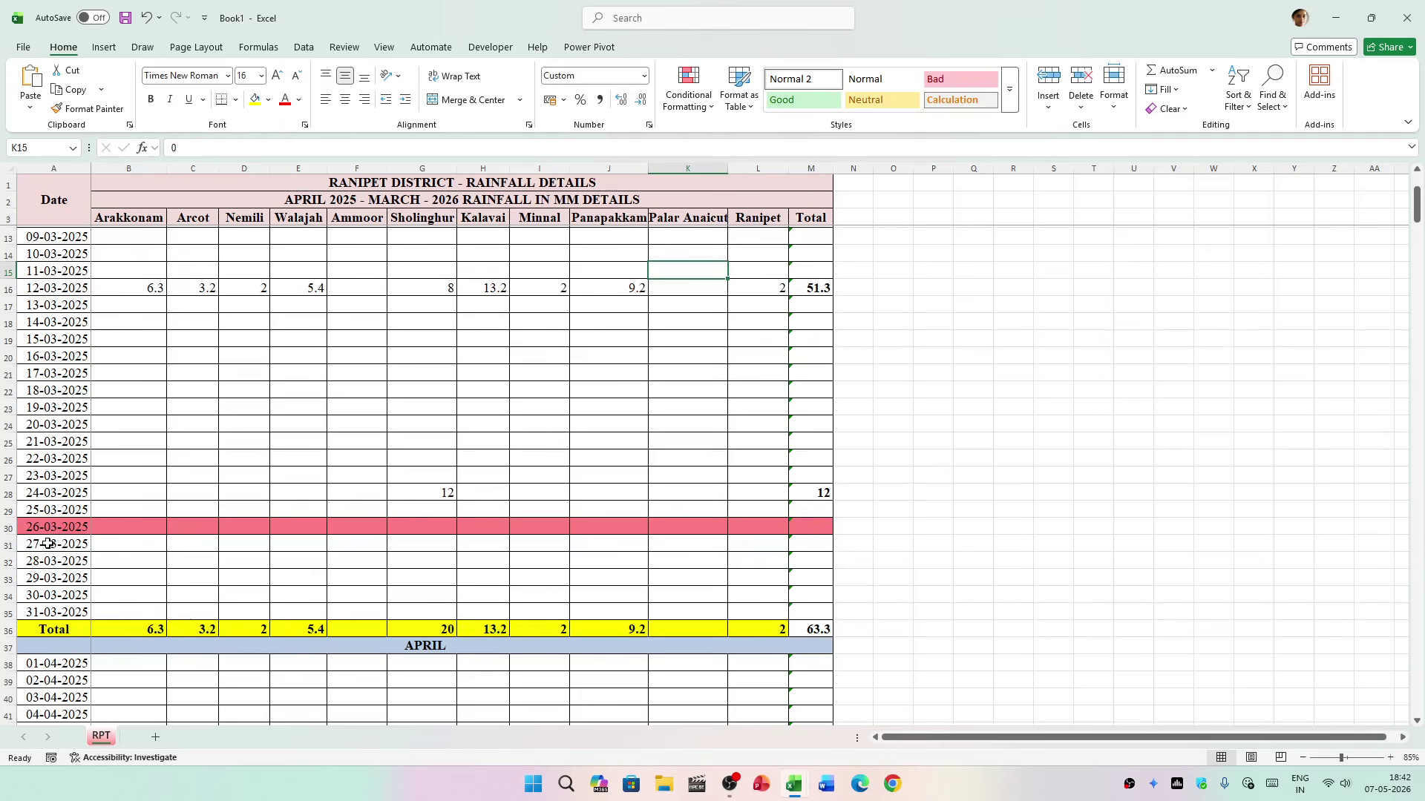
scroll(365, 524, up, 3)
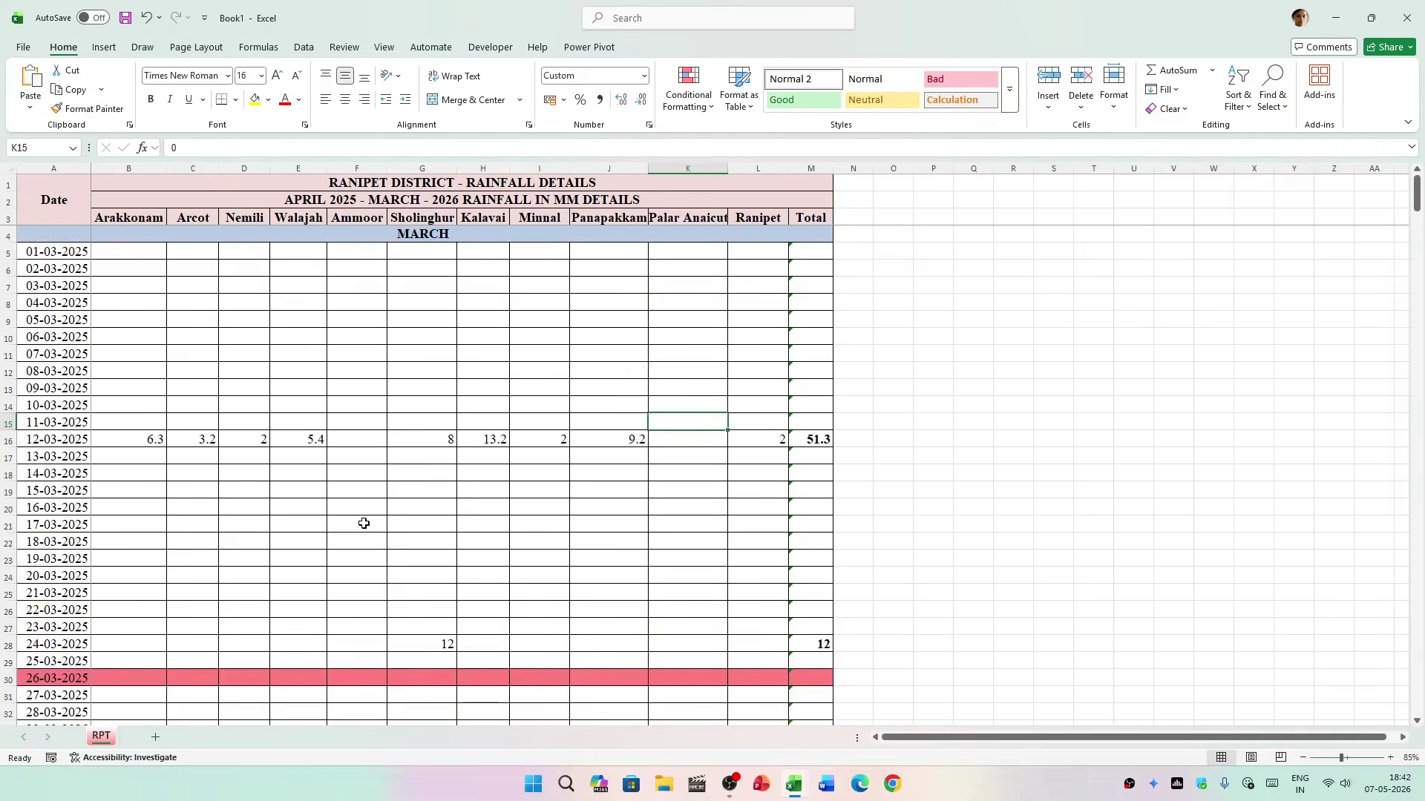
scroll(365, 524, down, 2)
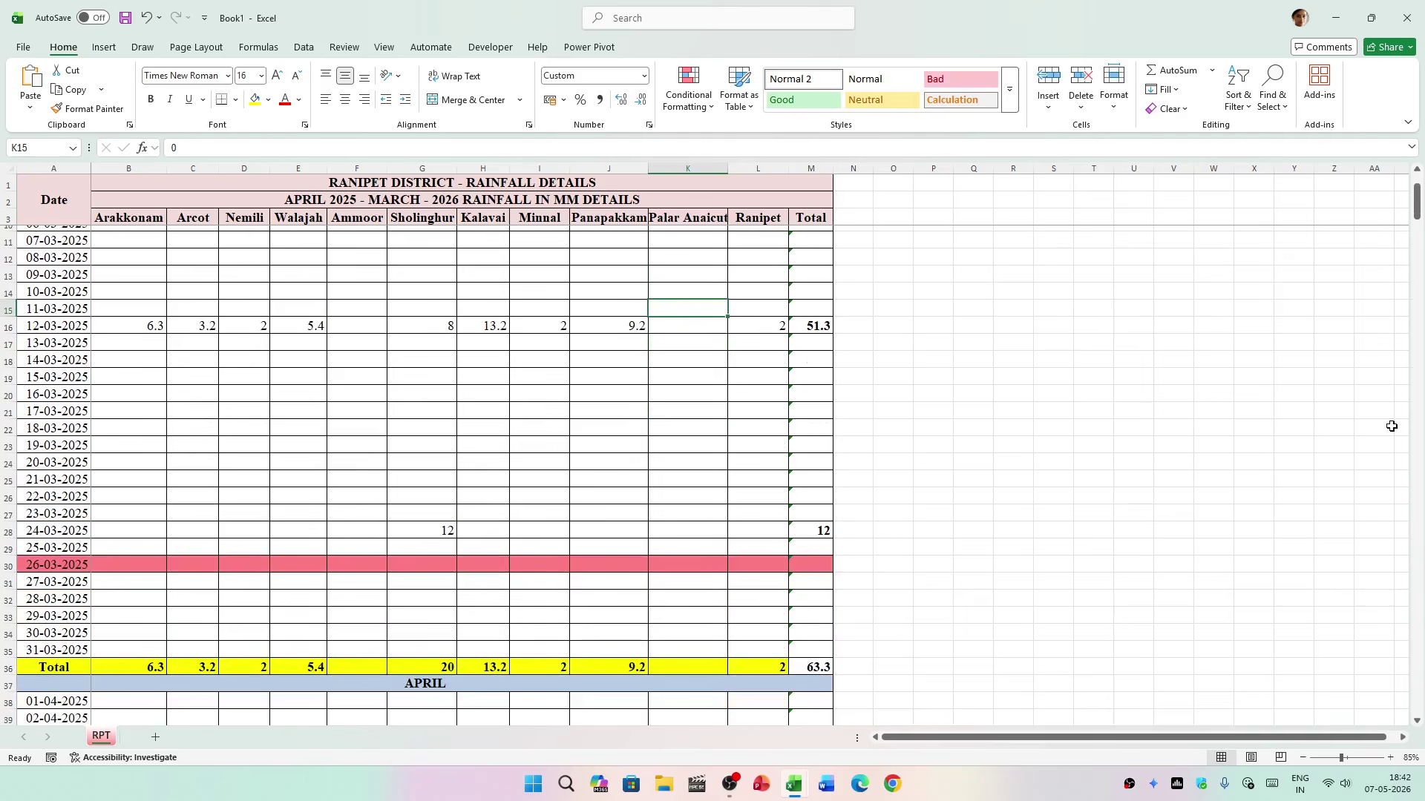
Step: Switch back to the No20 RainFall 1435F workbook and select cell E15 on the APR sheet
mouse_move(793, 782)
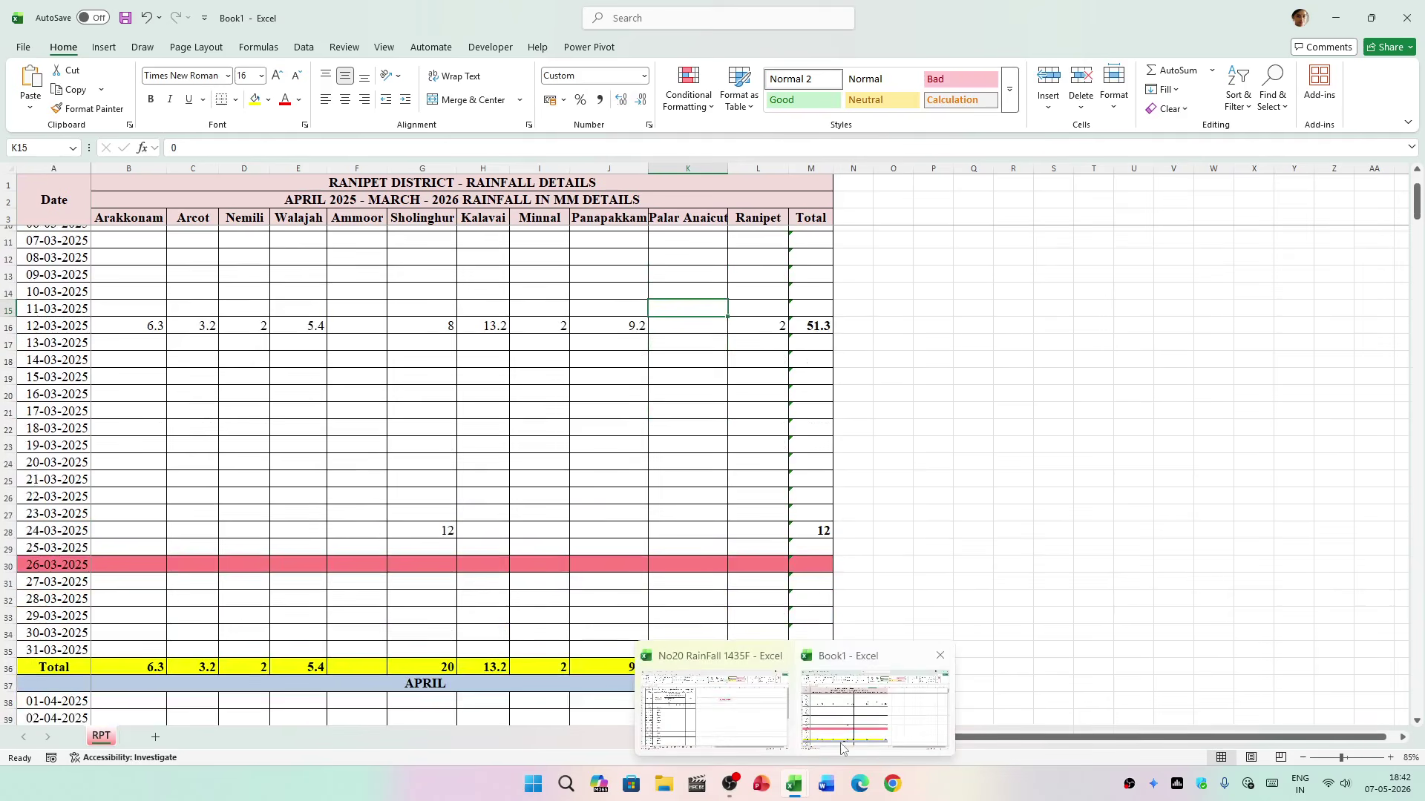
click(721, 720)
click(339, 554)
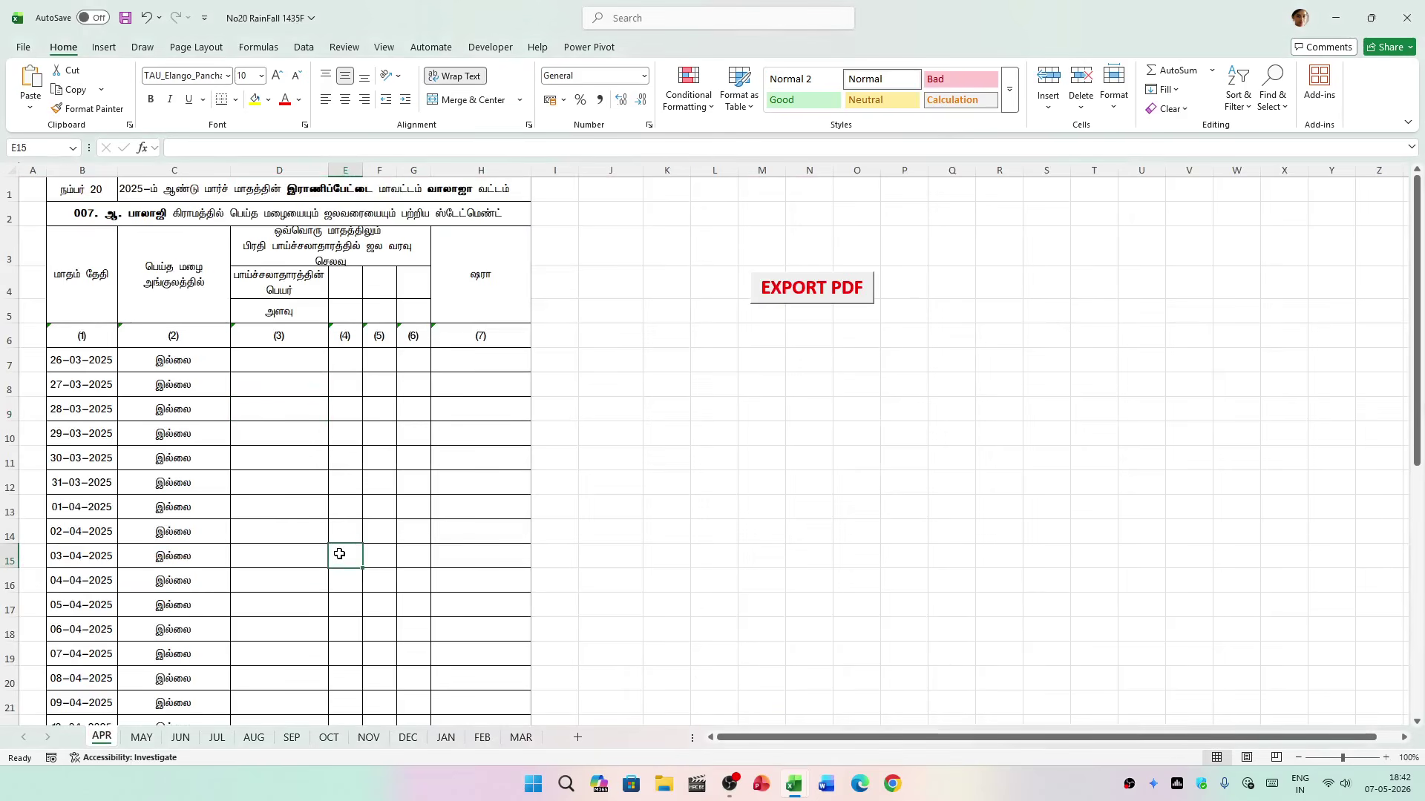